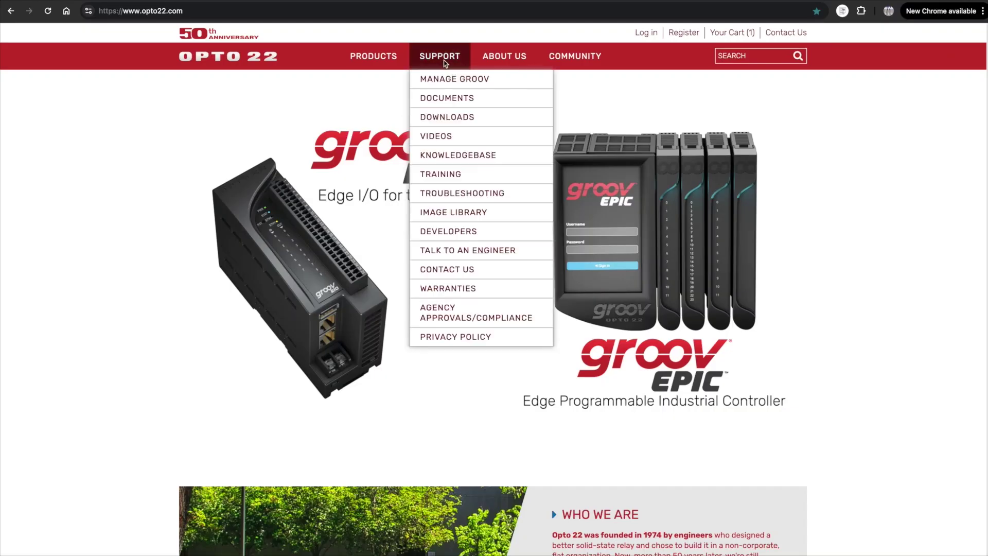
Open the groov View Videos playlist from the Opto 22 support videos page.
{"action": "left_click", "coordinate": [437, 136]}
{"action": "scroll", "coordinate": [388, 203], "scroll_direction": "down", "scroll_amount": 10}
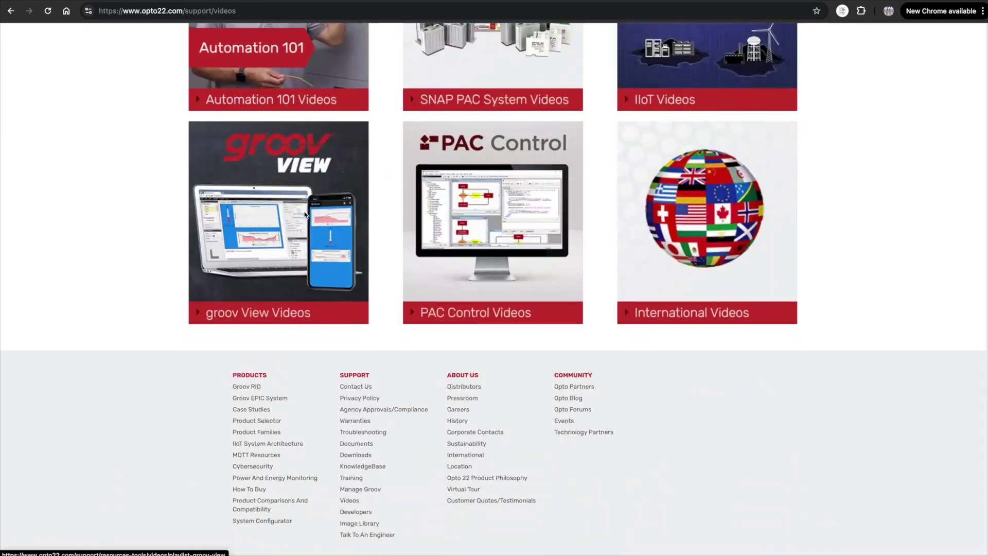
{"action": "left_click", "coordinate": [305, 215]}
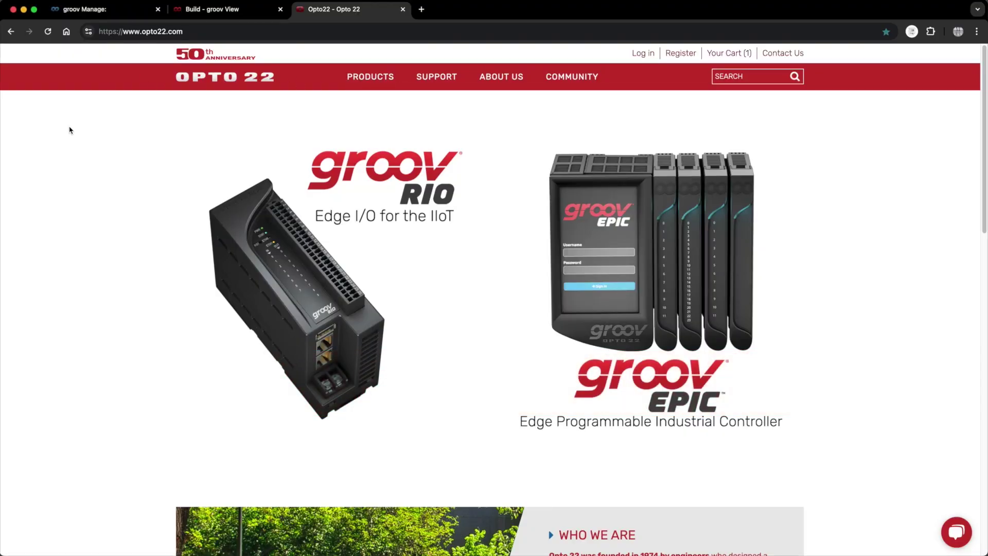
Open the Image Library's searchable All Images view.
{"action": "mouse_move", "coordinate": [431, 86]}
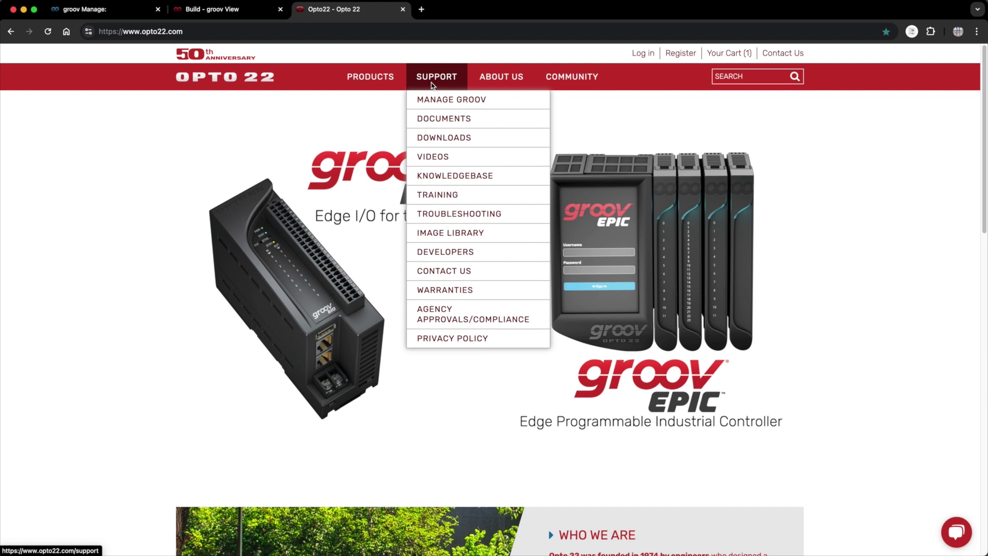
{"action": "left_click", "coordinate": [434, 236]}
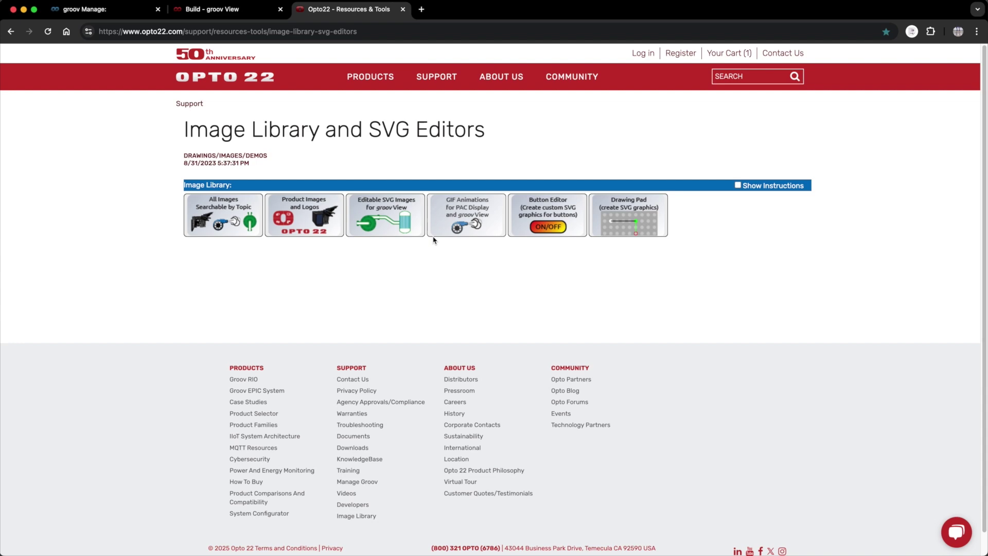
{"action": "left_click", "coordinate": [237, 234]}
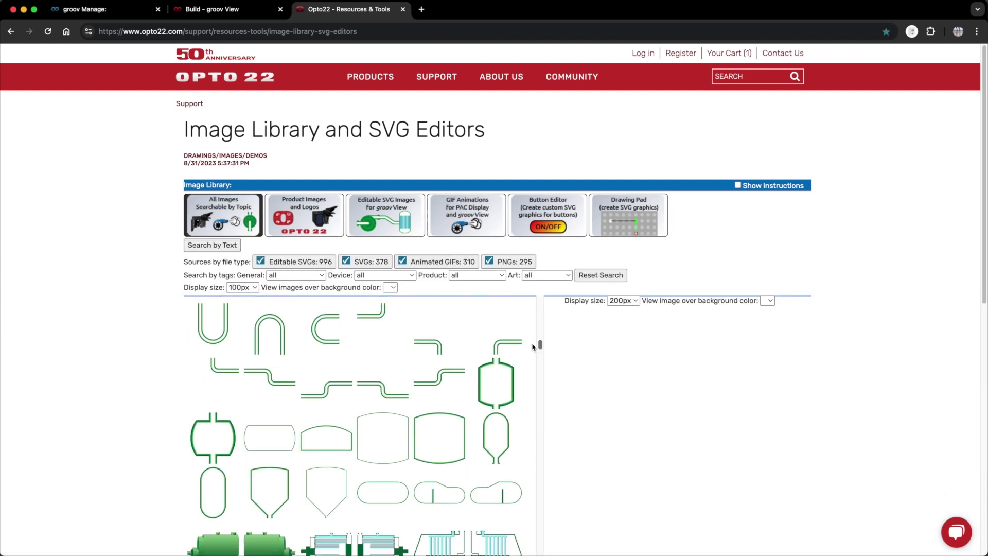
Cycle the PNG, GIF, SVG and editable SVG filters, ending with every file type included.
{"action": "left_click", "coordinate": [489, 261]}
{"action": "left_click", "coordinate": [402, 261]}
{"action": "left_click", "coordinate": [346, 261]}
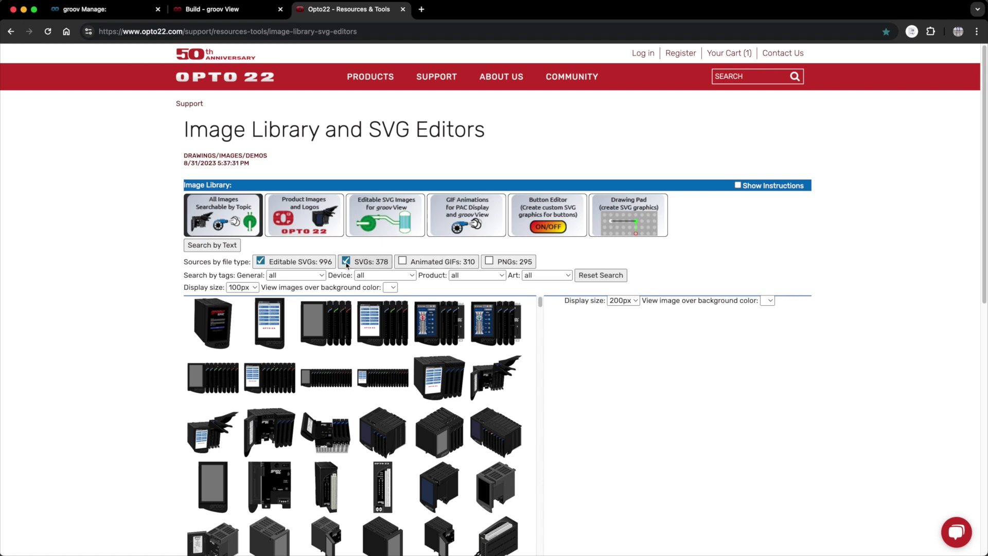
{"action": "left_click", "coordinate": [260, 261]}
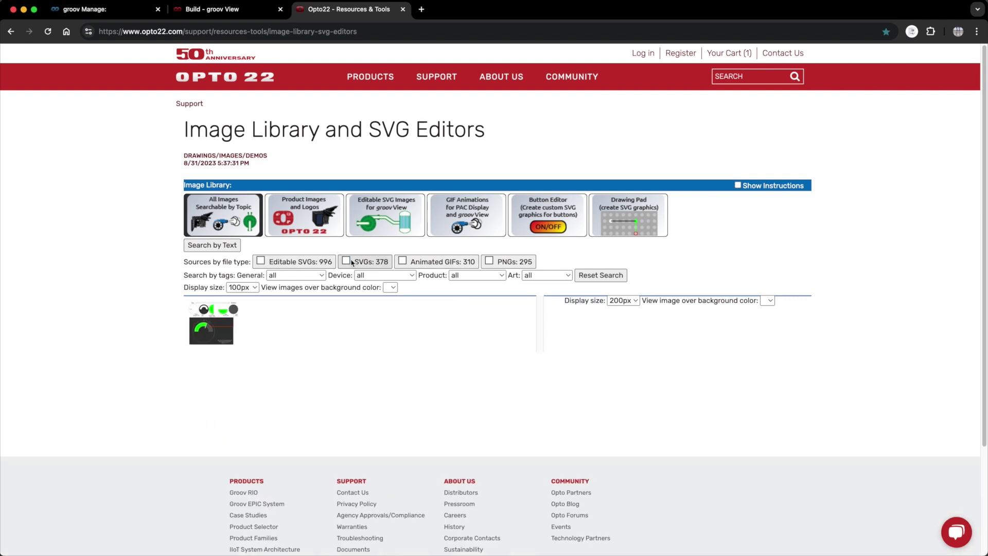
{"action": "left_click", "coordinate": [345, 261]}
{"action": "left_click", "coordinate": [346, 261]}
{"action": "left_click", "coordinate": [402, 261]}
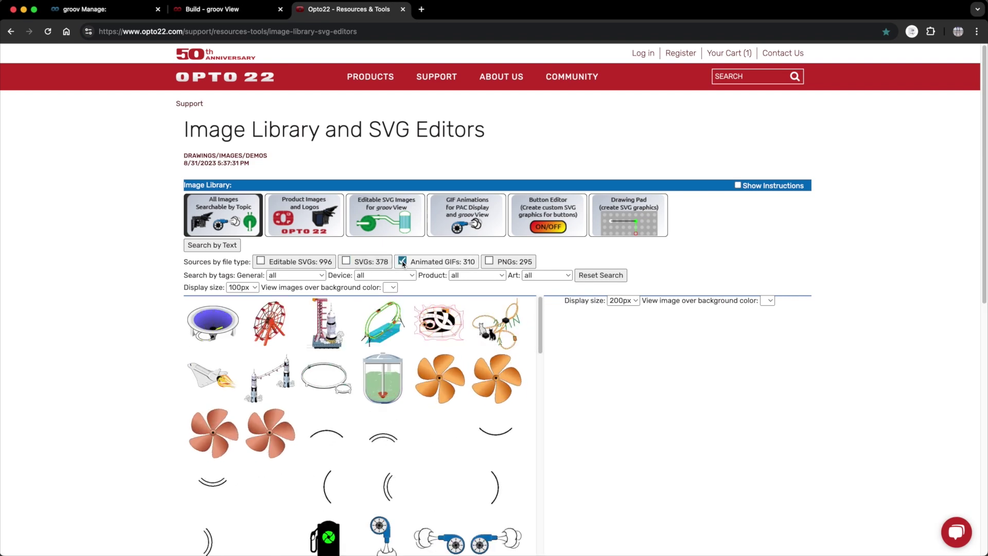
{"action": "left_click", "coordinate": [402, 261]}
{"action": "left_click", "coordinate": [489, 261]}
{"action": "left_click", "coordinate": [402, 261]}
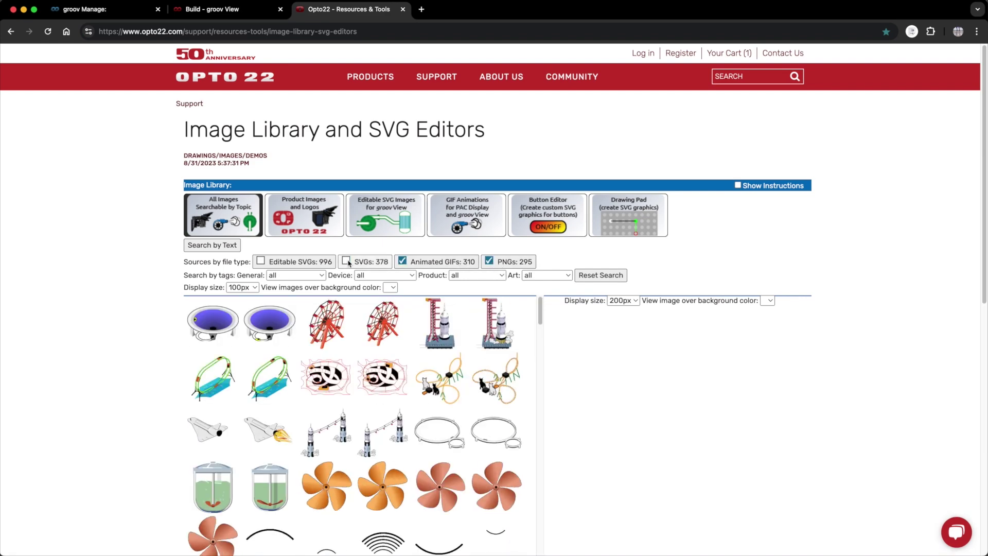
{"action": "left_click", "coordinate": [346, 261]}
{"action": "left_click", "coordinate": [261, 261]}
Check the general, device, product and art style tag lists, leaving each at all.
{"action": "left_click", "coordinate": [321, 275]}
{"action": "left_click", "coordinate": [326, 276]}
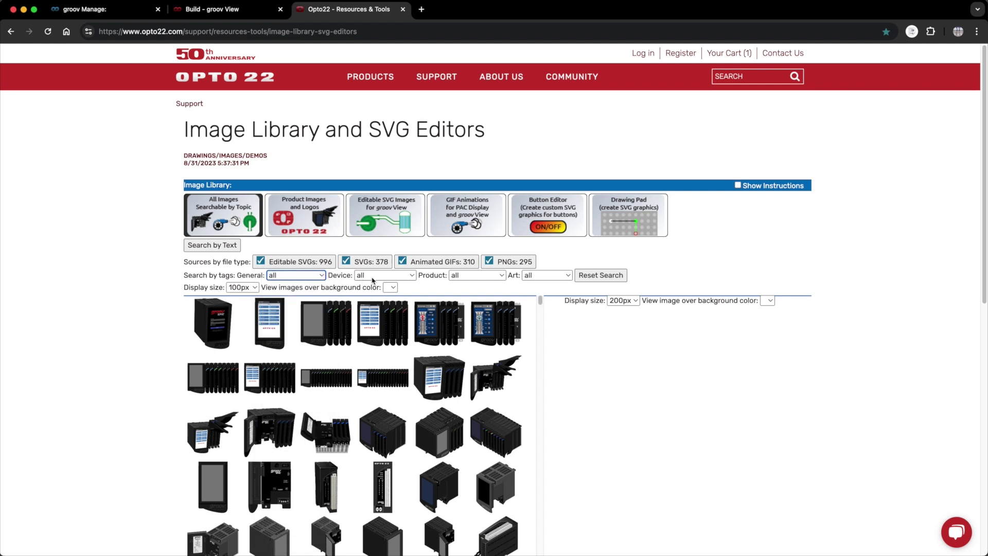
{"action": "left_click", "coordinate": [412, 276]}
{"action": "left_click", "coordinate": [413, 276]}
{"action": "left_click", "coordinate": [502, 276]}
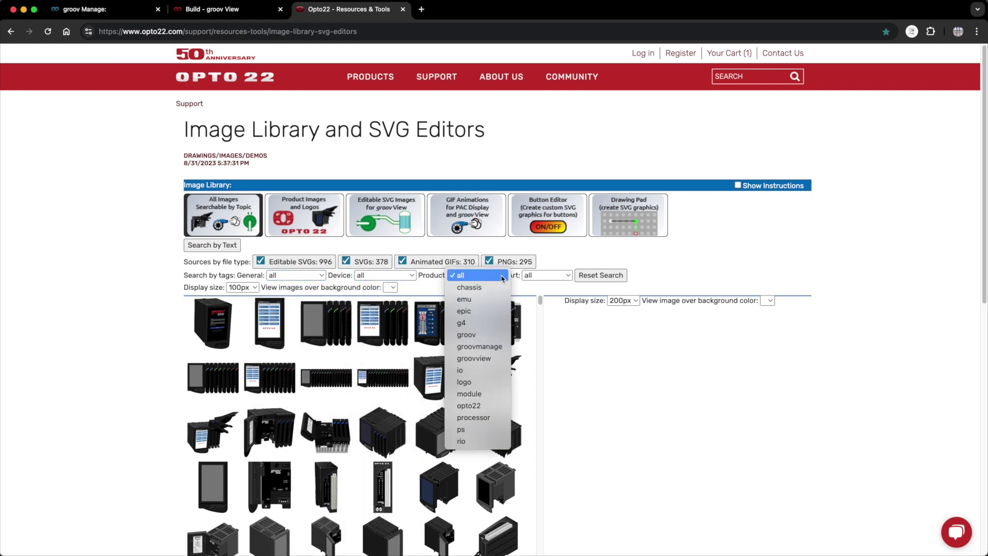
{"action": "left_click", "coordinate": [502, 277]}
{"action": "left_click", "coordinate": [568, 276]}
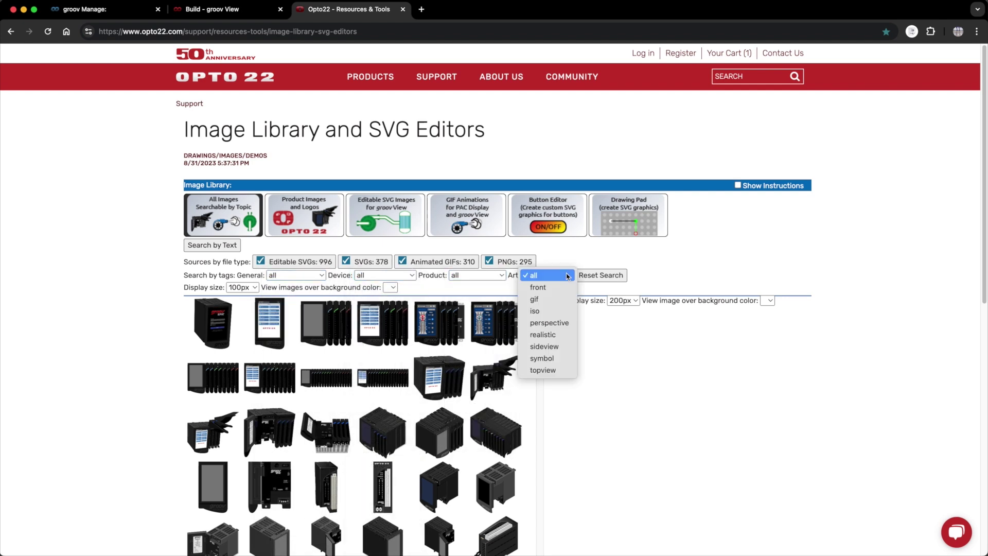
{"action": "left_click", "coordinate": [569, 275]}
Try 50px and 300px thumbnails, then settle on a 100px display size.
{"action": "left_click", "coordinate": [257, 289]}
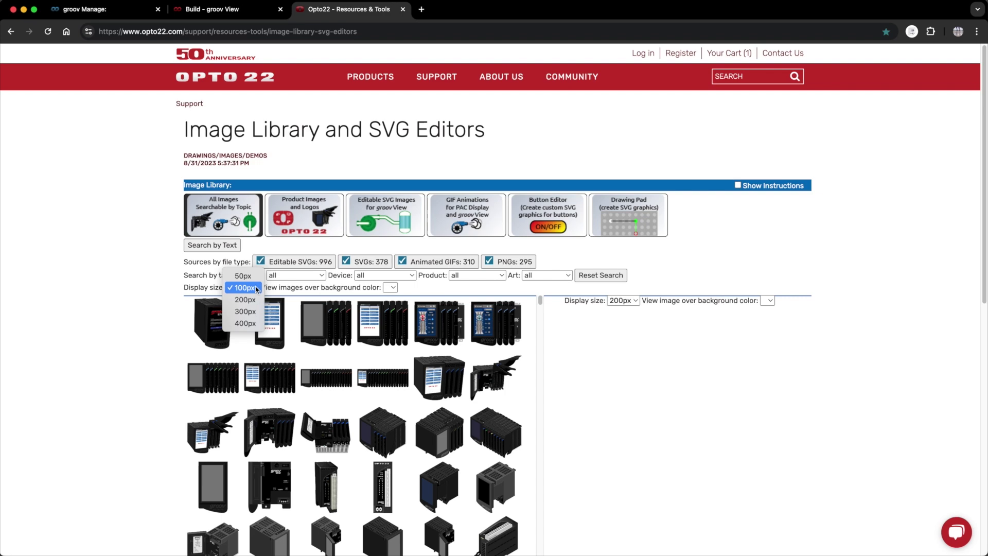
{"action": "left_click", "coordinate": [242, 276]}
{"action": "left_click", "coordinate": [242, 287]}
{"action": "left_click", "coordinate": [247, 322]}
{"action": "left_click", "coordinate": [241, 287]}
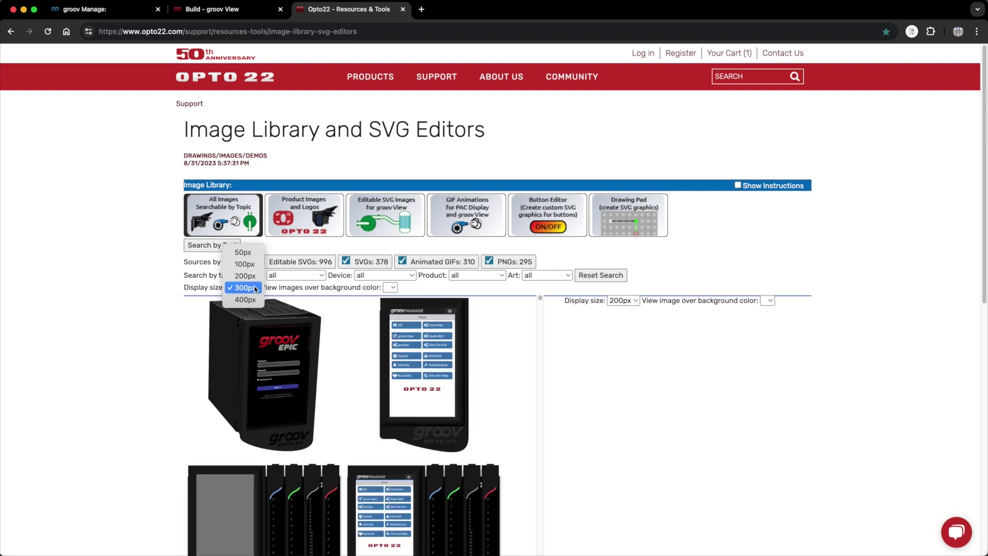
{"action": "left_click", "coordinate": [242, 264]}
Browse Product Images and Logos, expanding and collapsing the Chassis and groov EMU categories.
{"action": "left_click", "coordinate": [300, 229]}
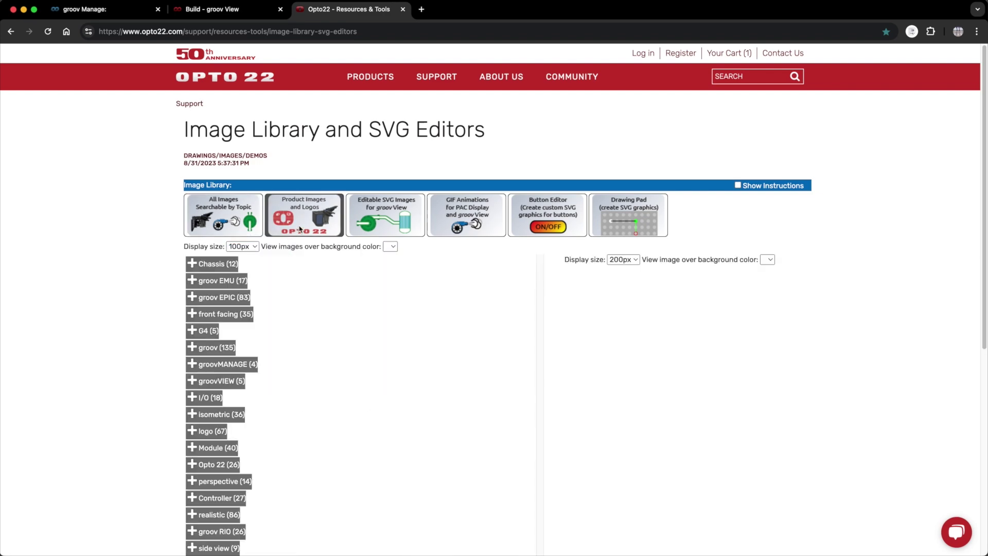
{"action": "left_click", "coordinate": [192, 264]}
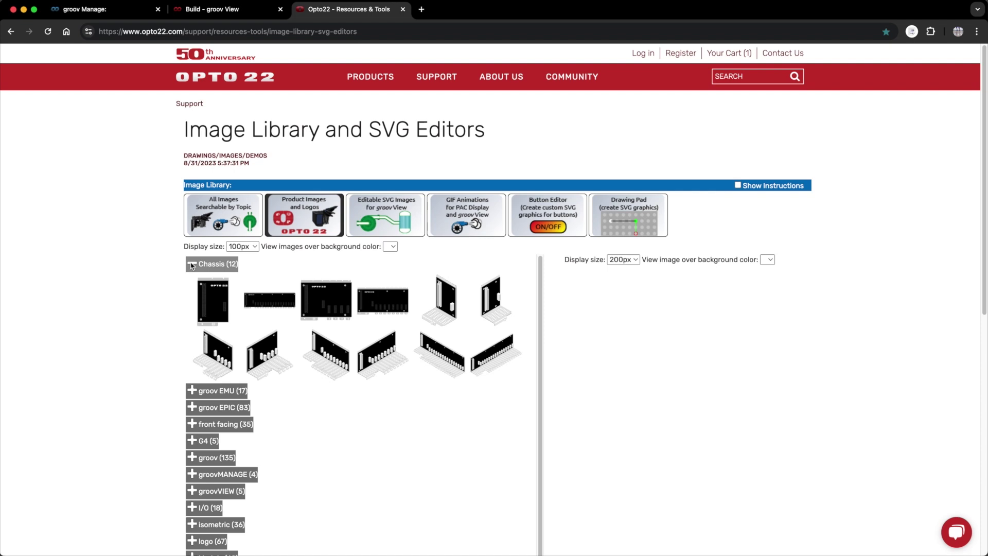
{"action": "left_click", "coordinate": [191, 264]}
{"action": "left_click", "coordinate": [192, 282]}
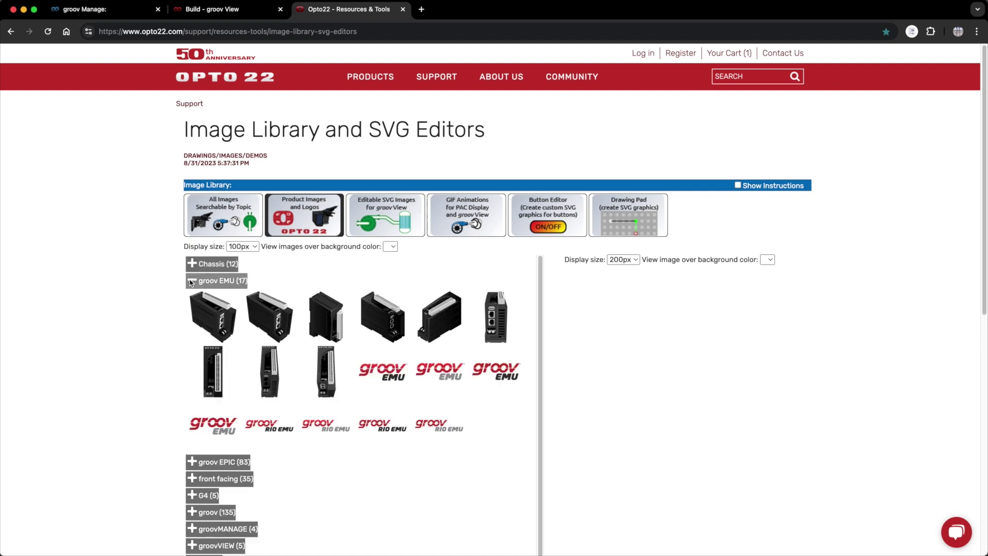
{"action": "left_click", "coordinate": [191, 281]}
Browse editable SVG images, peeking into the air conditioner and agriculture categories.
{"action": "left_click", "coordinate": [374, 230]}
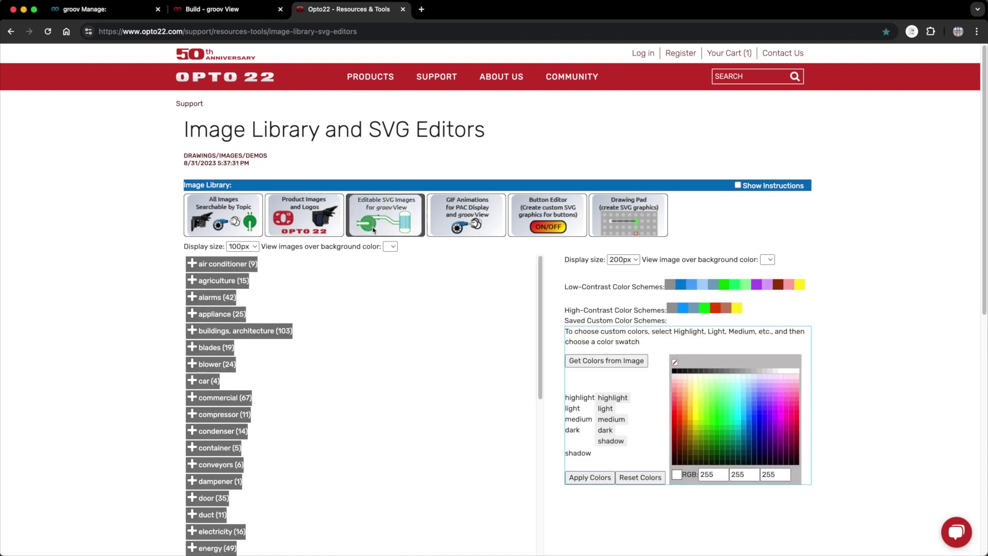
{"action": "left_click", "coordinate": [194, 264]}
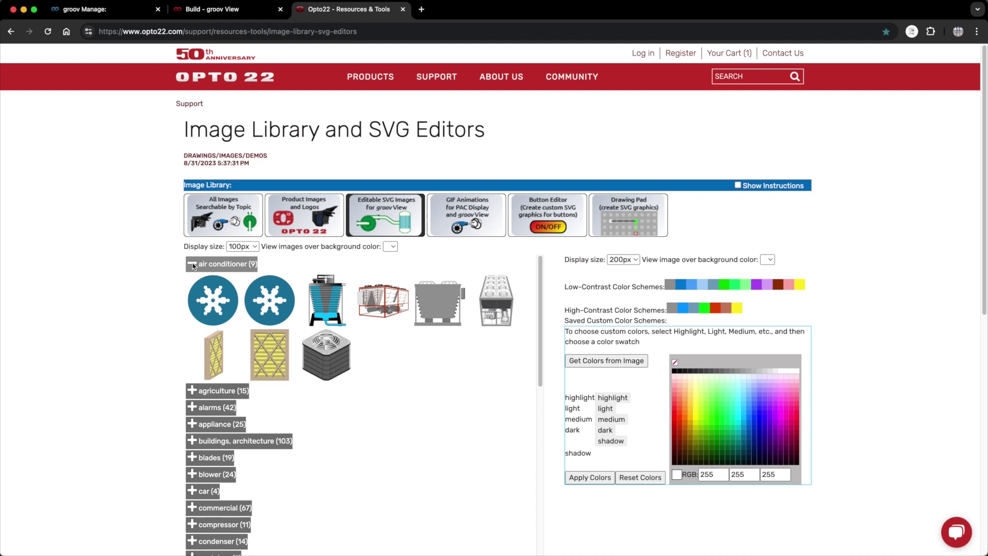
{"action": "left_click", "coordinate": [193, 265]}
{"action": "left_click", "coordinate": [195, 282]}
{"action": "left_click", "coordinate": [195, 281]}
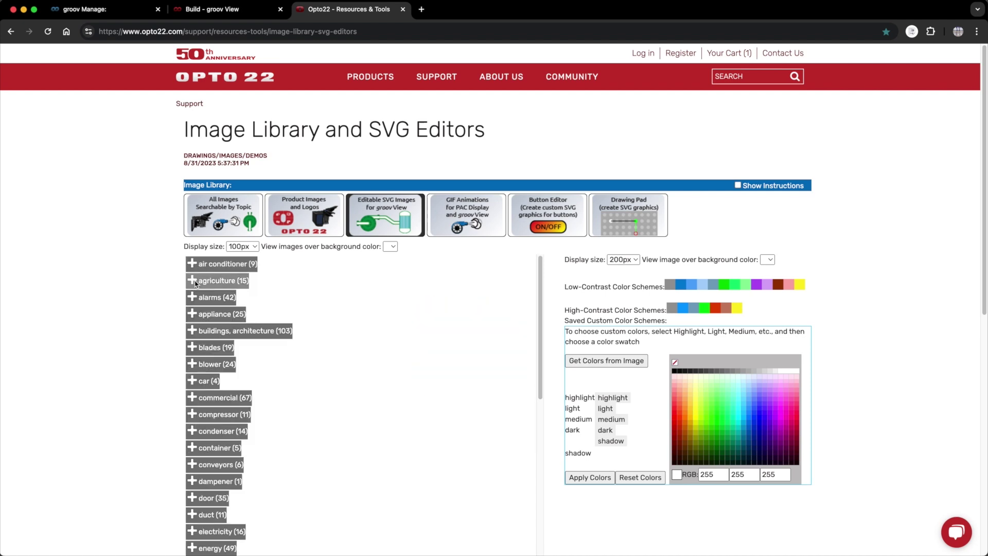
Browse GIF animations, peeking into the alarms and augers categories.
{"action": "left_click", "coordinate": [467, 228]}
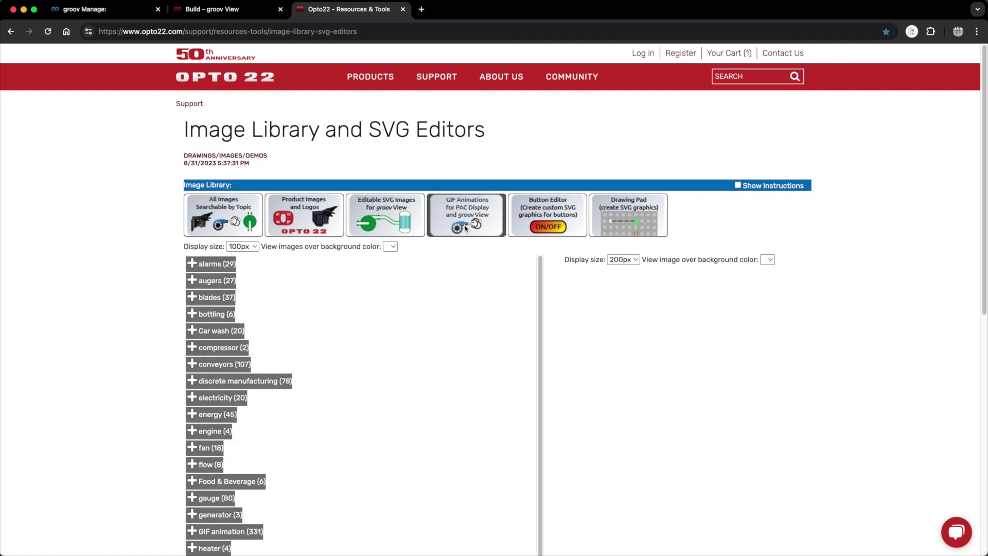
{"action": "left_click", "coordinate": [192, 265]}
{"action": "left_click", "coordinate": [191, 266]}
{"action": "left_click", "coordinate": [194, 281]}
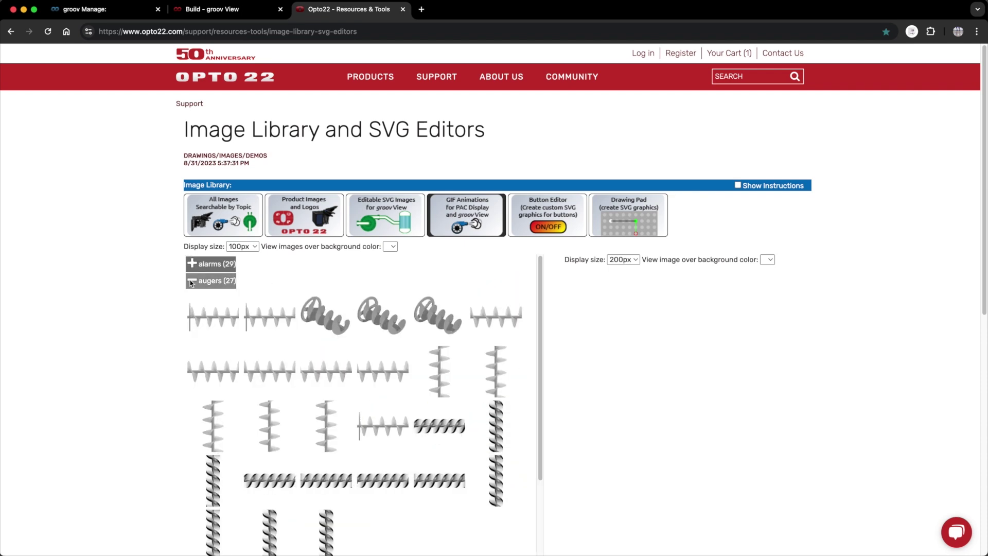
{"action": "left_click", "coordinate": [194, 281]}
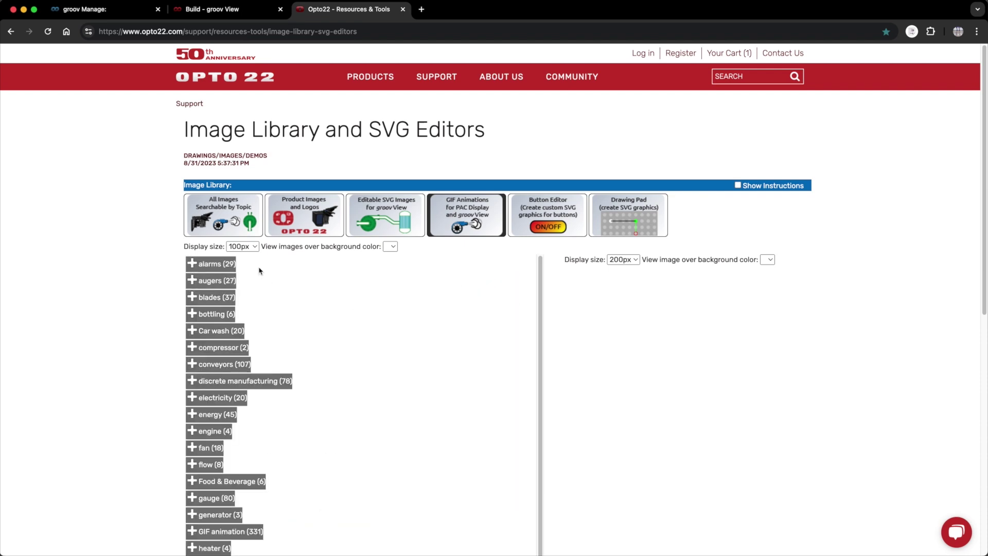
View the Button Editor and Drawing Pad, then return to All Images.
{"action": "left_click", "coordinate": [523, 236]}
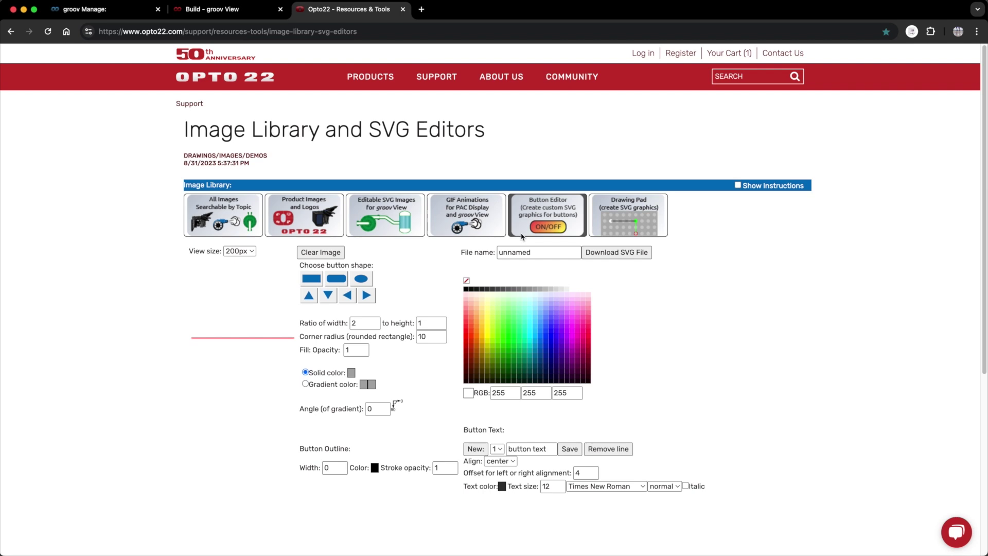
{"action": "left_click", "coordinate": [598, 233]}
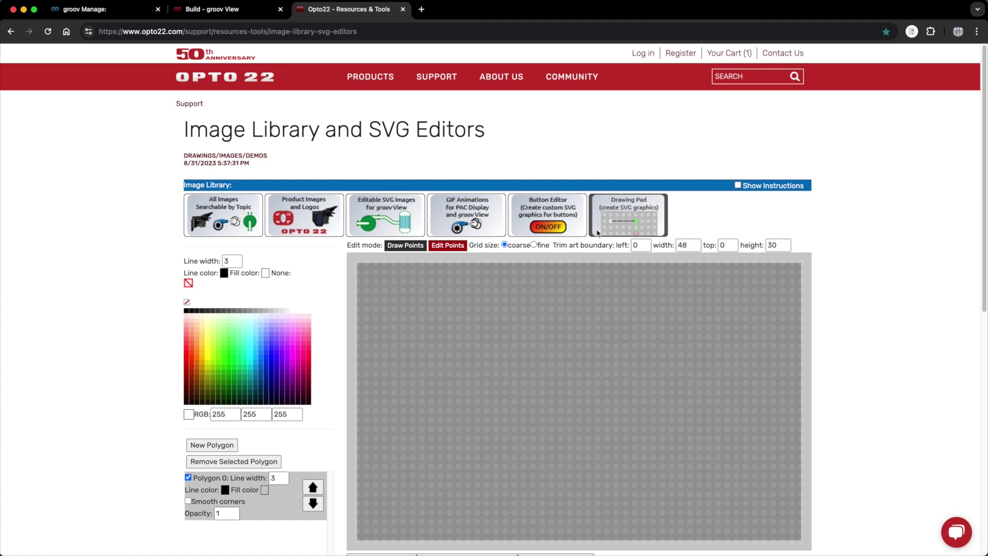
{"action": "left_click", "coordinate": [223, 215]}
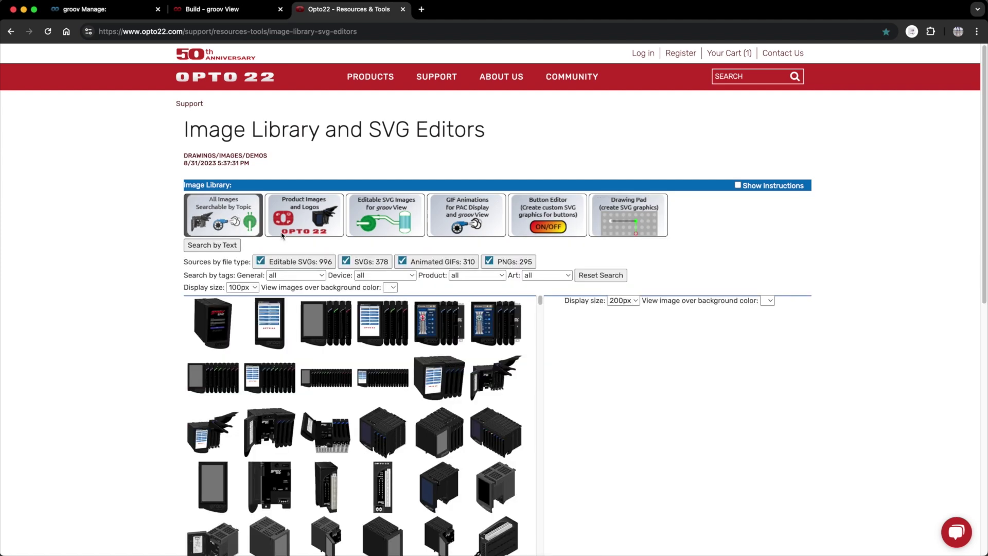
Toggle the image library instructions and try the support chat before closing it.
{"action": "left_click", "coordinate": [738, 186]}
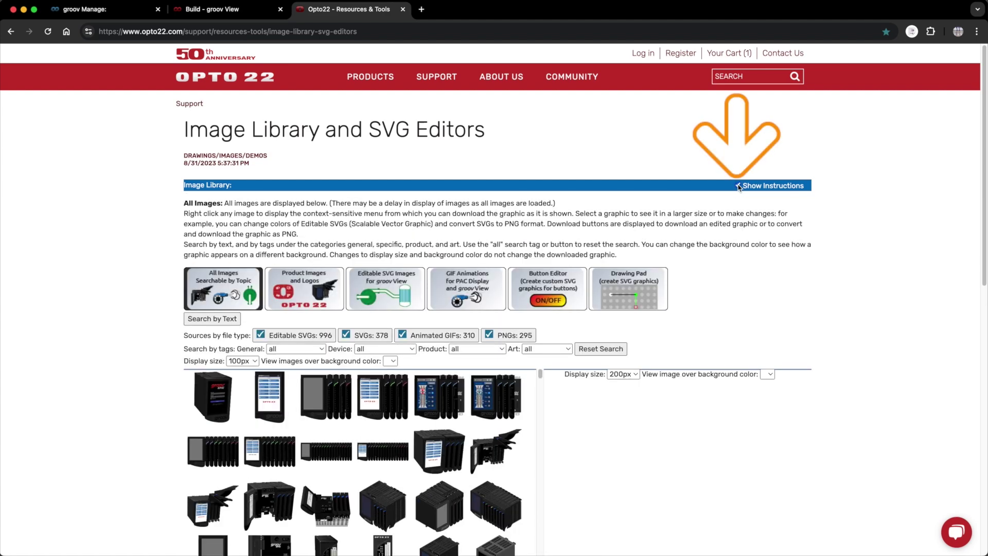
{"action": "left_click", "coordinate": [738, 186]}
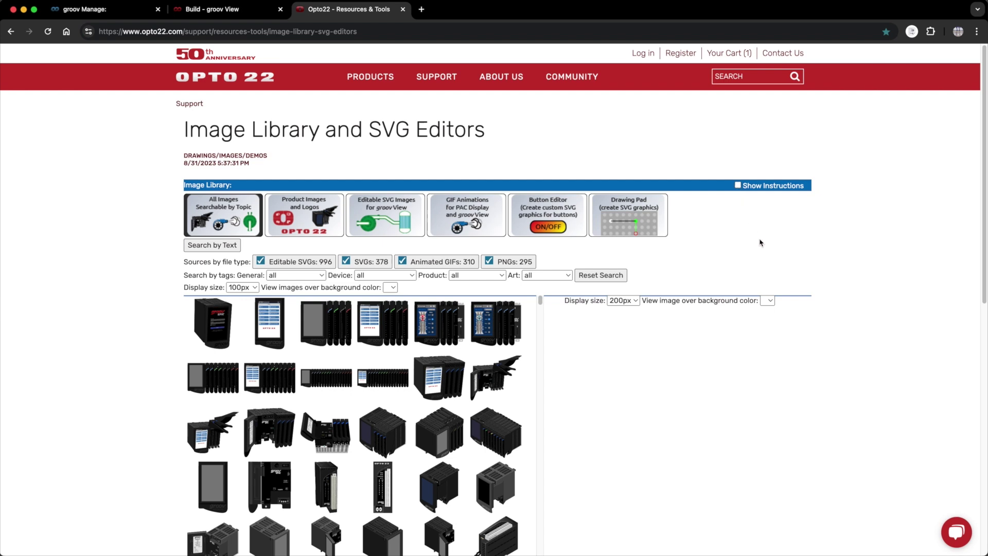
{"action": "left_click", "coordinate": [954, 534]}
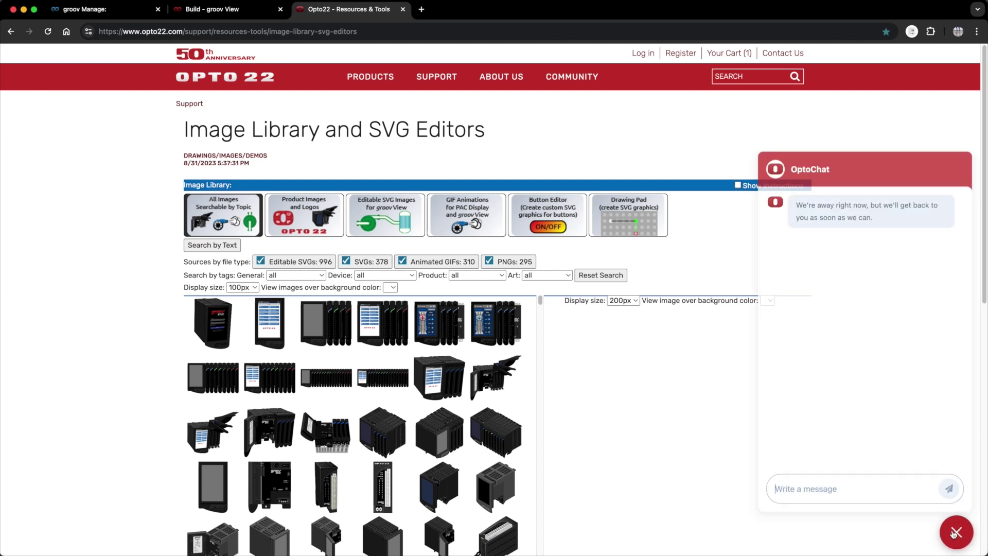
{"action": "left_click", "coordinate": [824, 490]}
{"action": "type", "text": "hello"}
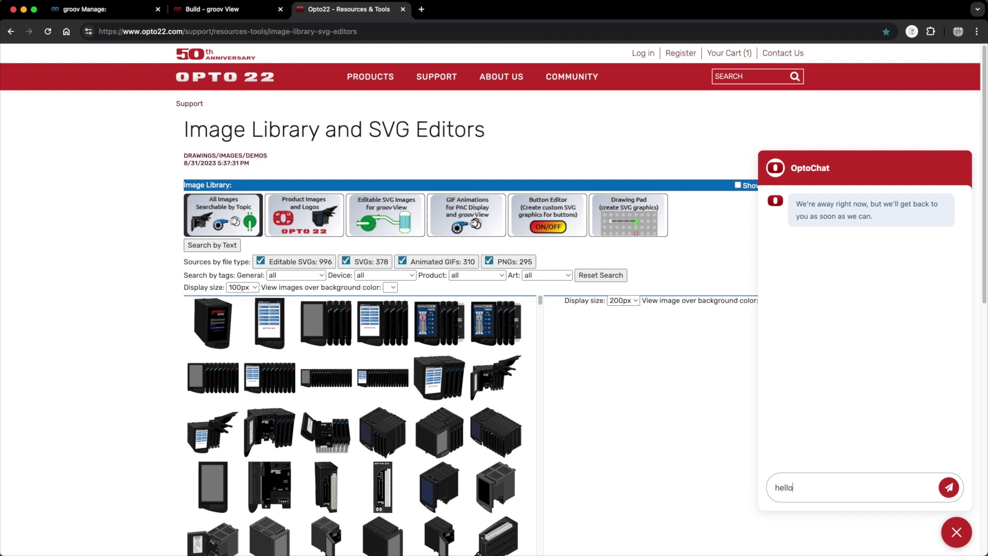
{"action": "left_click", "coordinate": [956, 532]}
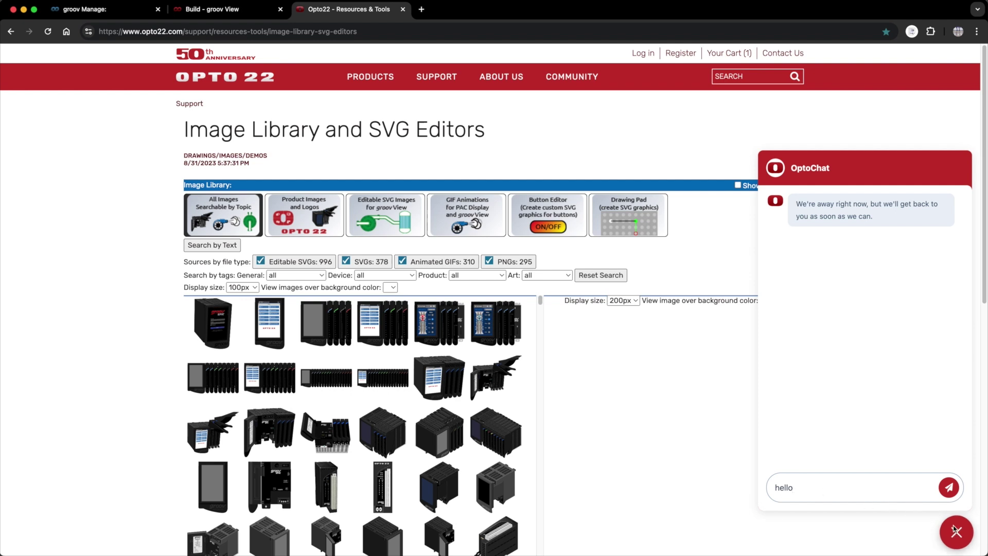
Visit the Contact Us page, then filter Opto Forums topics to groov View.
{"action": "mouse_move", "coordinate": [436, 77]}
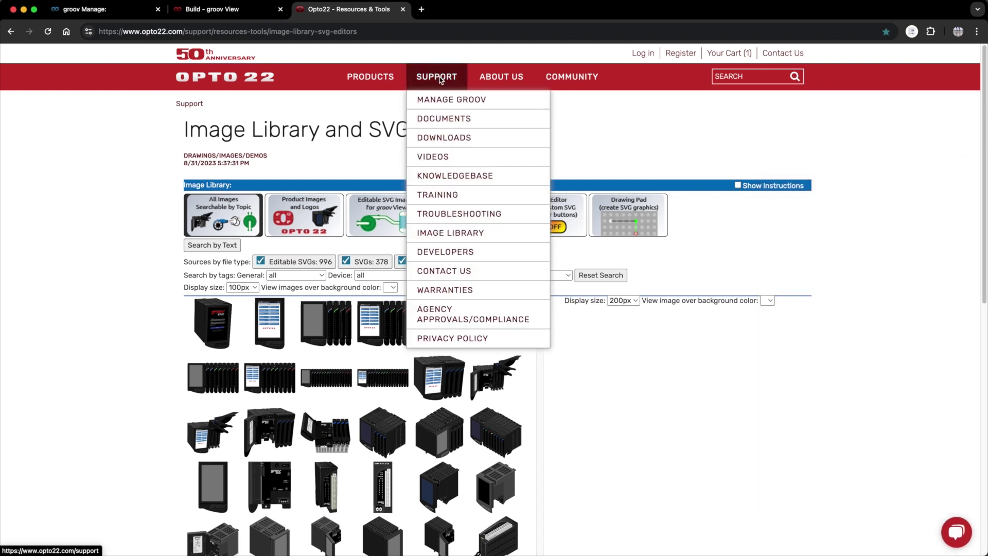
{"action": "left_click", "coordinate": [451, 273]}
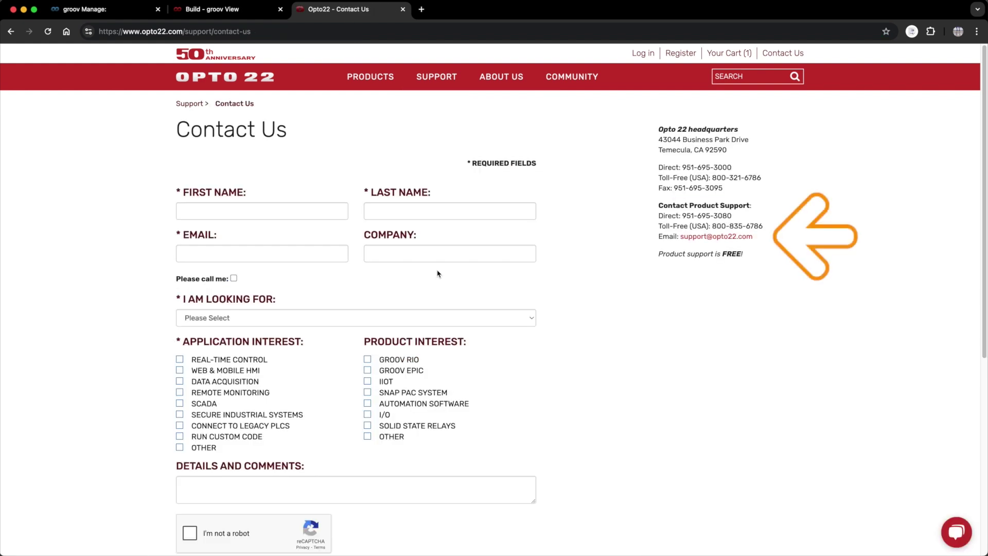
{"action": "mouse_move", "coordinate": [572, 78]}
{"action": "left_click", "coordinate": [576, 158]}
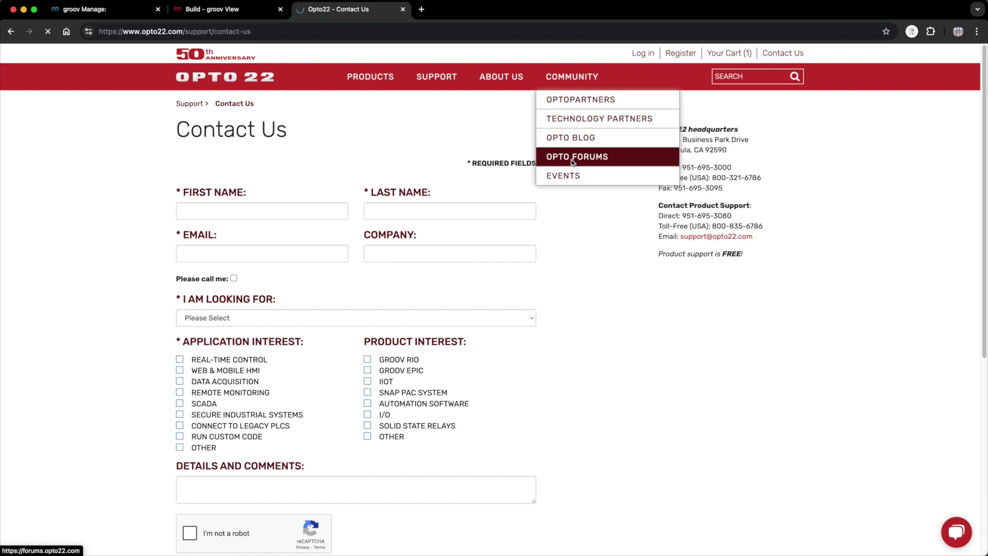
{"action": "left_click", "coordinate": [221, 136]}
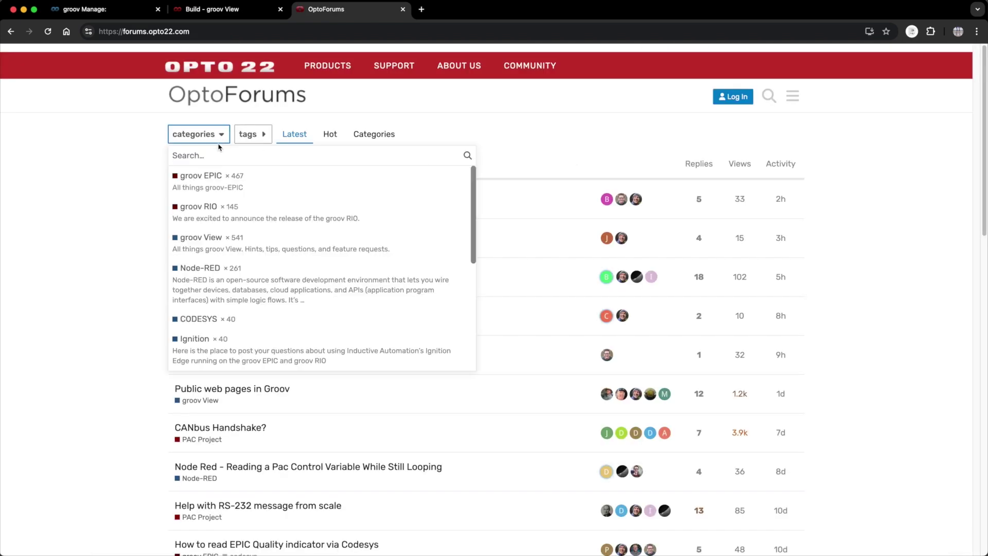
{"action": "left_click", "coordinate": [202, 242]}
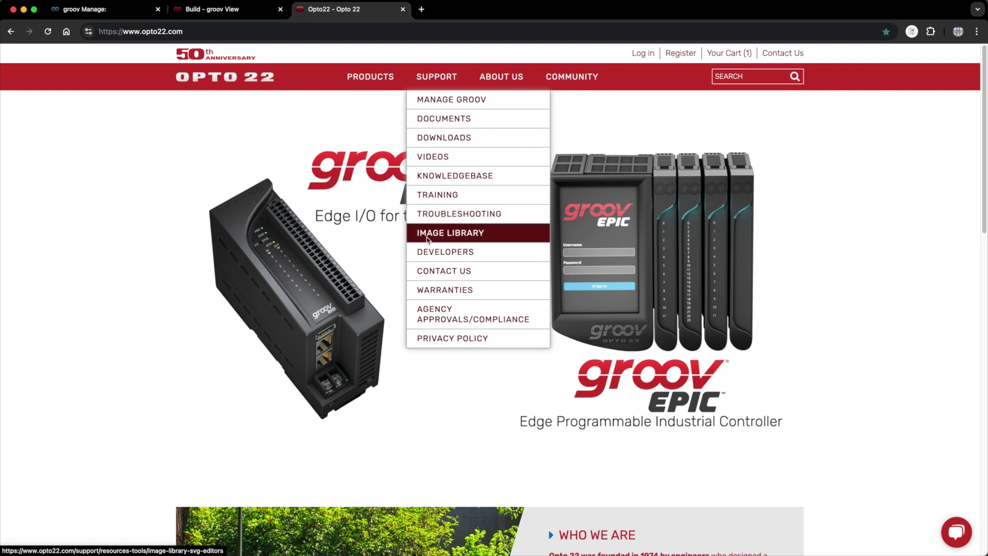
Search the image library's all-images view by text for 'pool'.
{"action": "left_click", "coordinate": [428, 234]}
{"action": "left_click", "coordinate": [246, 233]}
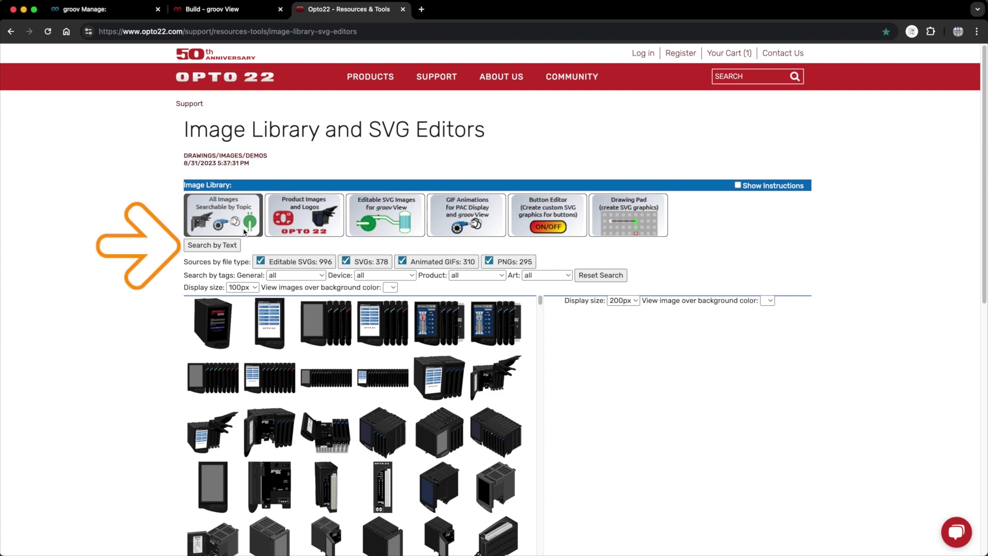
{"action": "left_click", "coordinate": [237, 245]}
{"action": "type", "text": "poo"}
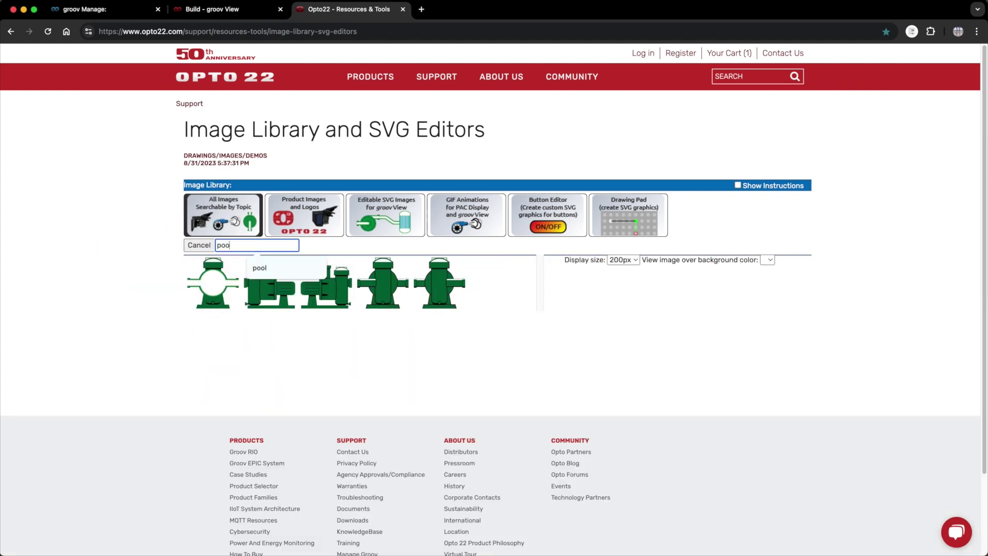
{"action": "type", "text": "l"}
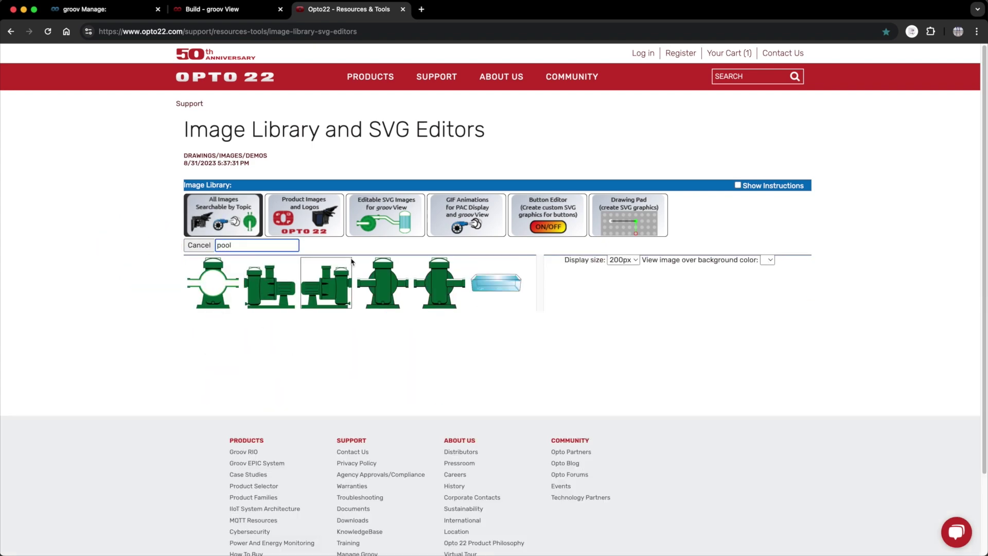
Download the pool and poolpump graphics as SVG files.
{"action": "left_click", "coordinate": [508, 286]}
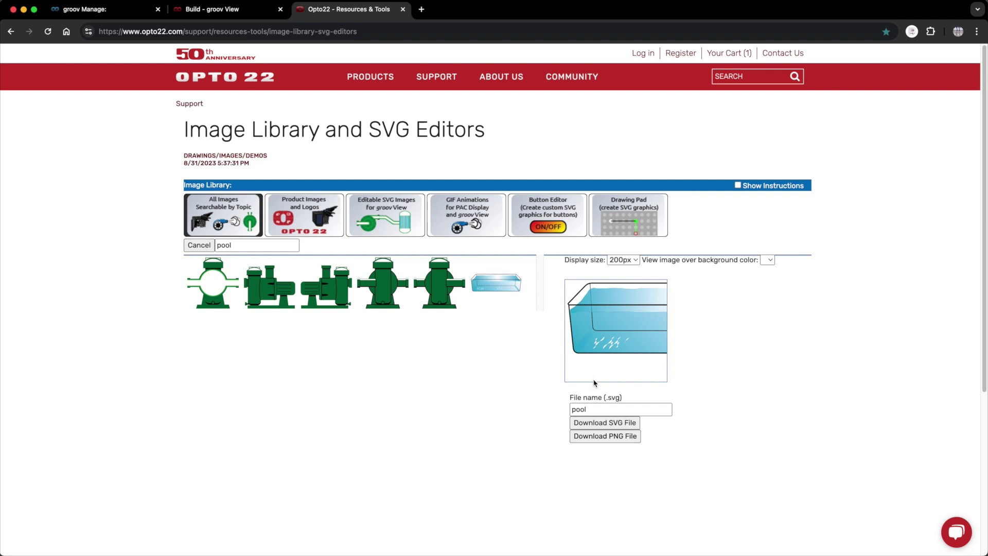
{"action": "left_click", "coordinate": [587, 426]}
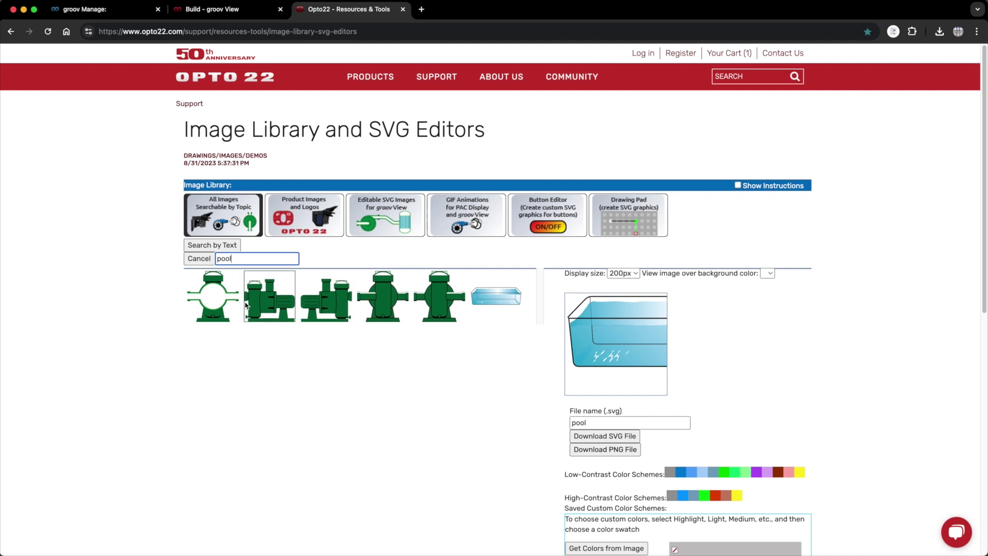
{"action": "left_click", "coordinate": [225, 309]}
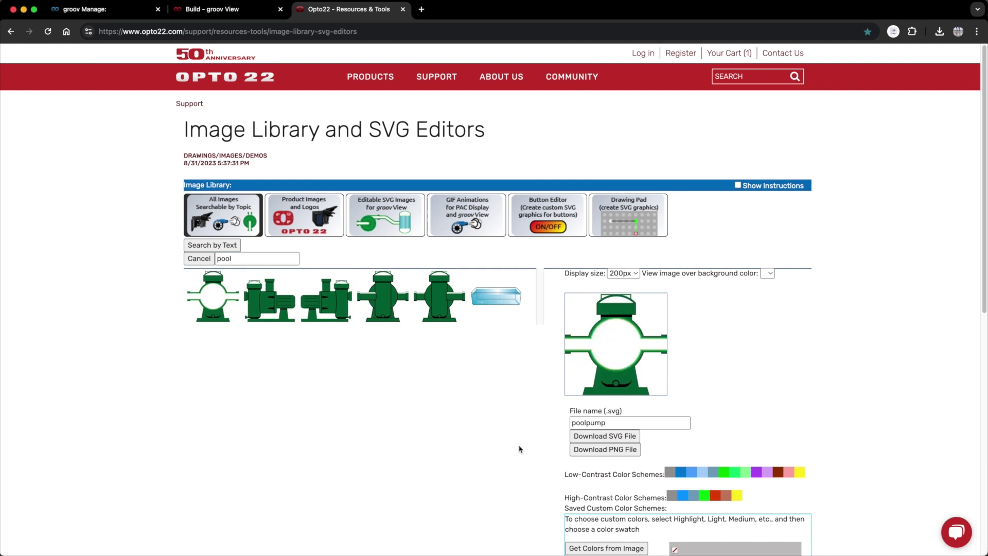
{"action": "left_click", "coordinate": [609, 437]}
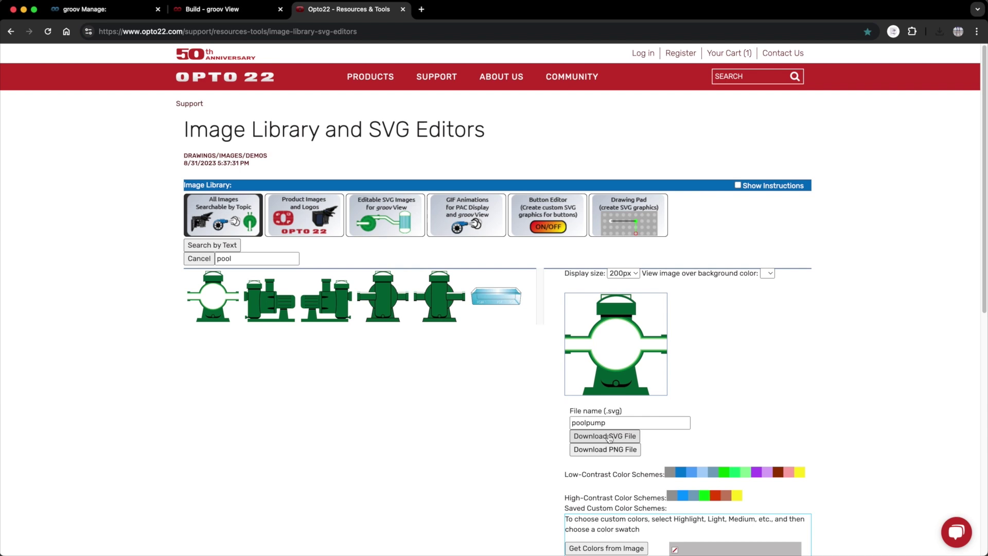
Download the filter_wpipe_r graphic from the editable SVG filter category as SVG.
{"action": "left_click", "coordinate": [382, 232]}
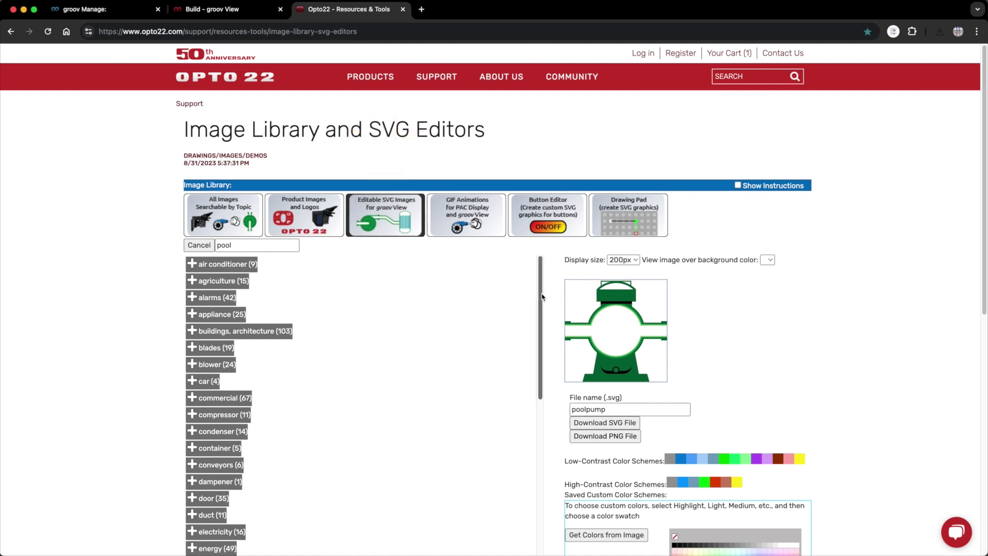
{"action": "left_click_drag", "start_coordinate": [541, 264], "coordinate": [542, 396]}
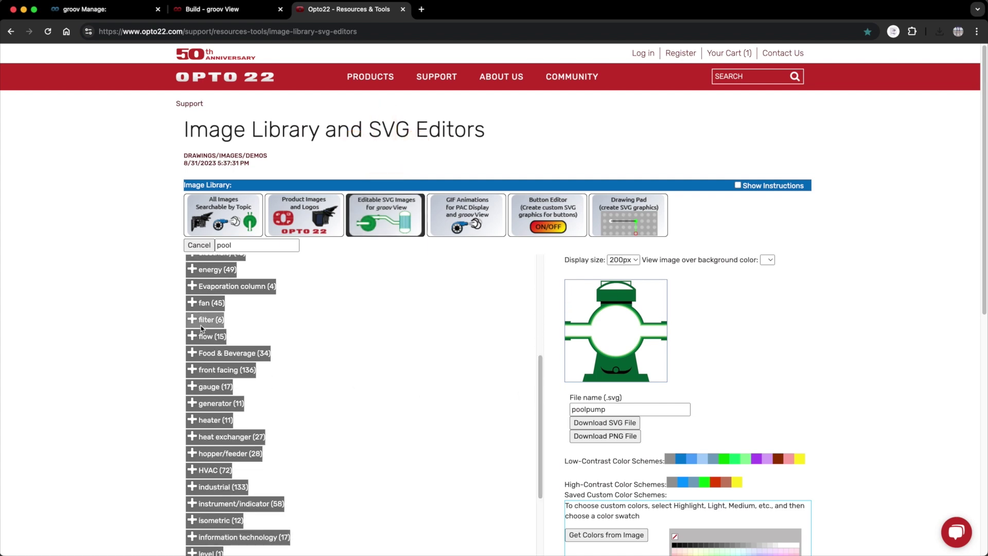
{"action": "left_click", "coordinate": [206, 319]}
{"action": "left_click", "coordinate": [270, 355]}
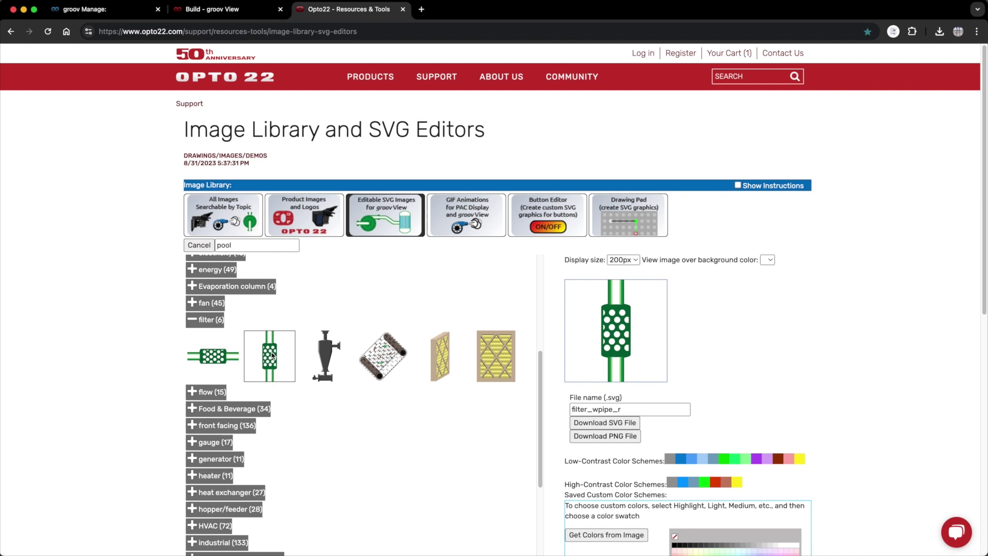
{"action": "left_click", "coordinate": [585, 423]}
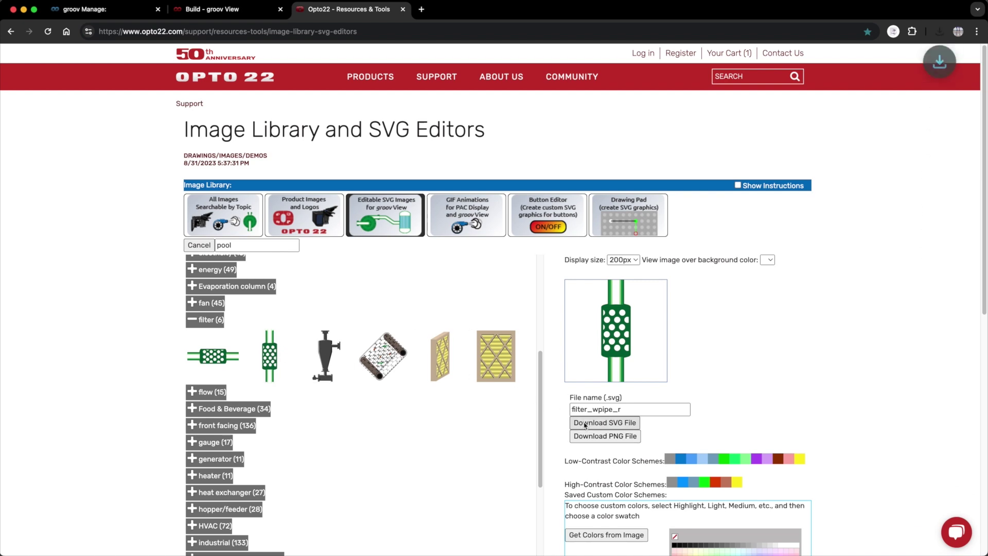
{"action": "left_click", "coordinate": [198, 320]}
Download the crutcher_min graphic from the tanks category as SVG.
{"action": "left_click_drag", "start_coordinate": [541, 383], "coordinate": [538, 545]}
{"action": "left_click", "coordinate": [199, 470]}
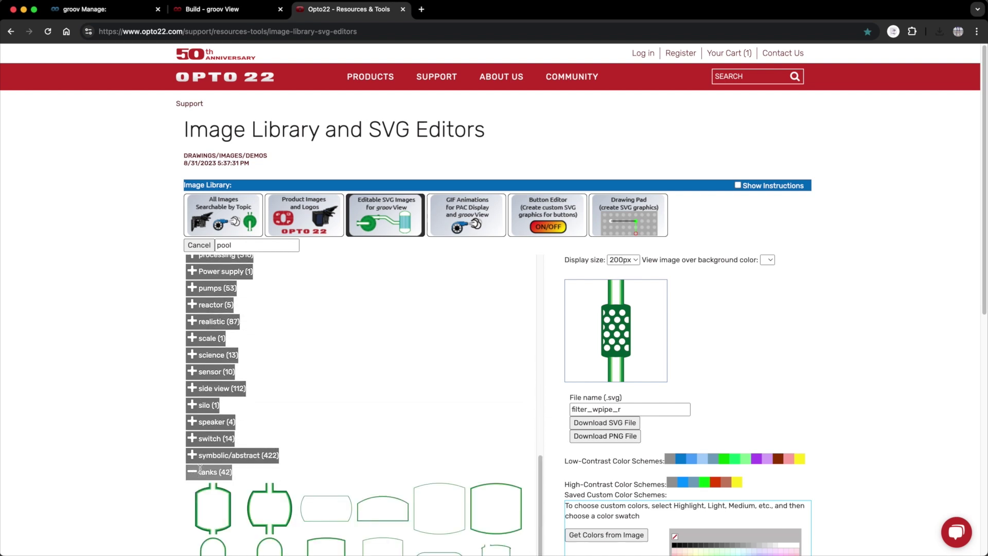
{"action": "scroll", "coordinate": [525, 476], "scroll_direction": "down", "scroll_amount": 5}
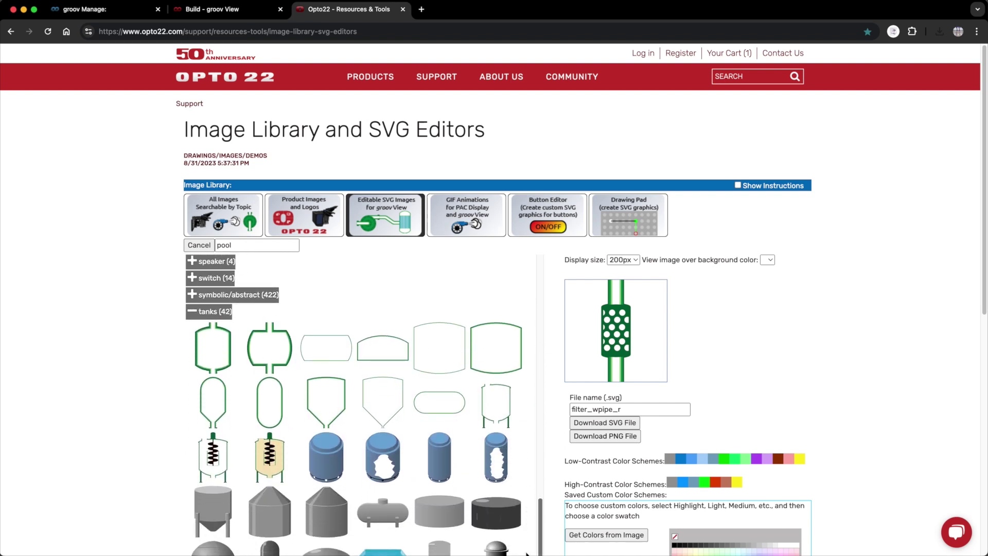
{"action": "left_click", "coordinate": [493, 417]}
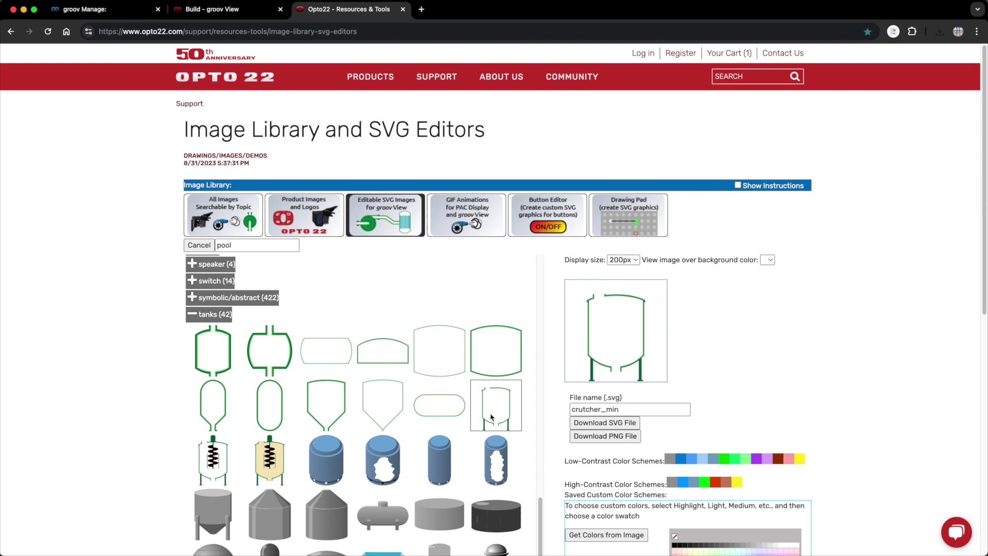
{"action": "left_click", "coordinate": [591, 425]}
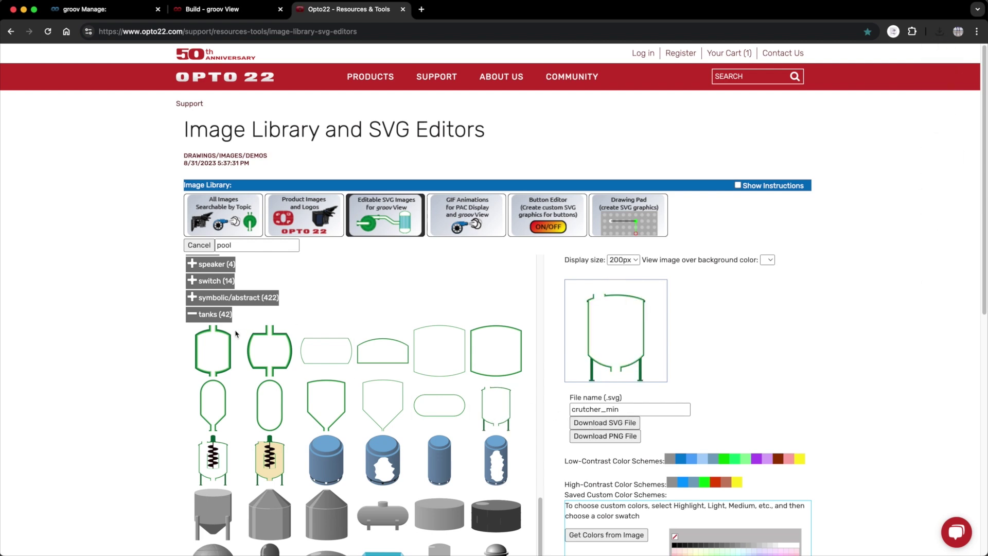
{"action": "left_click", "coordinate": [184, 314]}
{"action": "left_click_drag", "start_coordinate": [545, 536], "coordinate": [542, 413]}
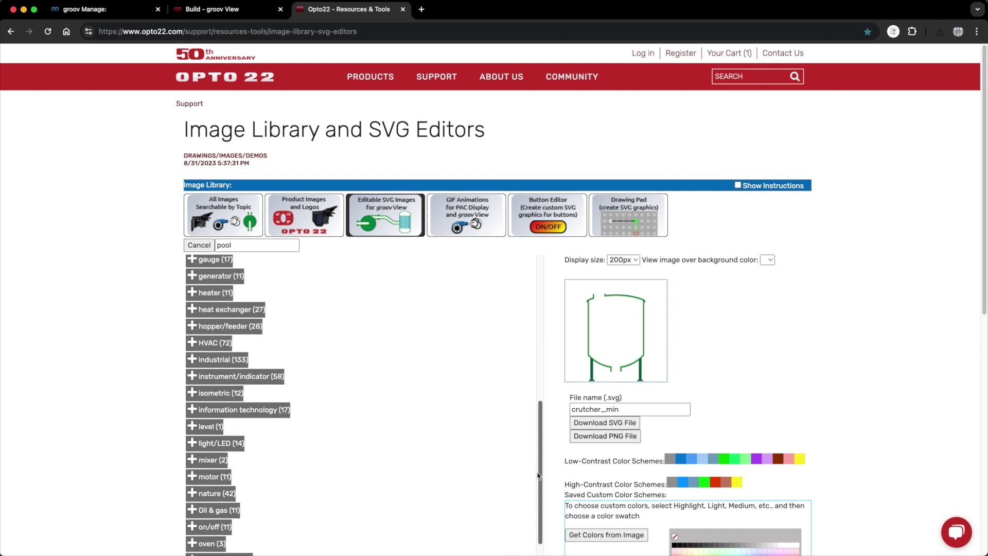
Download waterheater2 from the heater category as SVG and apply the red high-contrast scheme.
{"action": "left_click", "coordinate": [191, 294]}
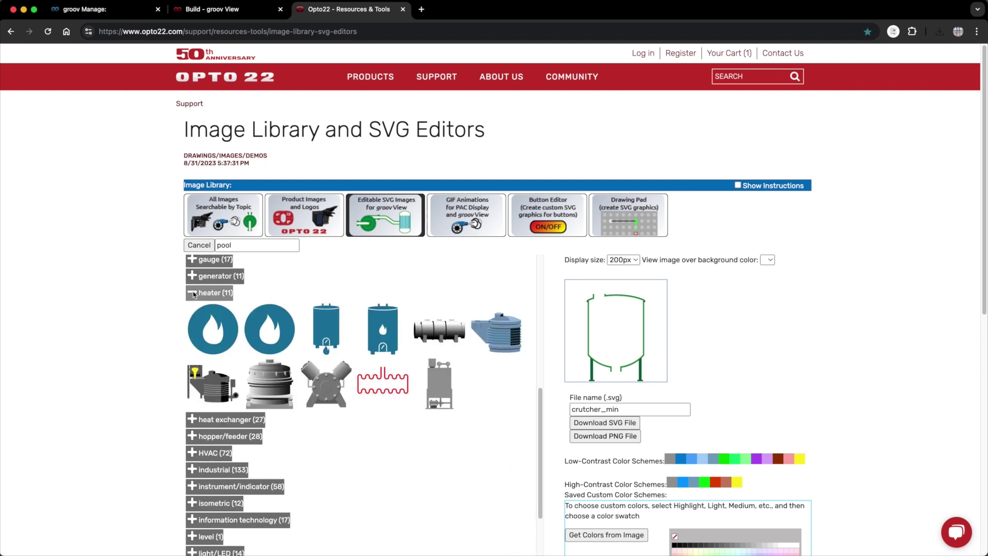
{"action": "left_click", "coordinate": [379, 318]}
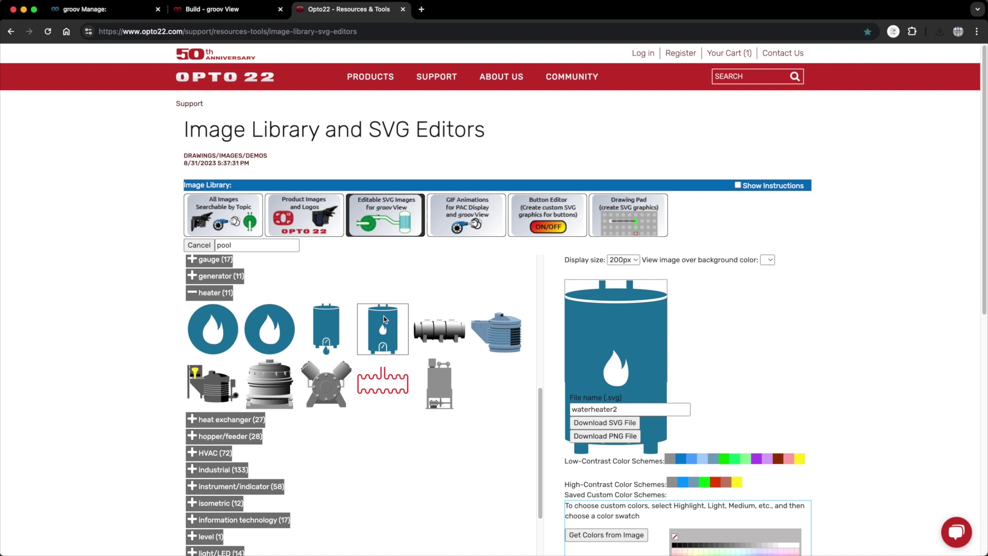
{"action": "left_click", "coordinate": [590, 423]}
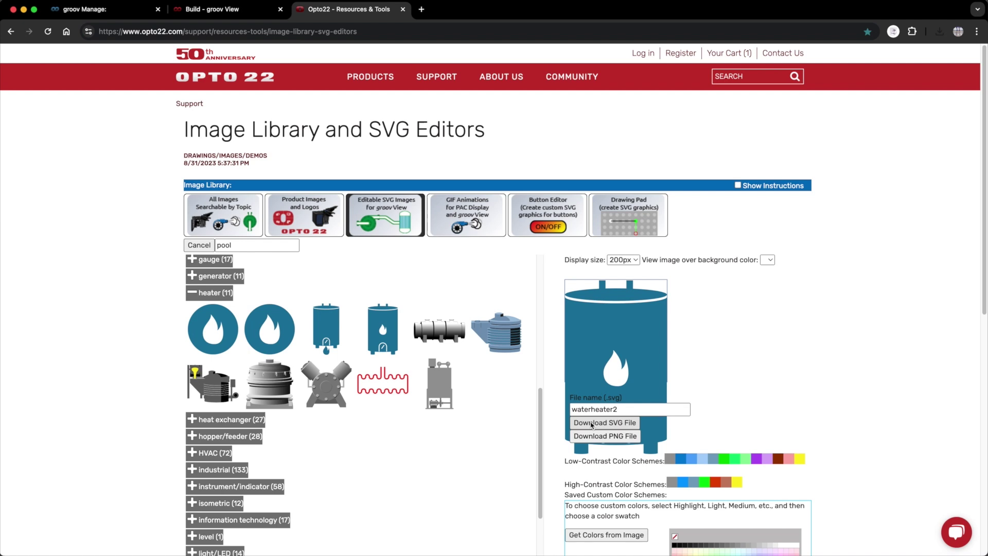
{"action": "left_click", "coordinate": [596, 421]}
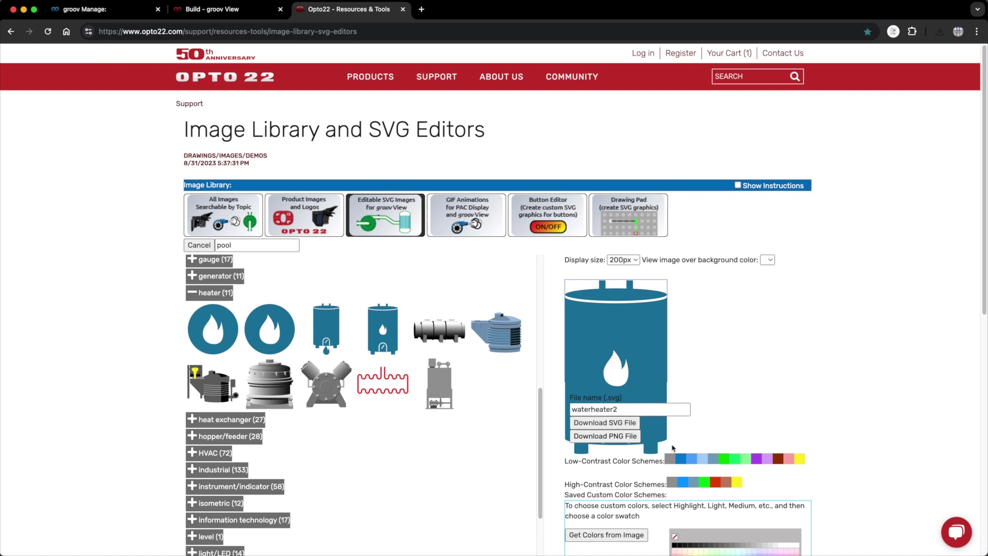
{"action": "left_click", "coordinate": [714, 482]}
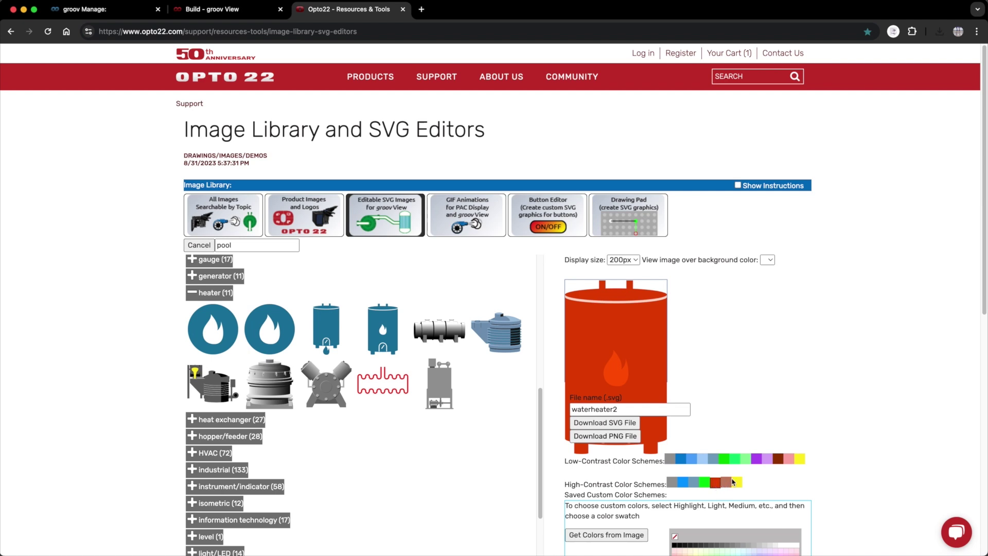
Change the heater's light colour to yellow using the image's custom colours.
{"action": "scroll", "coordinate": [985, 197], "scroll_direction": "down", "scroll_amount": 3}
{"action": "left_click_drag", "start_coordinate": [985, 197], "coordinate": [984, 286]}
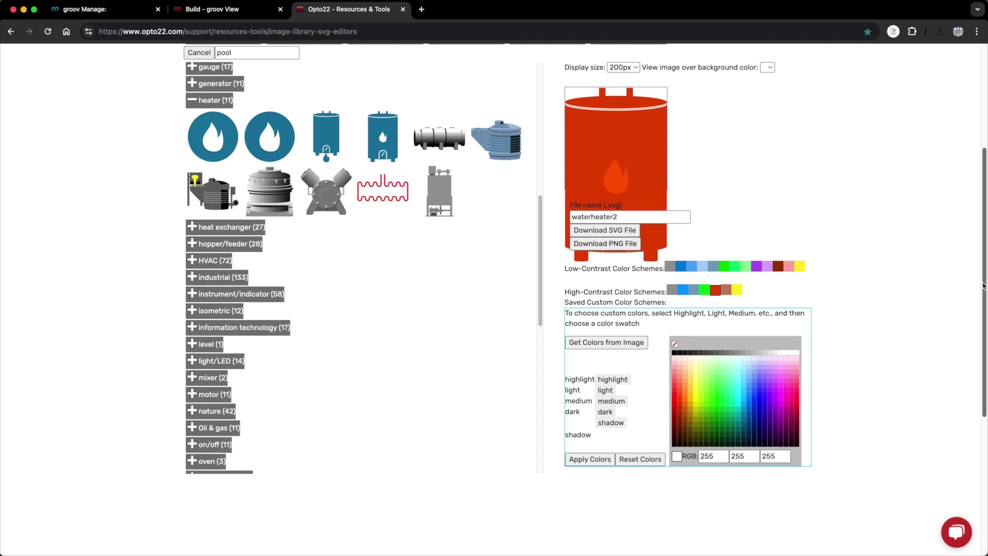
{"action": "left_click", "coordinate": [607, 347]}
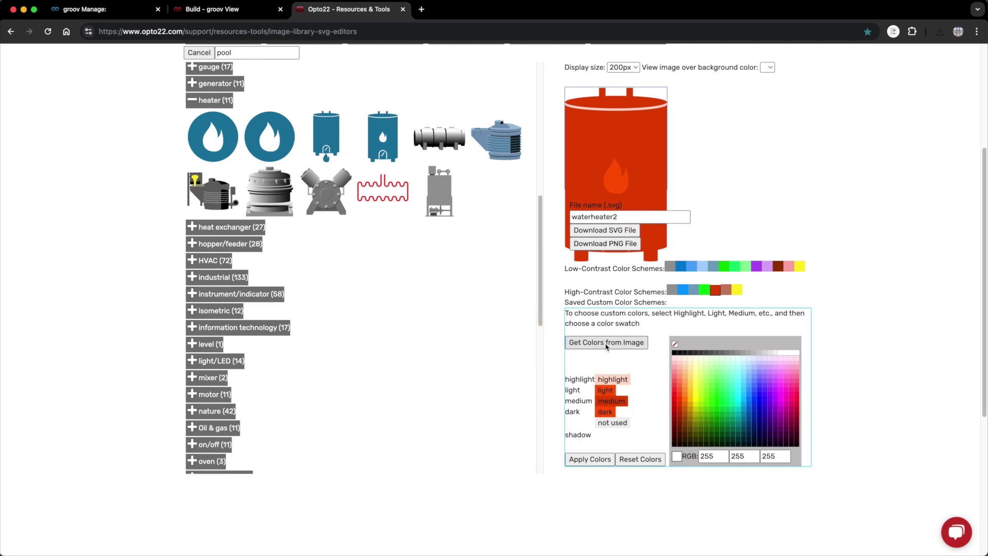
{"action": "left_click", "coordinate": [606, 394]}
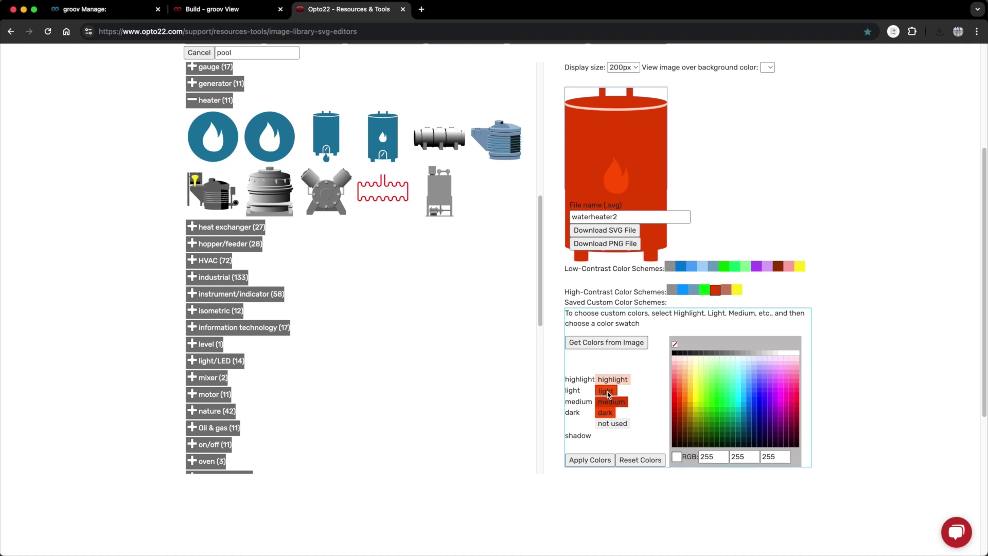
{"action": "left_click", "coordinate": [696, 393]}
{"action": "left_click", "coordinate": [600, 460]}
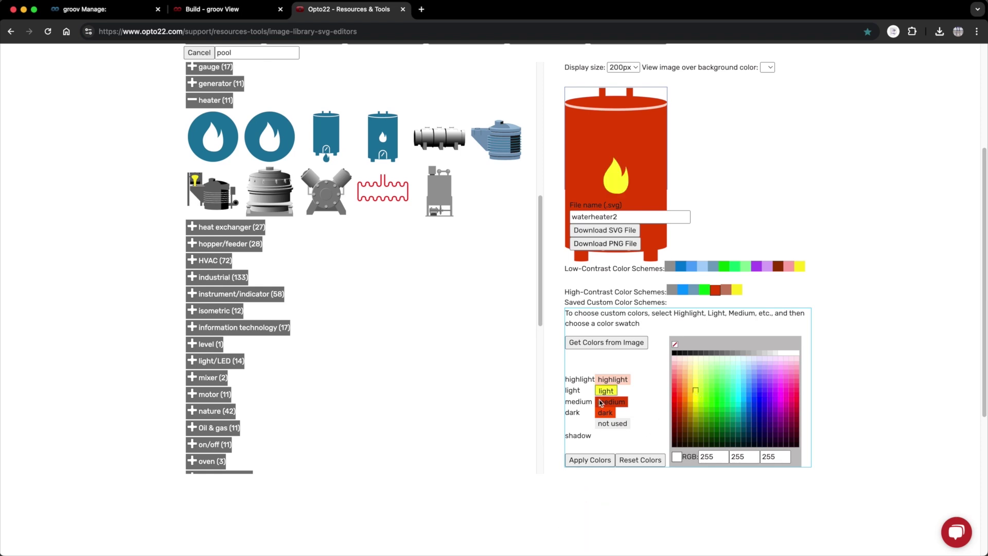
Download the heater as an SVG named 'waterheater2 ON'.
{"action": "left_click", "coordinate": [624, 217]}
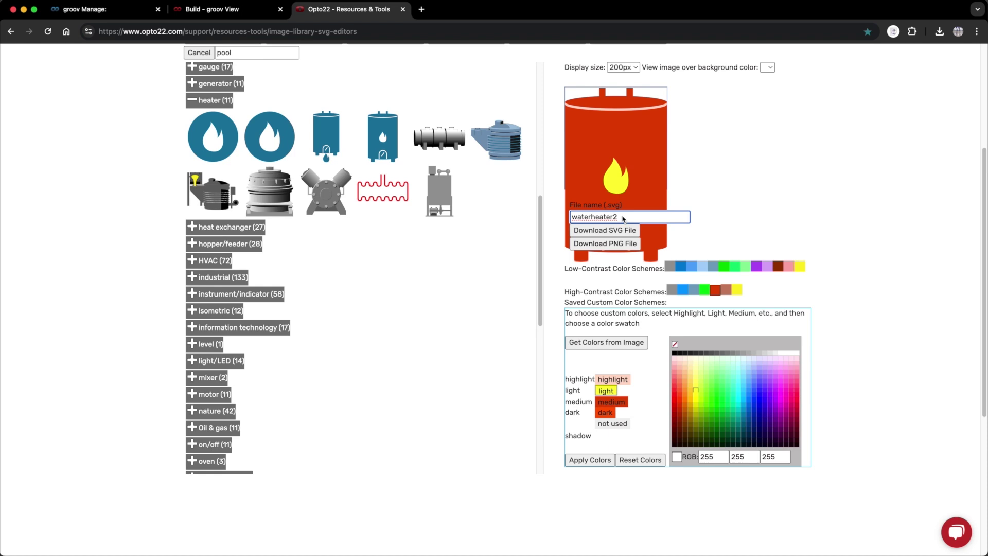
{"action": "type", "text": "ON"}
{"action": "left_click", "coordinate": [605, 231]}
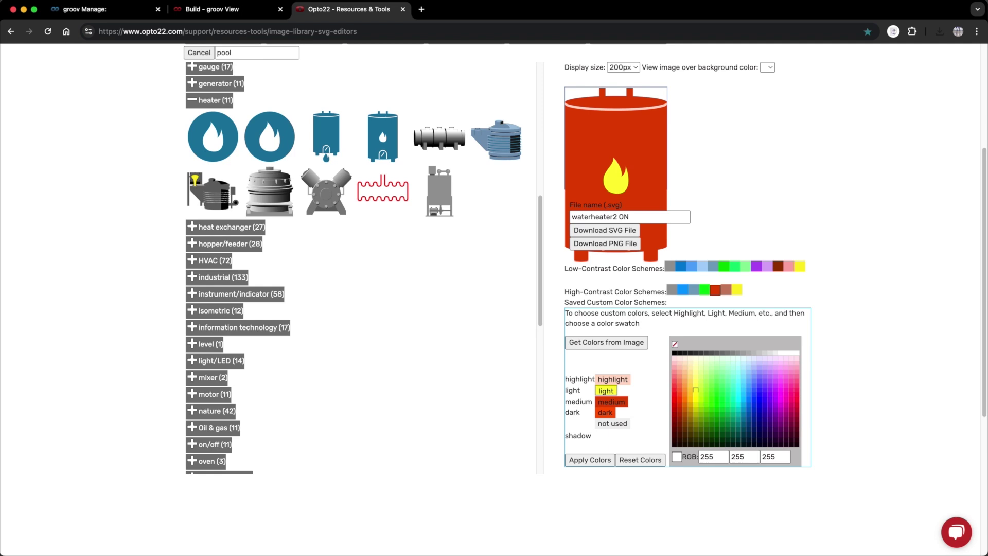
Download the first elbow pipe recoloured grey as '90 TL Gray'.
{"action": "left_click", "coordinate": [192, 101]}
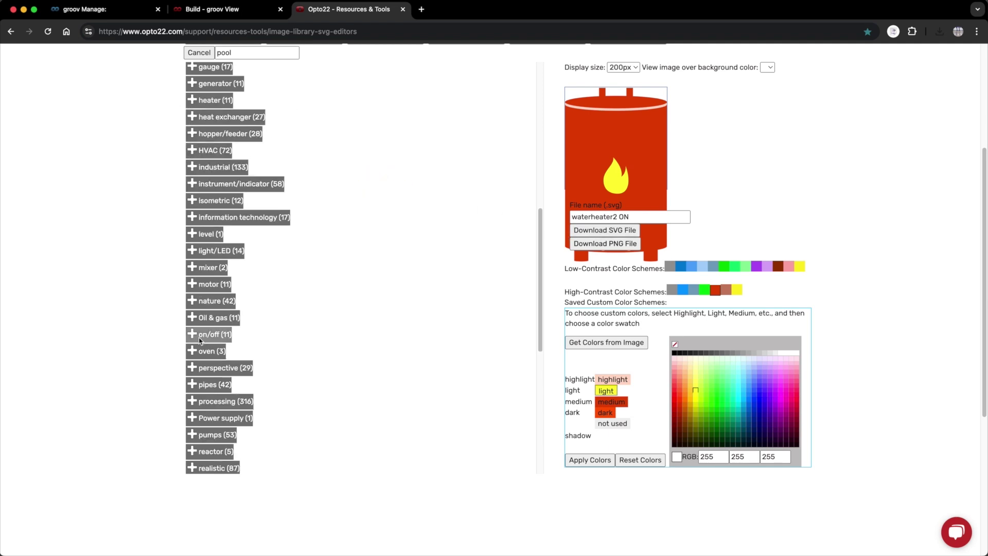
{"action": "left_click", "coordinate": [192, 385]}
{"action": "scroll", "coordinate": [536, 300], "scroll_direction": "down", "scroll_amount": 5}
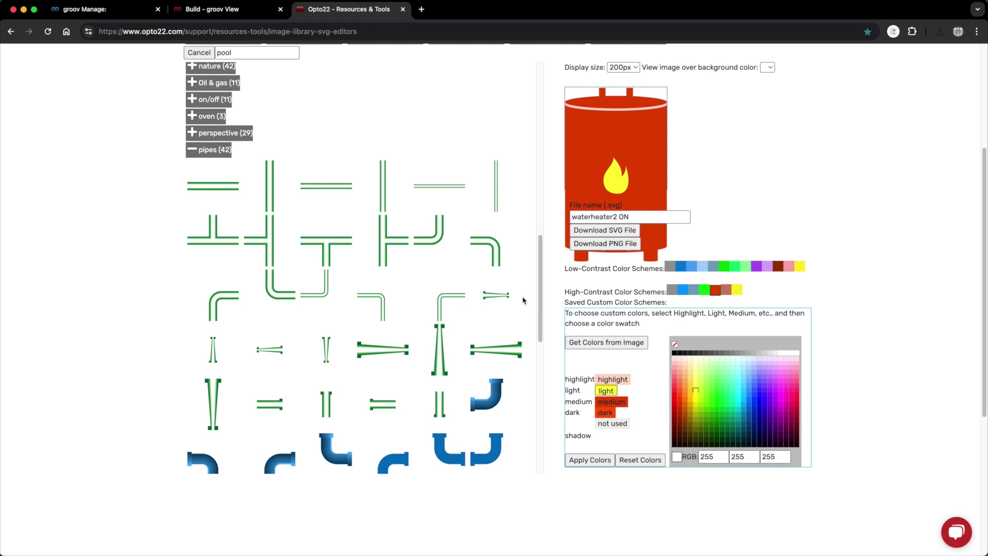
{"action": "left_click", "coordinate": [220, 298]}
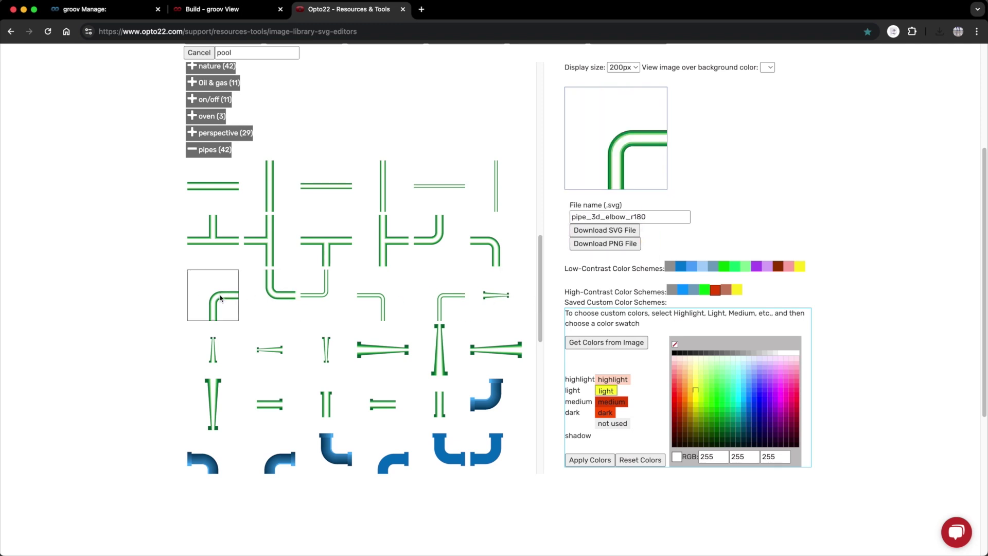
{"action": "left_click", "coordinate": [670, 267]}
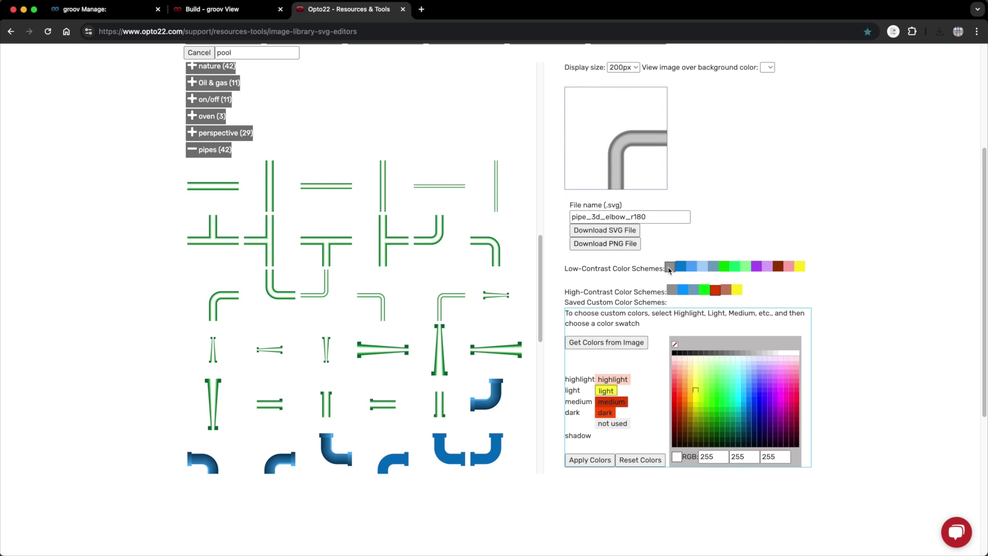
{"action": "left_click_drag", "start_coordinate": [659, 217], "coordinate": [565, 222]}
{"action": "type", "text": "90 TL Gr"}
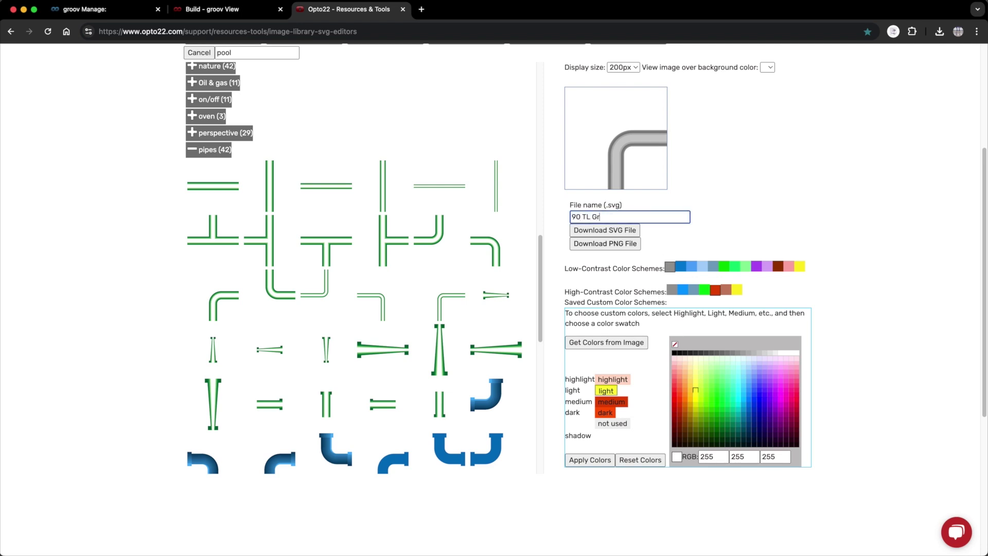
{"action": "type", "text": "ay"}
{"action": "left_click", "coordinate": [596, 231]}
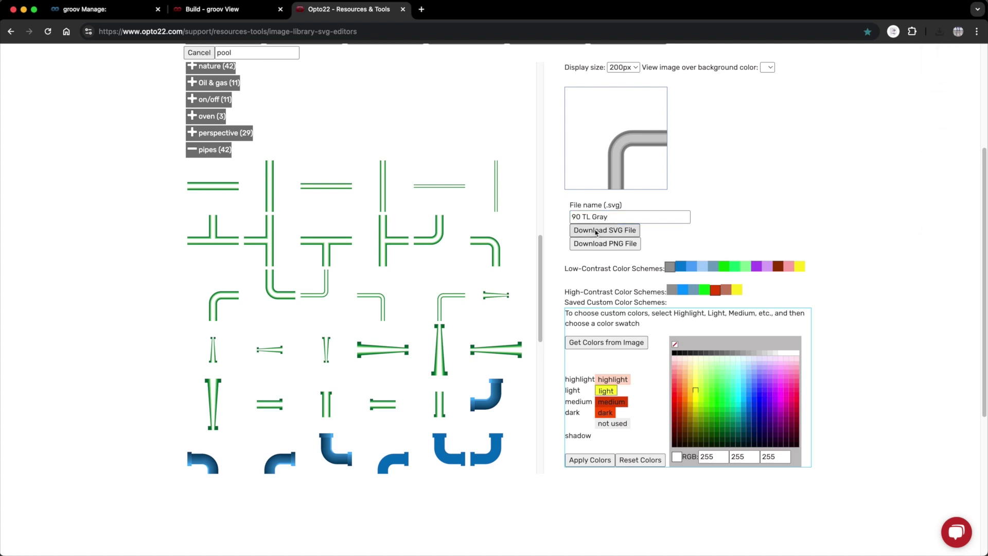
Download the second elbow pipe in grey, named '90 BR'.
{"action": "left_click", "coordinate": [497, 251]}
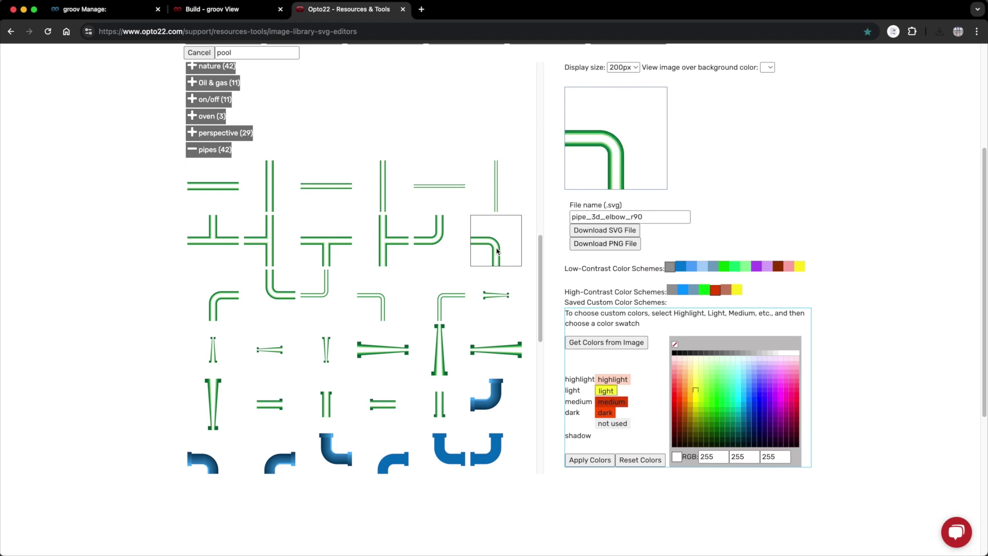
{"action": "left_click_drag", "start_coordinate": [684, 217], "coordinate": [571, 217]}
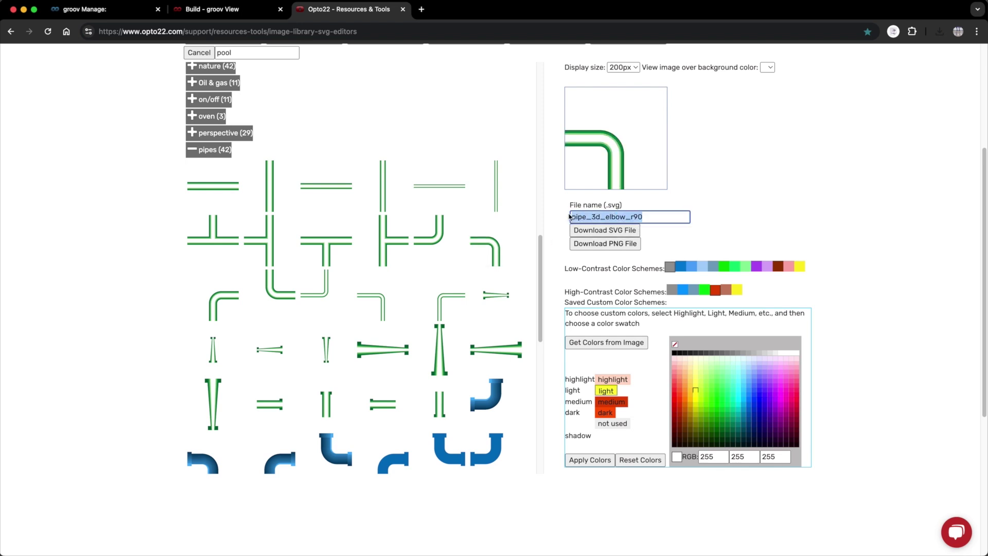
{"action": "type", "text": "90 TR G"}
{"action": "left_click", "coordinate": [671, 267]}
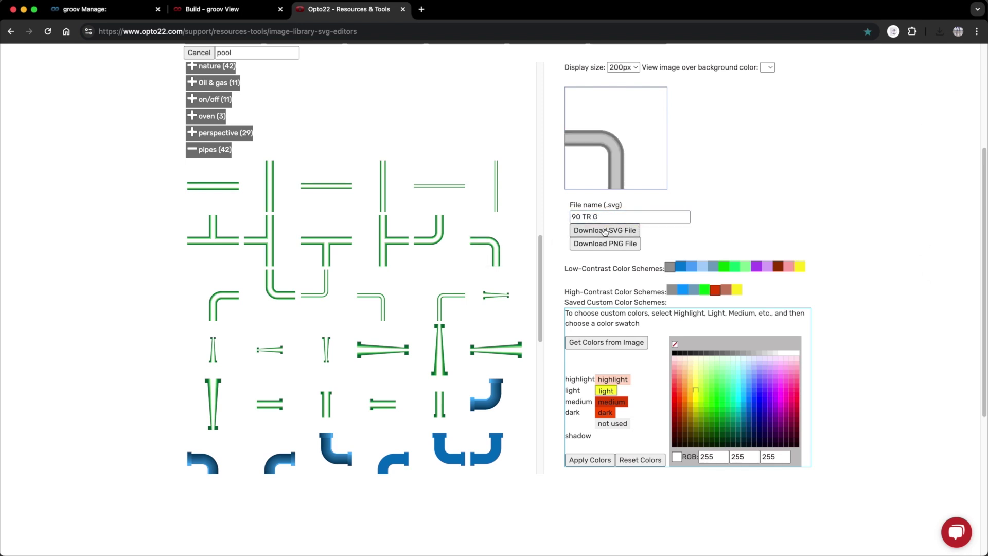
{"action": "left_click", "coordinate": [383, 304]}
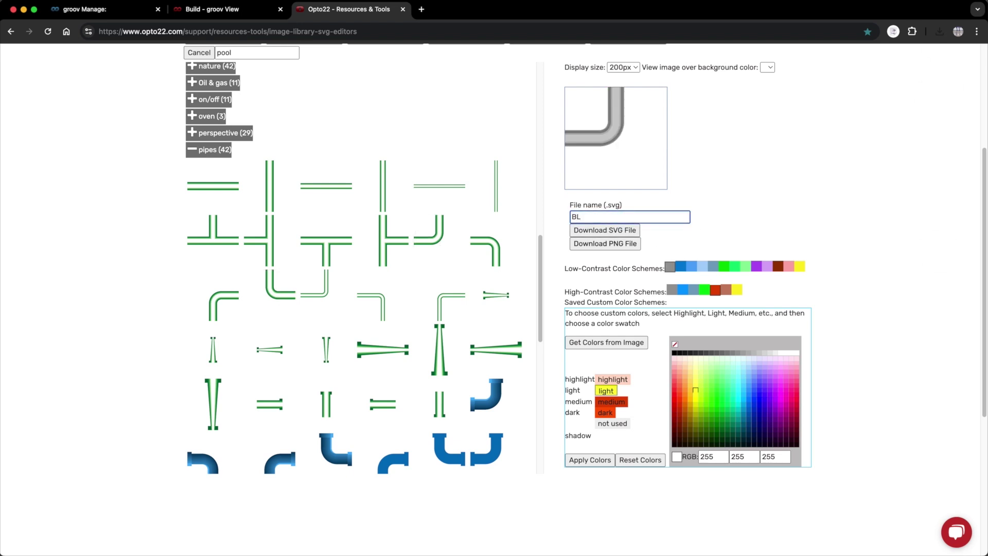
{"action": "key", "text": "BackSpace"}
{"action": "type", "text": "R G"}
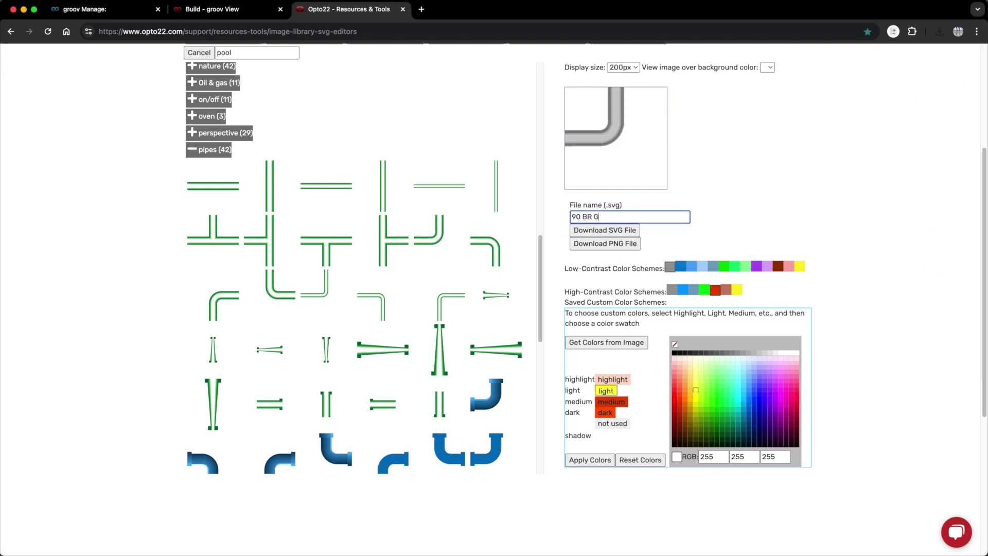
{"action": "left_click", "coordinate": [577, 231]}
Download grey horizontal ('str8 G') and vertical straight pipe SVGs.
{"action": "left_click", "coordinate": [345, 202]}
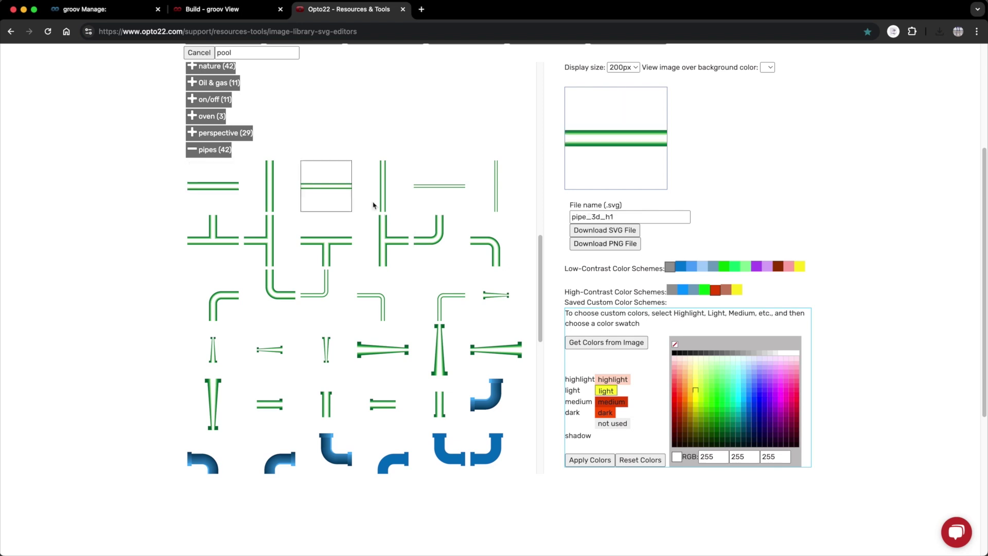
{"action": "left_click", "coordinate": [670, 266]}
{"action": "triple_click", "coordinate": [631, 217]}
{"action": "type", "text": "str8 G"}
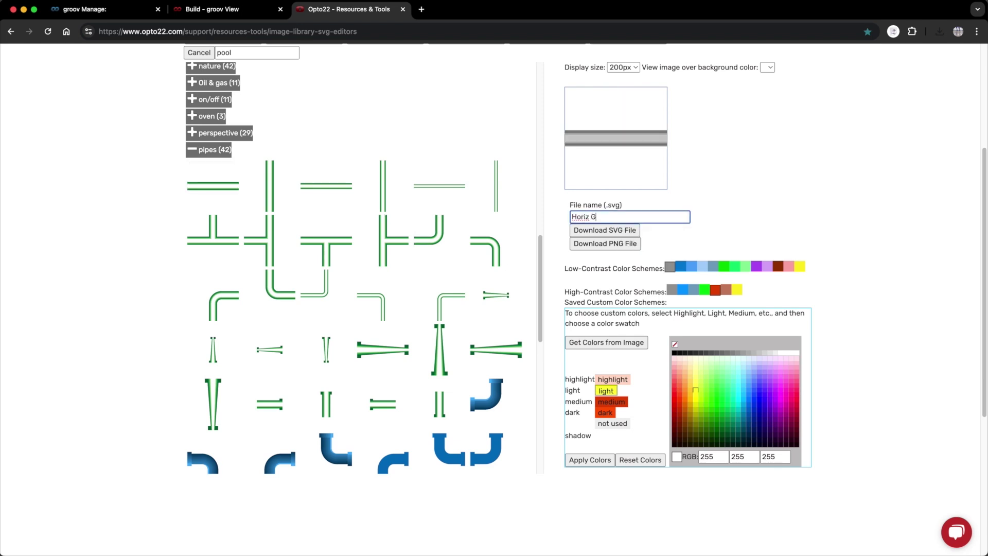
{"action": "left_click", "coordinate": [605, 230]}
{"action": "left_click", "coordinate": [270, 185]}
{"action": "triple_click", "coordinate": [630, 217]}
{"action": "type", "text": "Vert"}
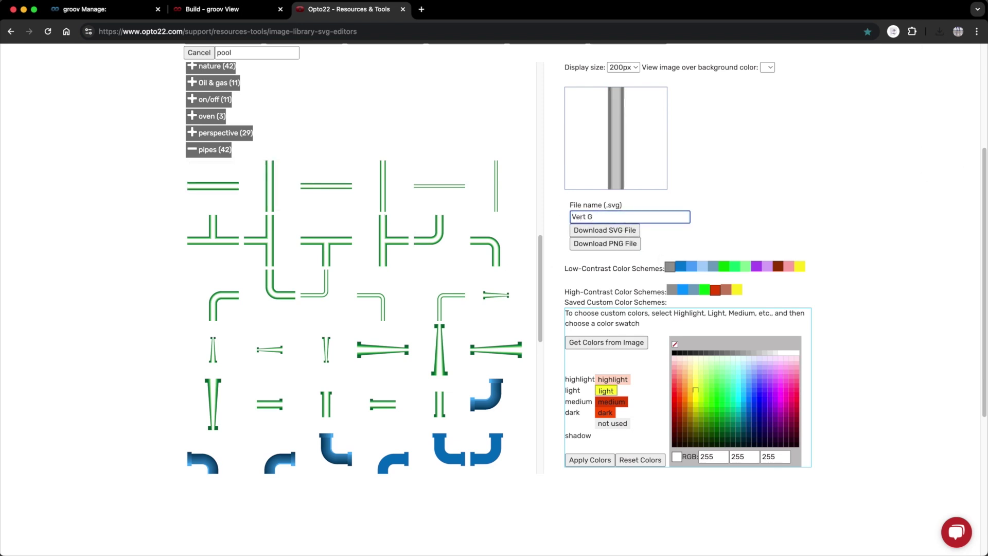
{"action": "left_click", "coordinate": [605, 231]}
Recolour the tee pipe grey and select its file name for renaming.
{"action": "left_click", "coordinate": [213, 237]}
{"action": "left_click", "coordinate": [670, 267]}
{"action": "triple_click", "coordinate": [630, 217]}
Download the grey tee as T pipe G and the blue top-left elbow as 90 TL.
{"action": "type", "text": "T"}
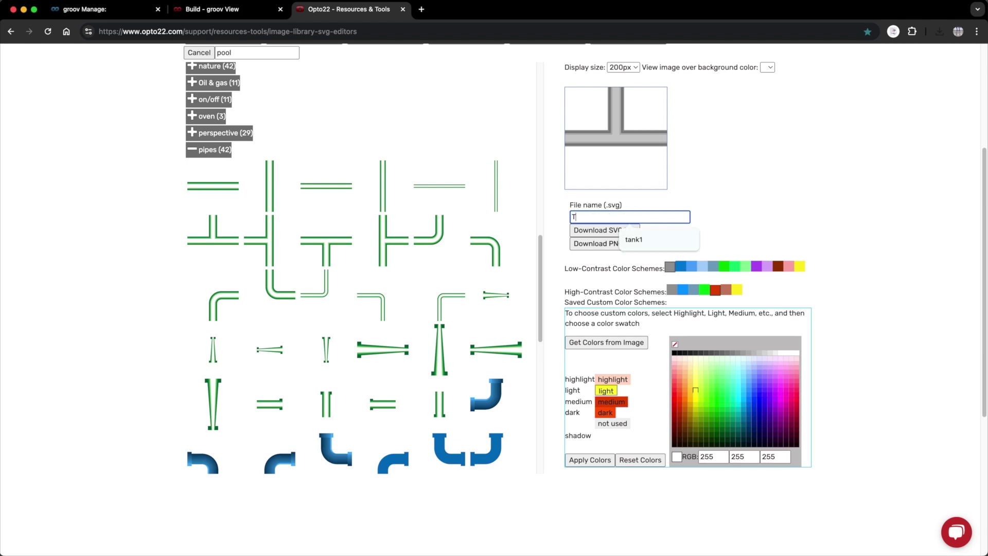
{"action": "type", "text": " pipe G"}
{"action": "left_click", "coordinate": [597, 230]}
{"action": "left_click", "coordinate": [219, 306]}
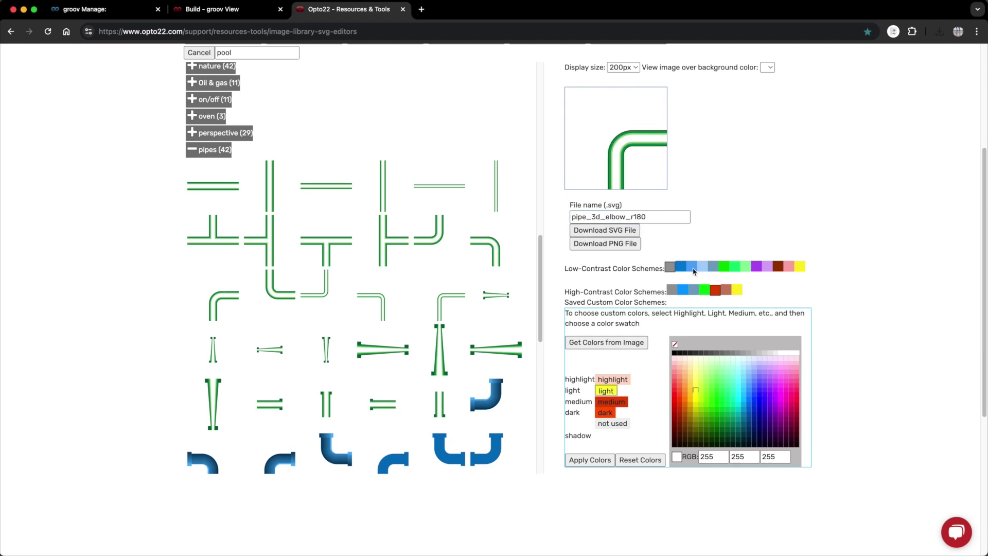
{"action": "left_click", "coordinate": [691, 266]}
{"action": "triple_click", "coordinate": [630, 216]}
{"action": "type", "text": "TR"}
{"action": "left_click", "coordinate": [605, 230]}
{"action": "left_click", "coordinate": [485, 251]}
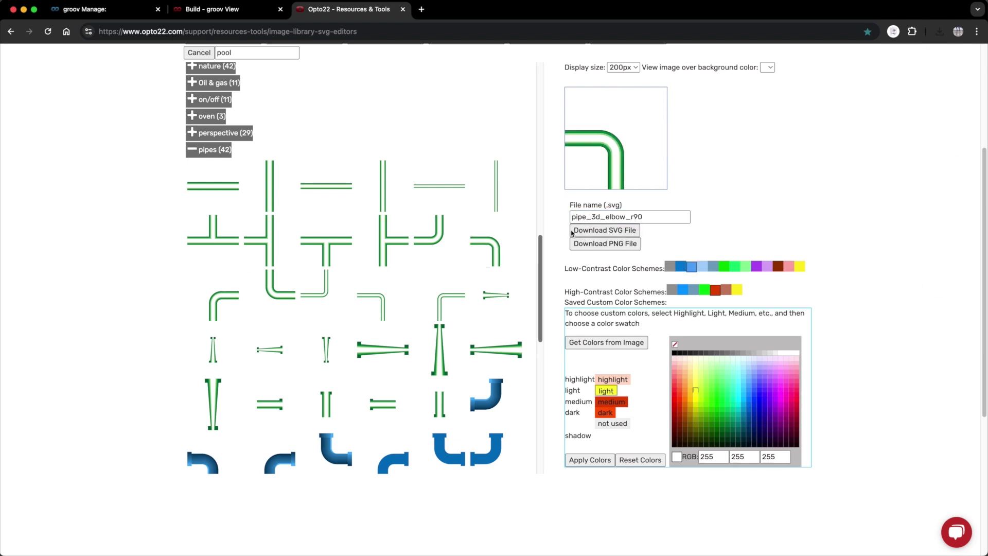
{"action": "triple_click", "coordinate": [630, 217]}
{"action": "type", "text": "90 T"}
{"action": "left_click", "coordinate": [218, 306]}
{"action": "triple_click", "coordinate": [630, 217]}
{"action": "type", "text": "90 TL"}
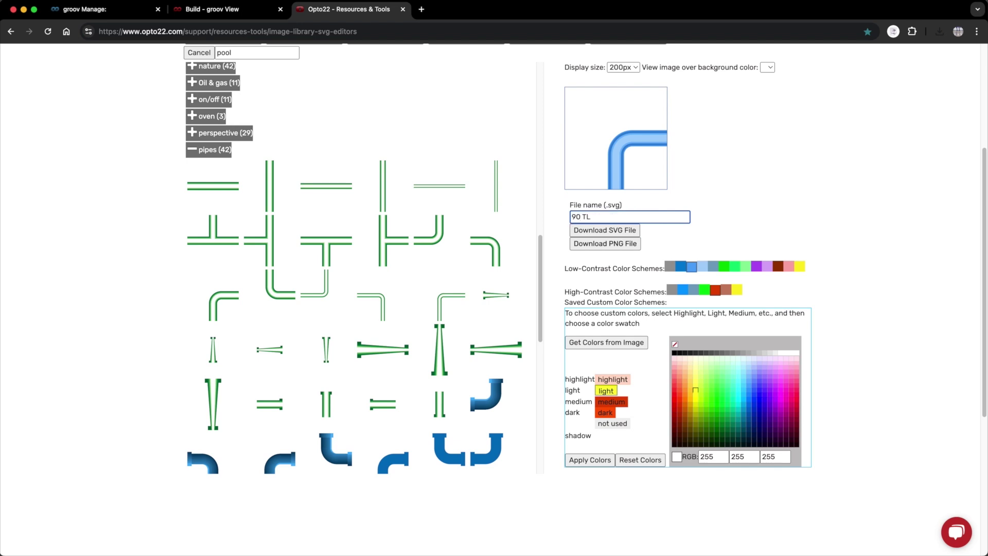
{"action": "left_click", "coordinate": [605, 230]}
Recolour the top-right and bottom-left elbows blue and download them as 90 TR and 90 BL.
{"action": "left_click", "coordinate": [485, 251]}
{"action": "left_click", "coordinate": [691, 266]}
{"action": "triple_click", "coordinate": [630, 217]}
{"action": "type", "text": "90 TR"}
{"action": "left_click", "coordinate": [605, 230]}
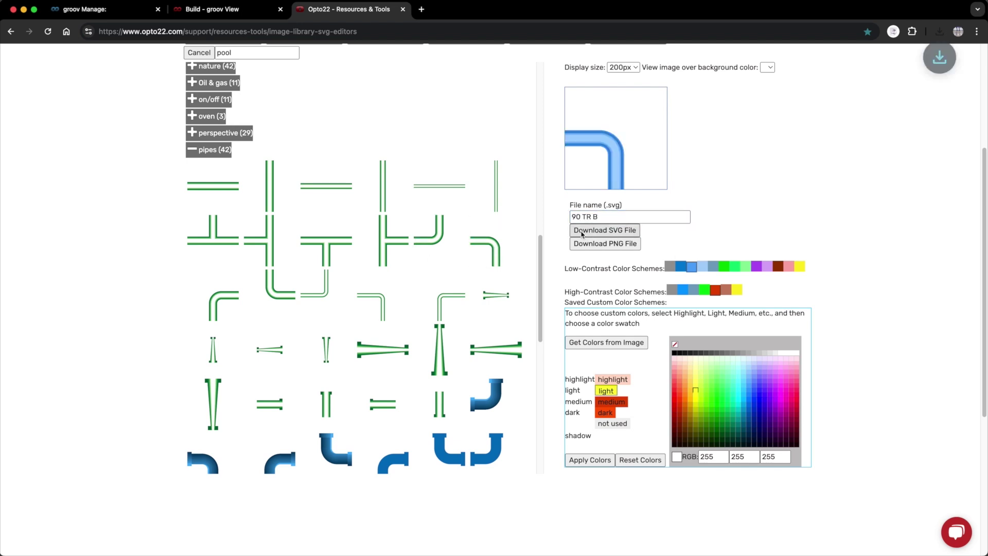
{"action": "left_click", "coordinate": [281, 283]}
{"action": "left_click", "coordinate": [692, 267]}
{"action": "triple_click", "coordinate": [631, 217]}
{"action": "type", "text": "90 BL"}
{"action": "left_click", "coordinate": [605, 230]}
Download the blue bottom-right elbow as 90 BR B and the blue straight pipe as Horiz B.
{"action": "left_click", "coordinate": [429, 229]}
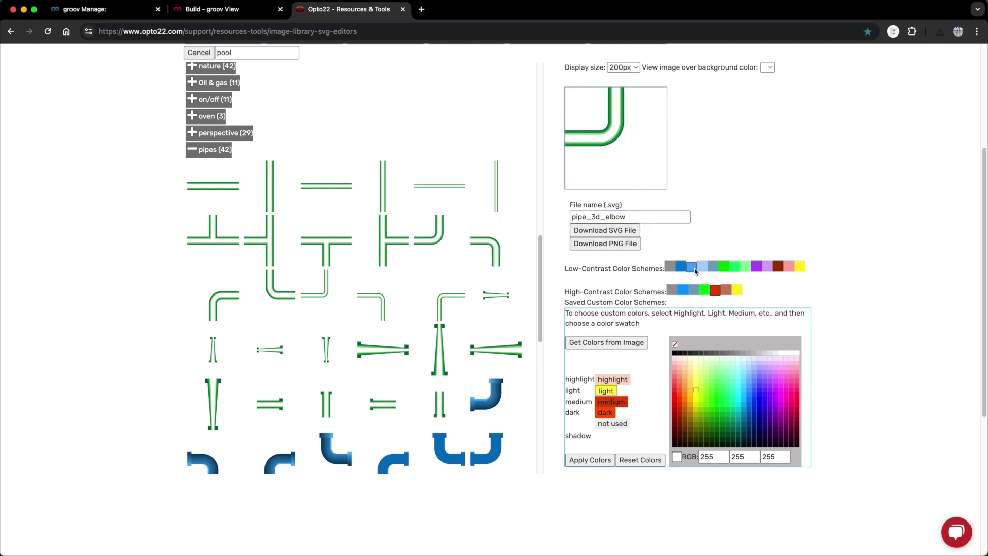
{"action": "left_click", "coordinate": [692, 267]}
{"action": "triple_click", "coordinate": [630, 217]}
{"action": "type", "text": "90 BR B"}
{"action": "left_click", "coordinate": [577, 234]}
{"action": "left_click", "coordinate": [213, 185]}
{"action": "triple_click", "coordinate": [631, 217]}
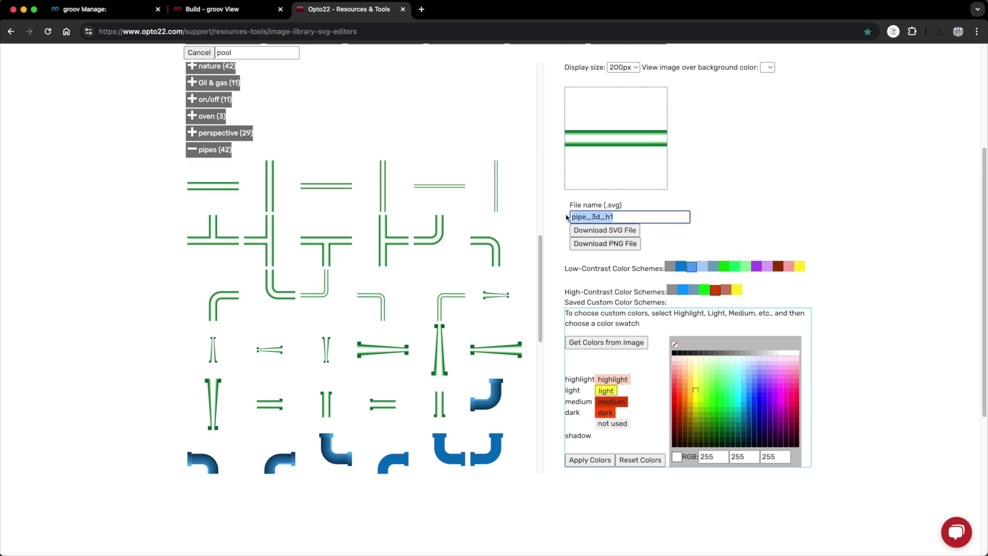
{"action": "type", "text": "Horiz B"}
{"action": "left_click", "coordinate": [692, 266]}
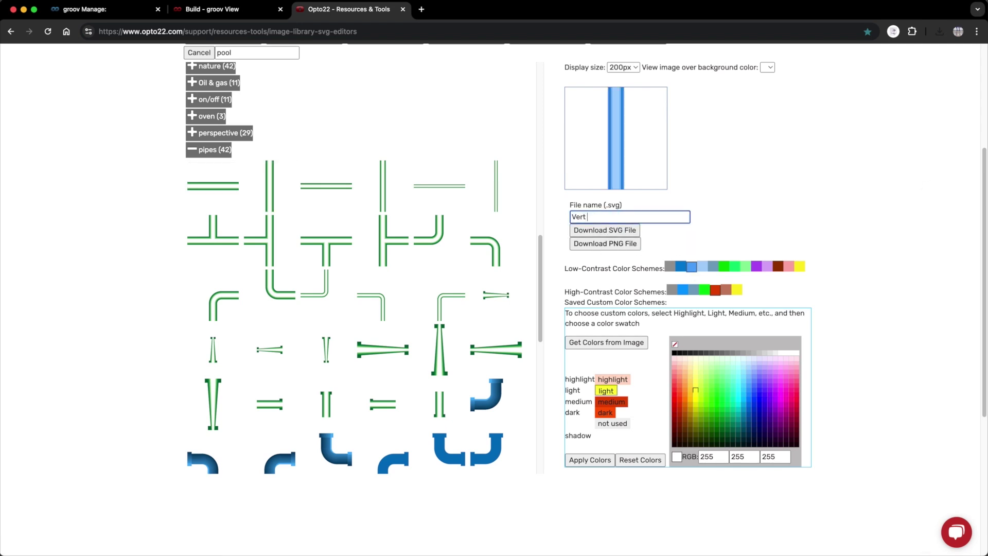
{"action": "left_click", "coordinate": [213, 241]}
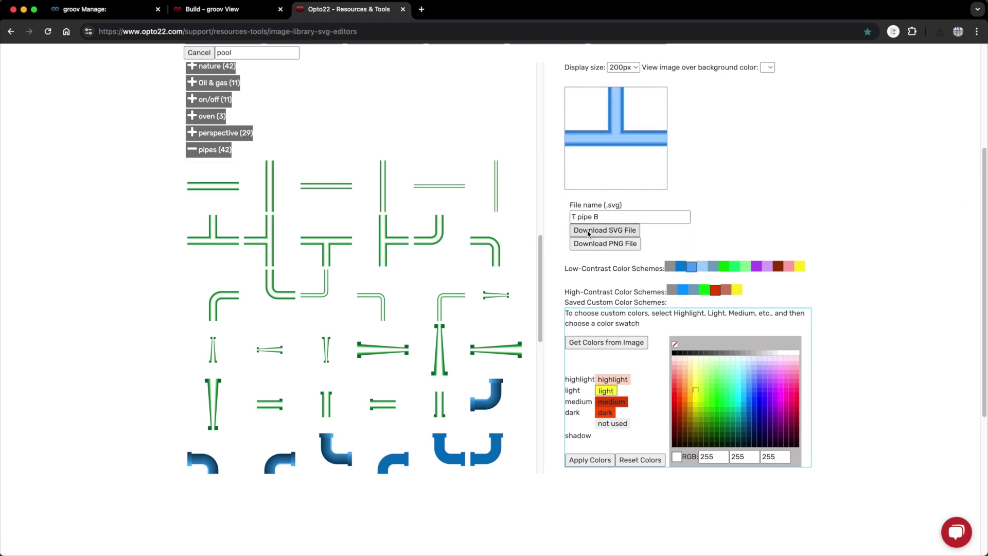
Recolour the elbow pieces red-brown, naming them 90 TL, 90 TR B, 90 BL and 90.
{"action": "left_click", "coordinate": [273, 289]}
{"action": "left_click", "coordinate": [778, 266]}
{"action": "triple_click", "coordinate": [628, 217]}
{"action": "type", "text": "90 TL R"}
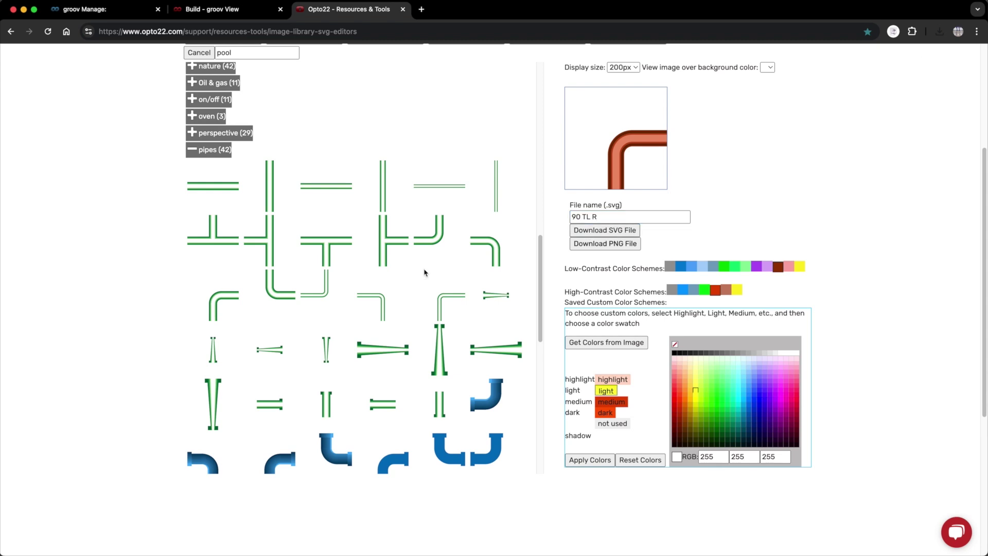
{"action": "left_click", "coordinate": [485, 251]}
{"action": "triple_click", "coordinate": [628, 217]}
{"action": "type", "text": "90 TR B"}
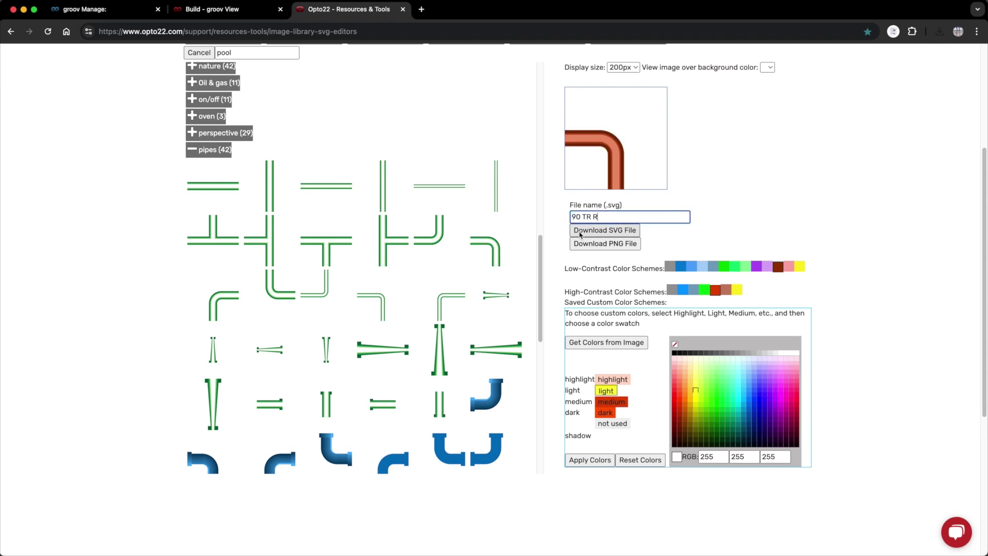
{"action": "left_click", "coordinate": [281, 283]}
{"action": "triple_click", "coordinate": [628, 217]}
{"action": "type", "text": "90 BL"}
{"action": "left_click", "coordinate": [437, 239]}
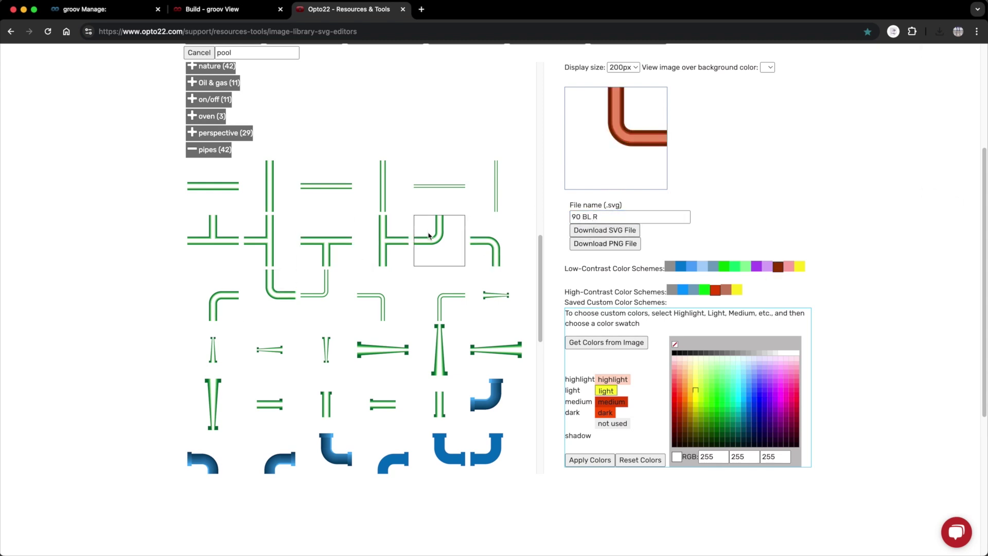
{"action": "triple_click", "coordinate": [628, 217]}
{"action": "type", "text": "90"}
Load the tee pipe, name it T pipe R and download it as an SVG.
{"action": "left_click", "coordinate": [383, 186]}
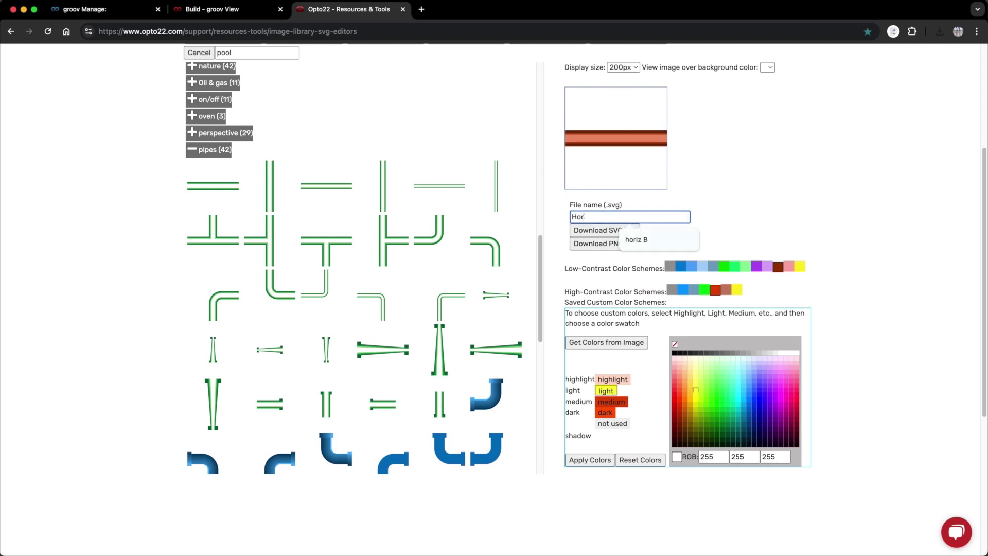
{"action": "left_click", "coordinate": [270, 186]}
{"action": "left_click", "coordinate": [213, 239]}
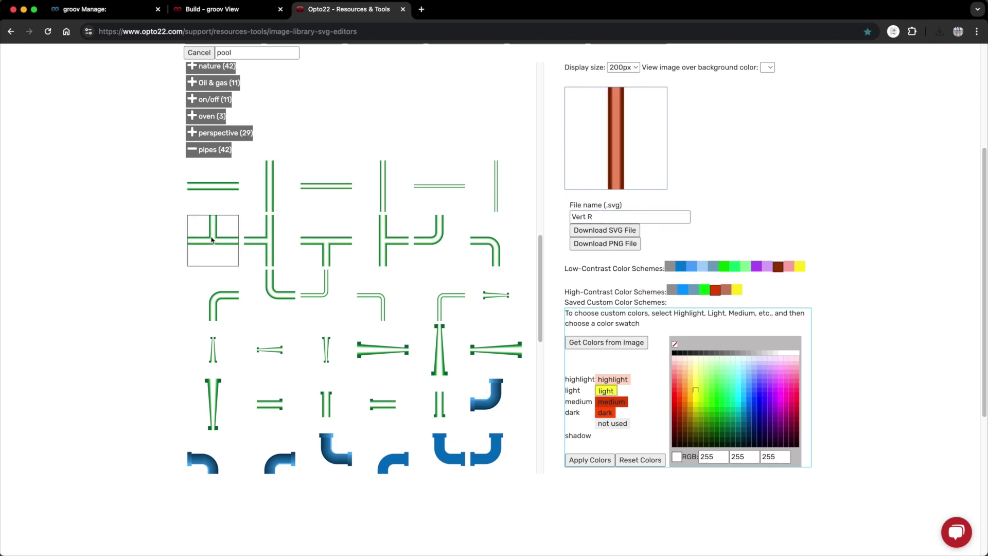
{"action": "type", "text": "T pipe R"}
{"action": "left_click", "coordinate": [591, 233]}
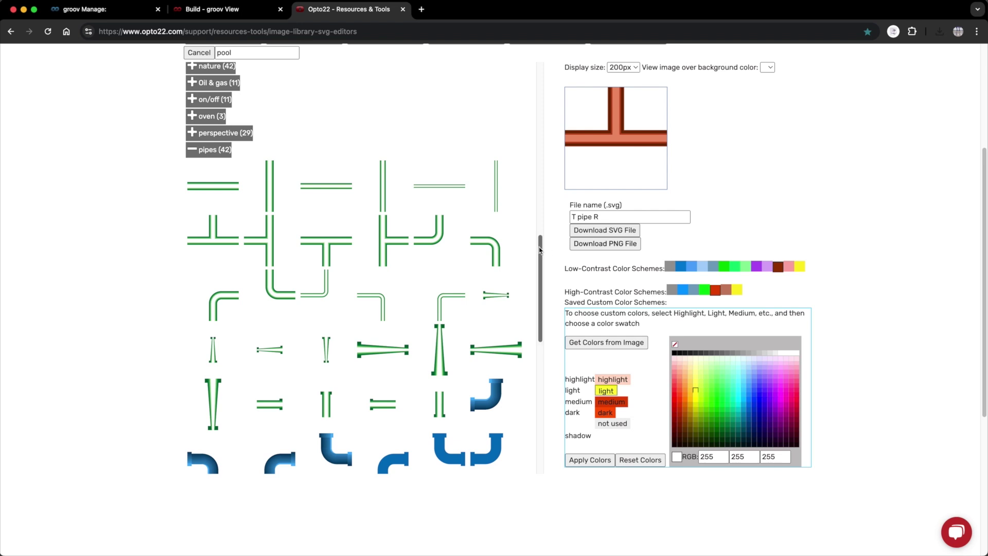
{"action": "left_click_drag", "start_coordinate": [540, 250], "coordinate": [546, 70]}
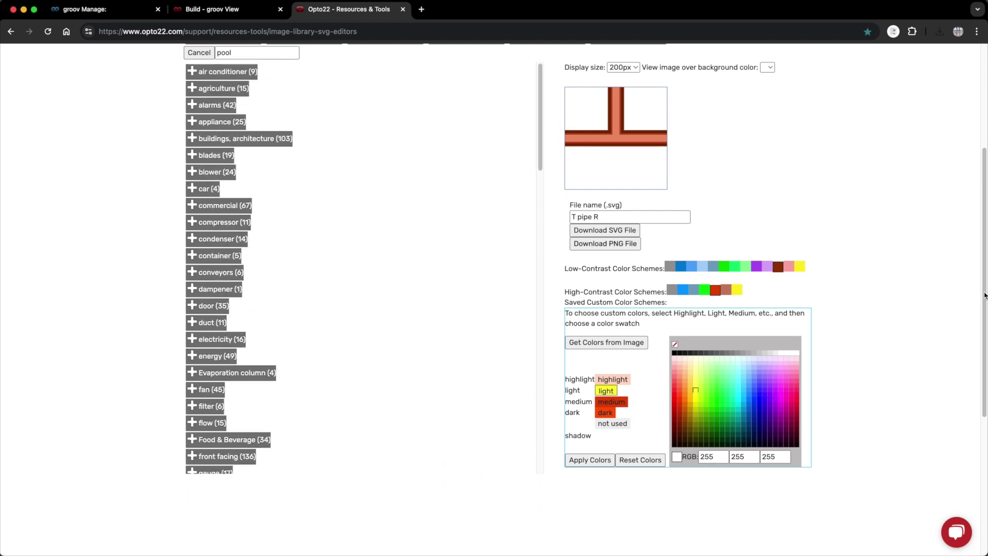
{"action": "scroll", "coordinate": [985, 290], "scroll_direction": "down", "scroll_amount": 1}
{"action": "left_click_drag", "start_coordinate": [985, 290], "coordinate": [971, 165]}
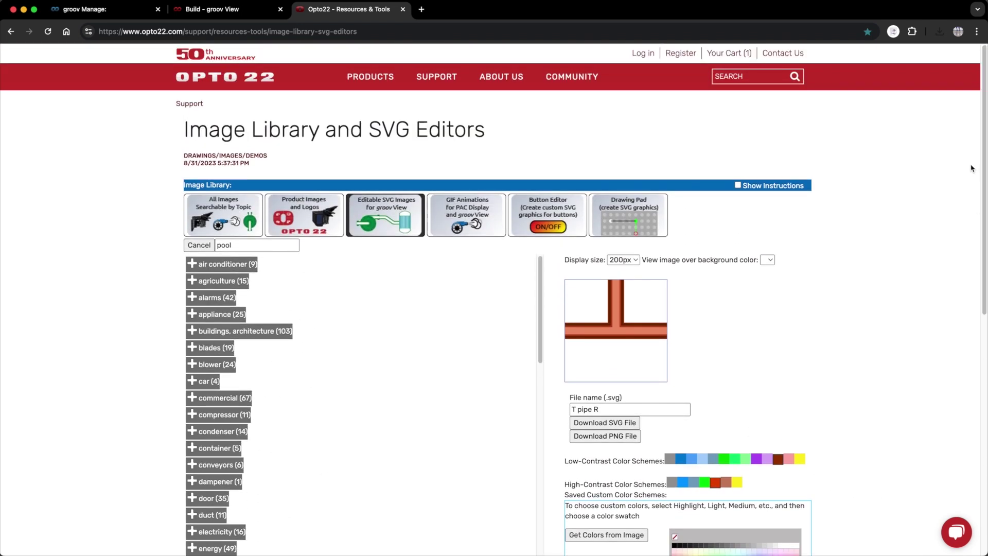
Save the stopped impeller pump_ccw_off.png from the GIF pumps category to the Desktop.
{"action": "left_click", "coordinate": [449, 218]}
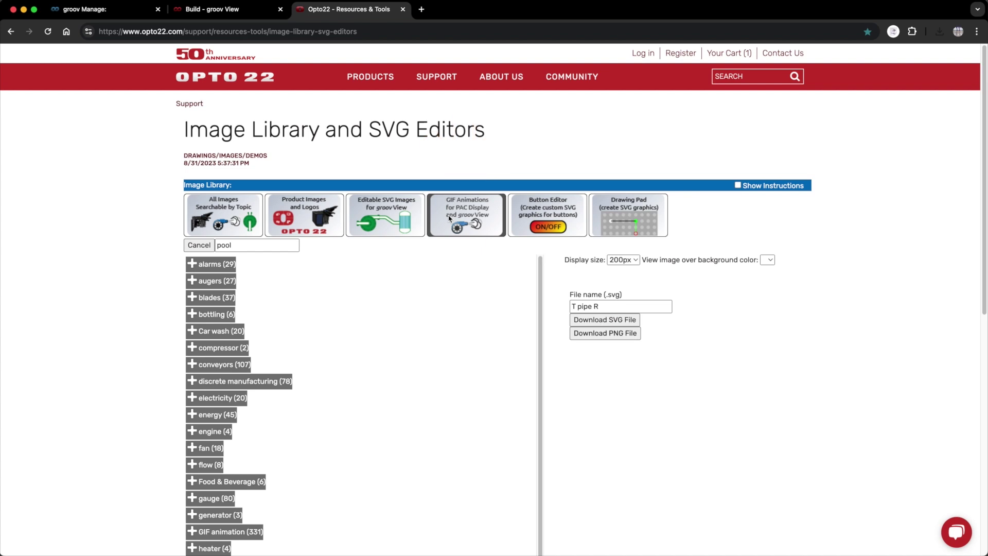
{"action": "left_click_drag", "start_coordinate": [540, 279], "coordinate": [531, 371]}
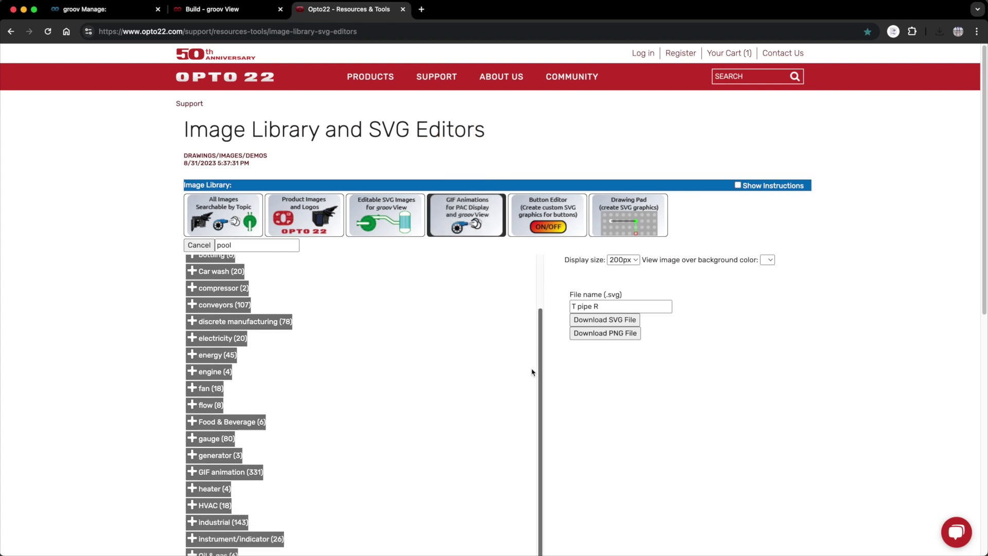
{"action": "scroll", "coordinate": [543, 371], "scroll_direction": "down", "scroll_amount": 2}
{"action": "scroll", "coordinate": [543, 373], "scroll_direction": "down", "scroll_amount": 2}
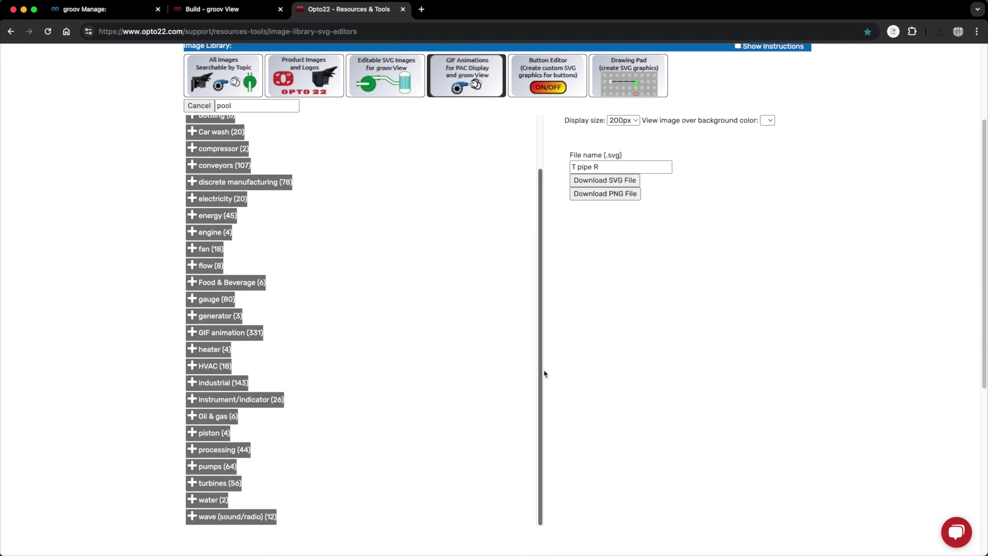
{"action": "left_click", "coordinate": [206, 473]}
{"action": "scroll", "coordinate": [511, 431], "scroll_direction": "down", "scroll_amount": 10}
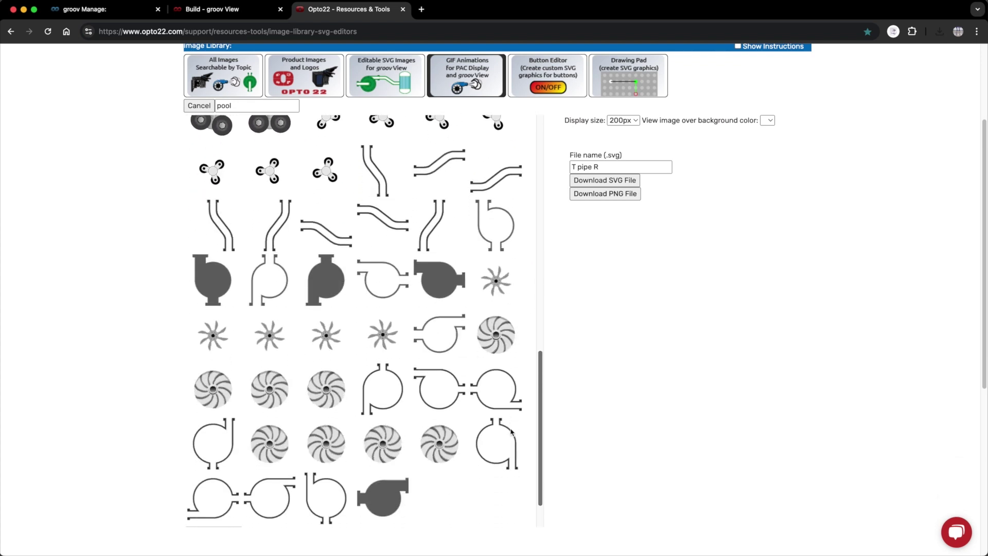
{"action": "left_click", "coordinate": [497, 340]}
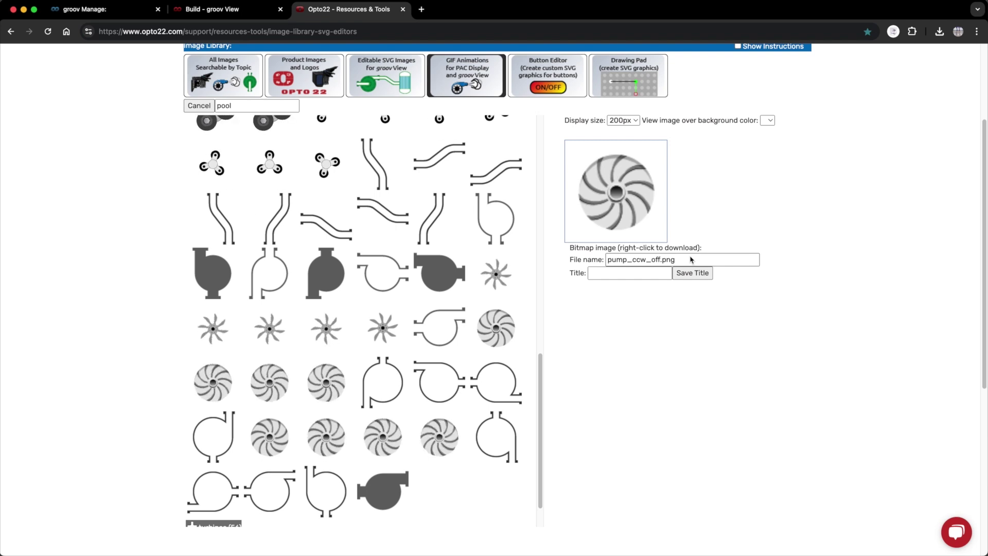
{"action": "right_click", "coordinate": [623, 215]}
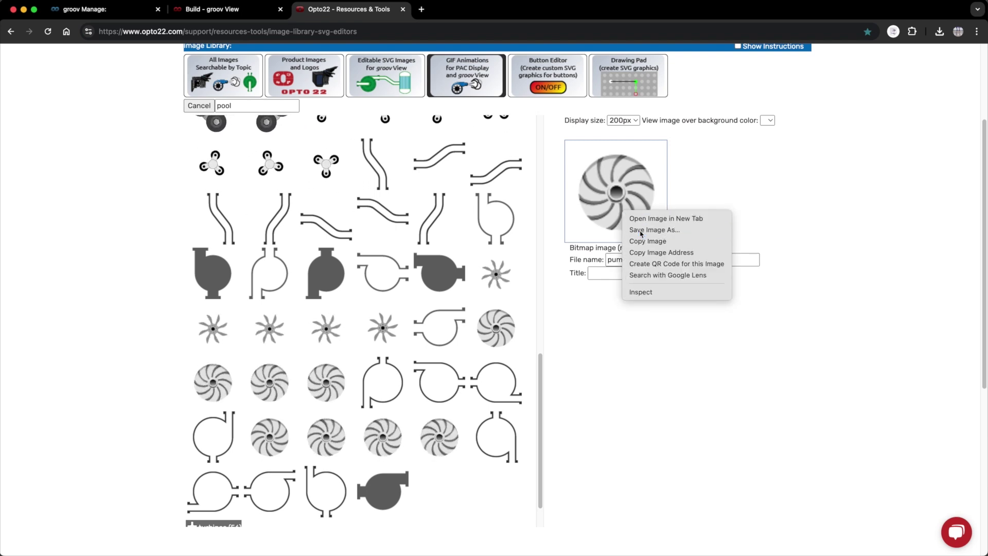
{"action": "left_click", "coordinate": [640, 230]}
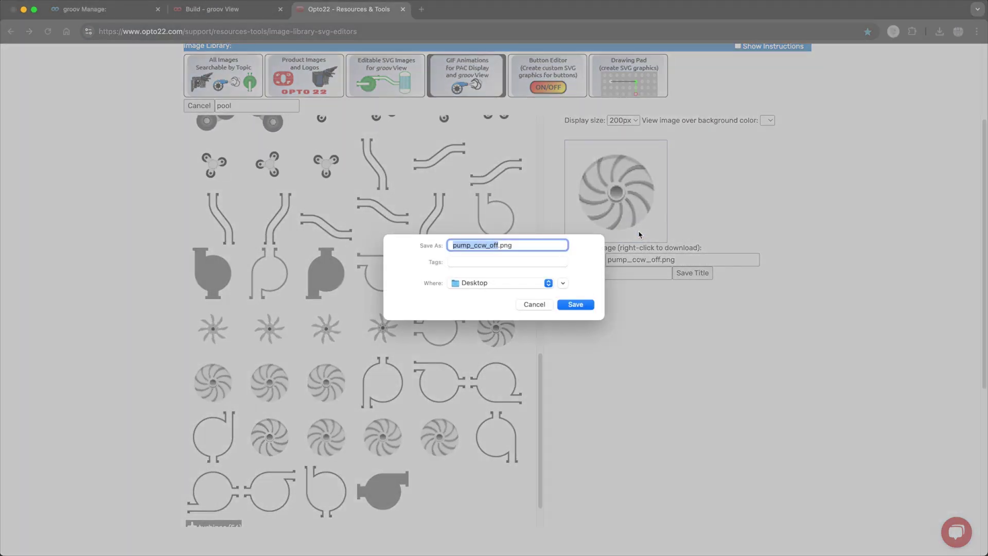
{"action": "left_click", "coordinate": [582, 309]}
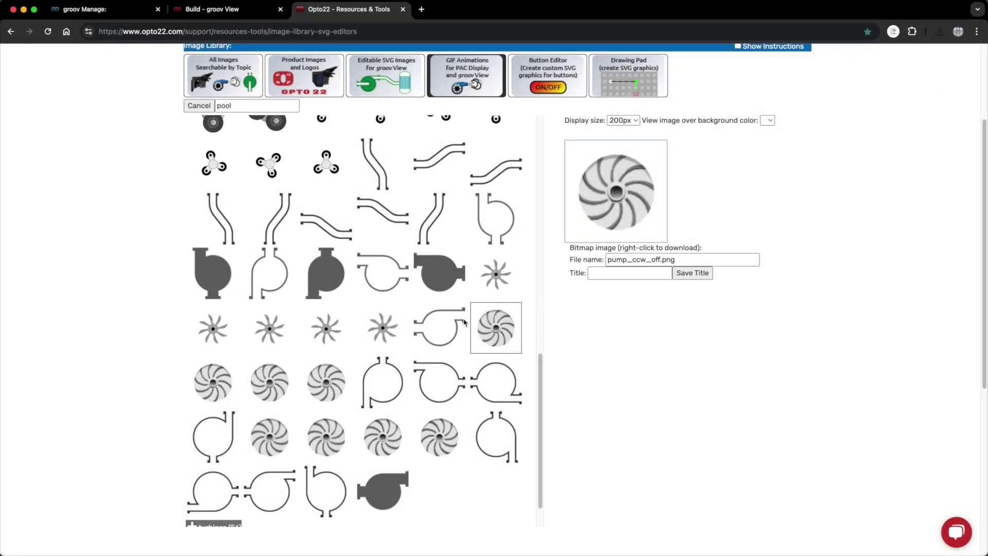
Save the animated impeller pump_ccw_on_002.gif to the Desktop.
{"action": "left_click", "coordinate": [230, 383]}
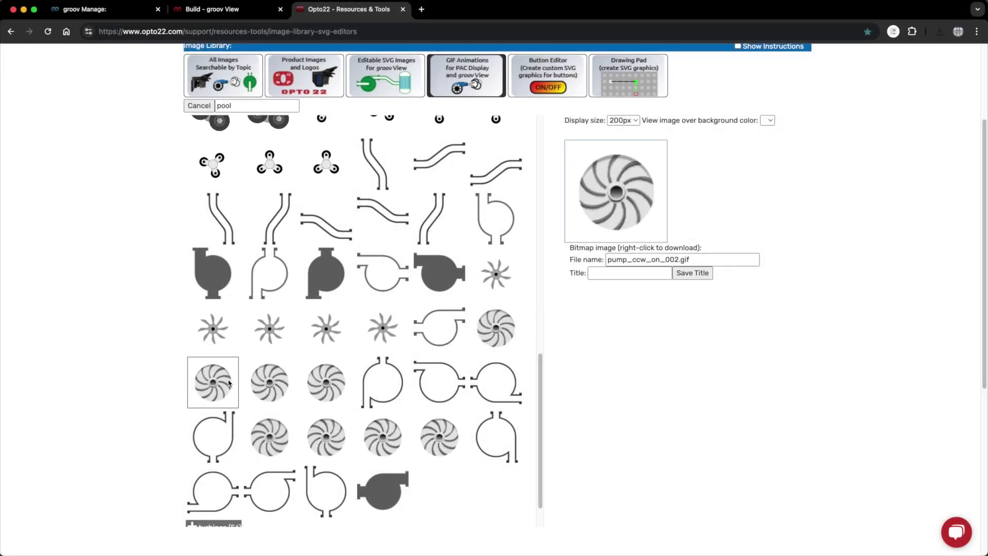
{"action": "right_click", "coordinate": [612, 211]}
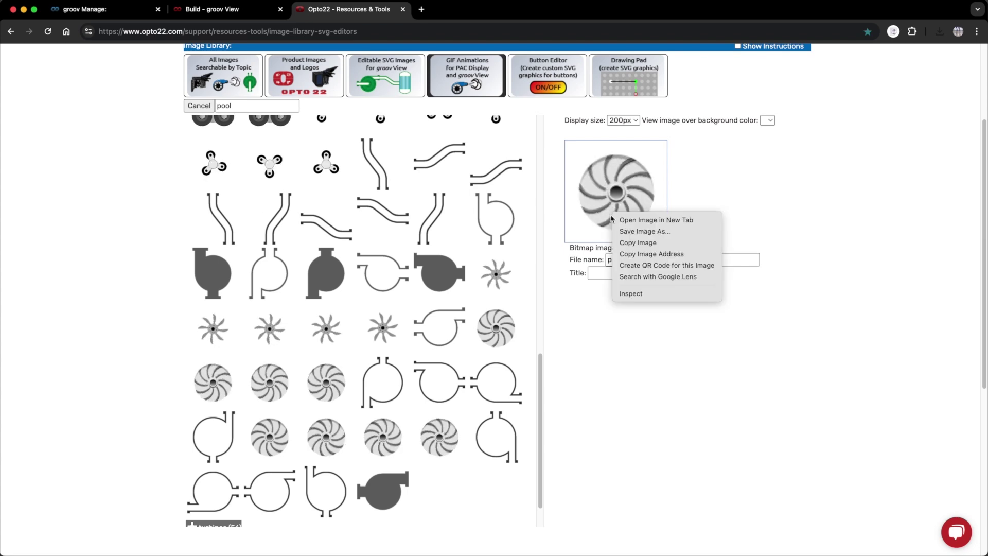
{"action": "left_click", "coordinate": [628, 232]}
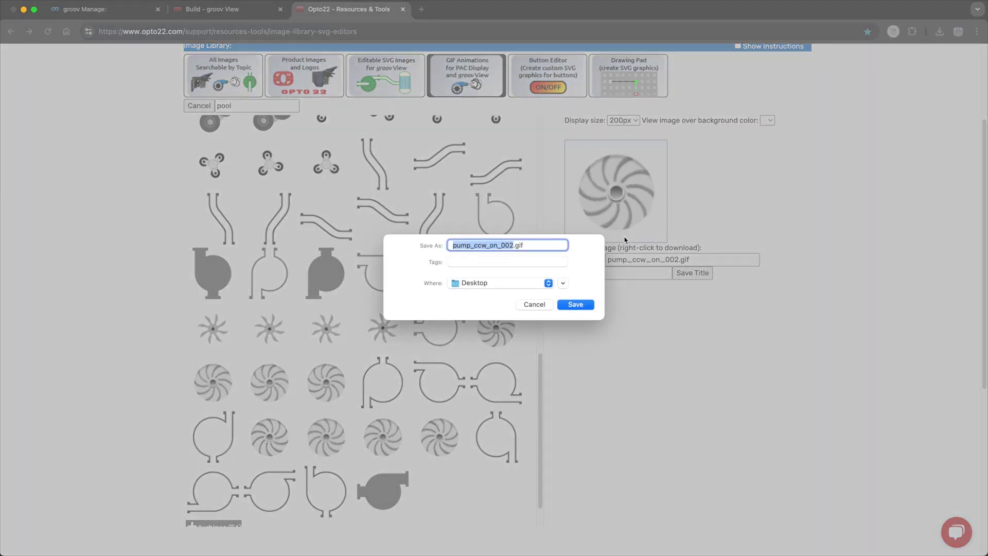
{"action": "left_click", "coordinate": [576, 304]}
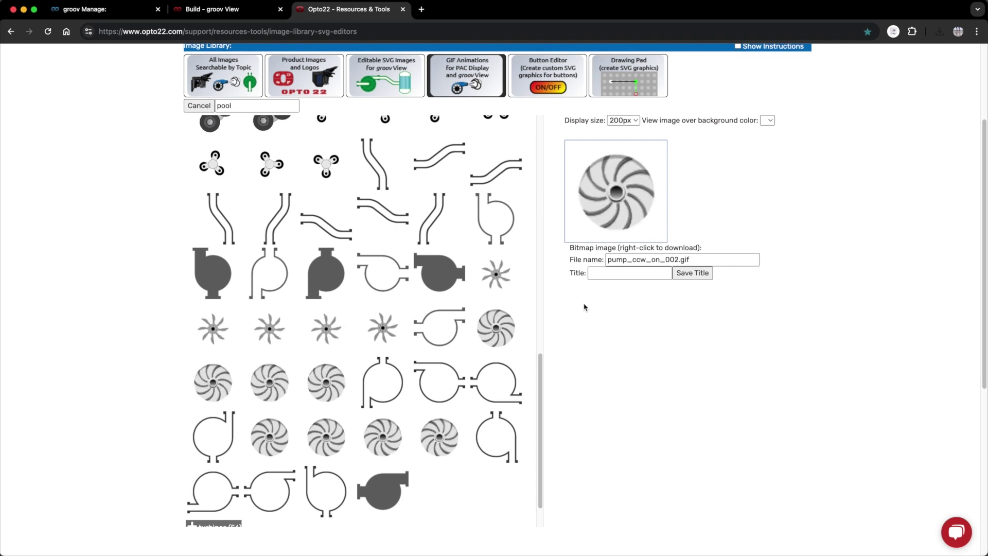
{"action": "left_click_drag", "start_coordinate": [542, 361], "coordinate": [541, 127]}
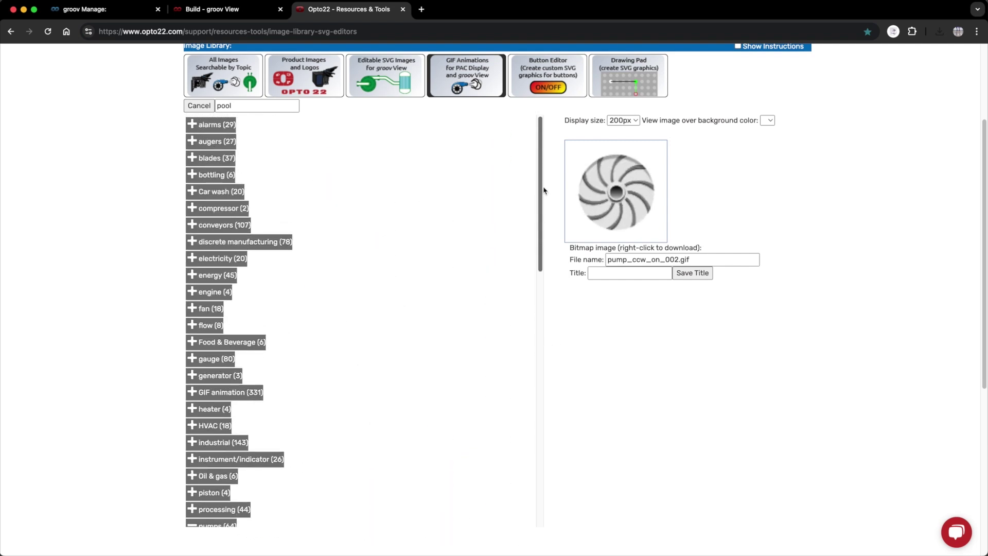
Load rockerswitch_left from the editable switch category and recolour it light green and dark red.
{"action": "left_click", "coordinate": [381, 89]}
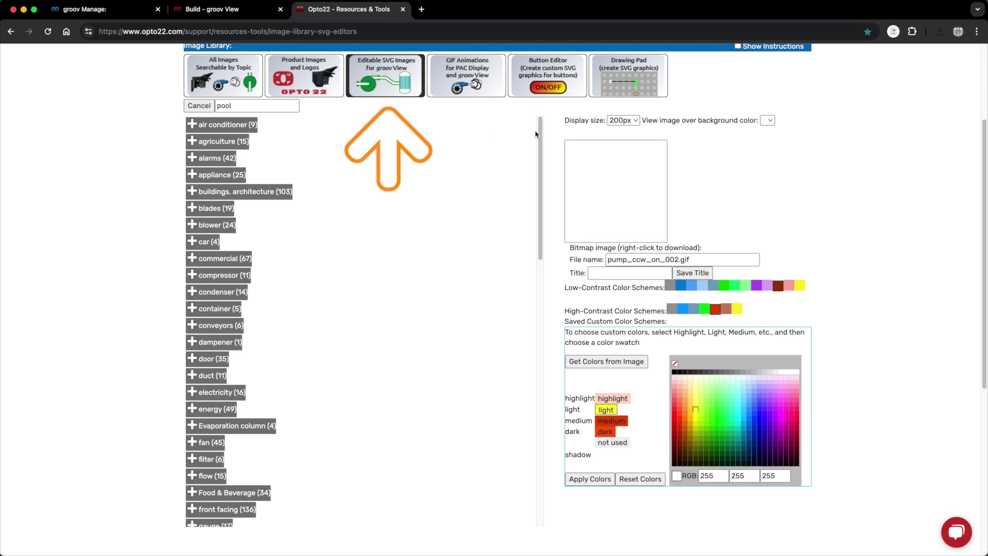
{"action": "left_click_drag", "start_coordinate": [540, 135], "coordinate": [511, 381]}
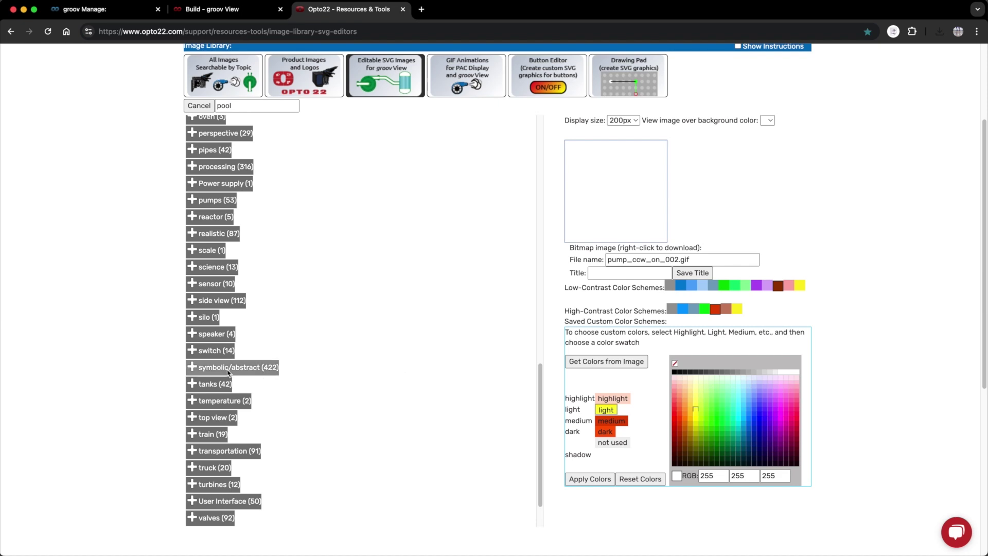
{"action": "left_click", "coordinate": [194, 353]}
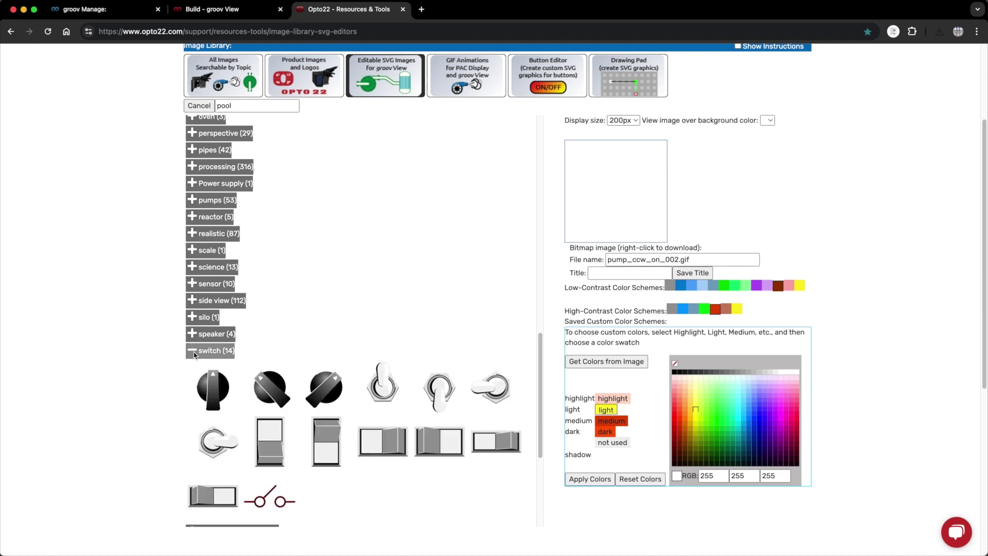
{"action": "left_click", "coordinate": [383, 440]}
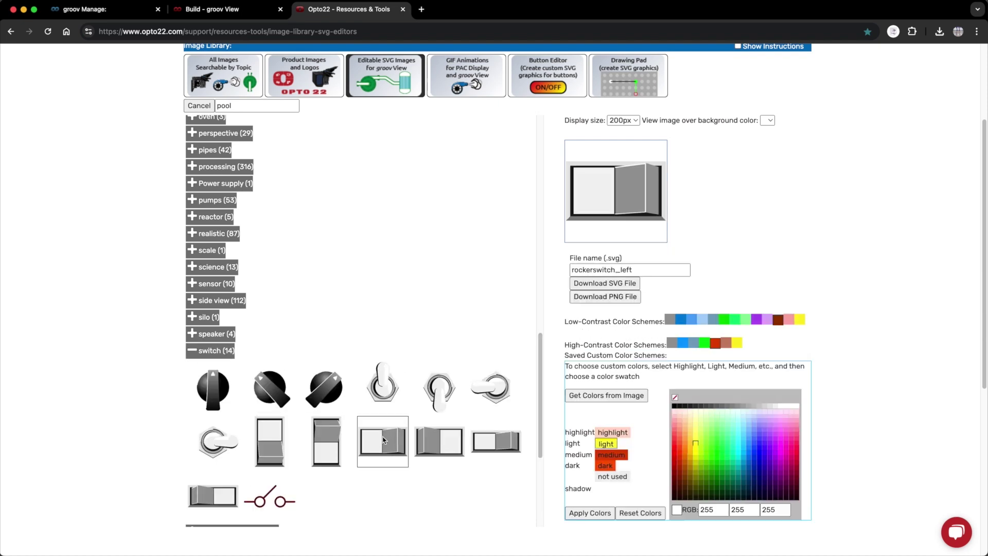
{"action": "left_click", "coordinate": [589, 396]}
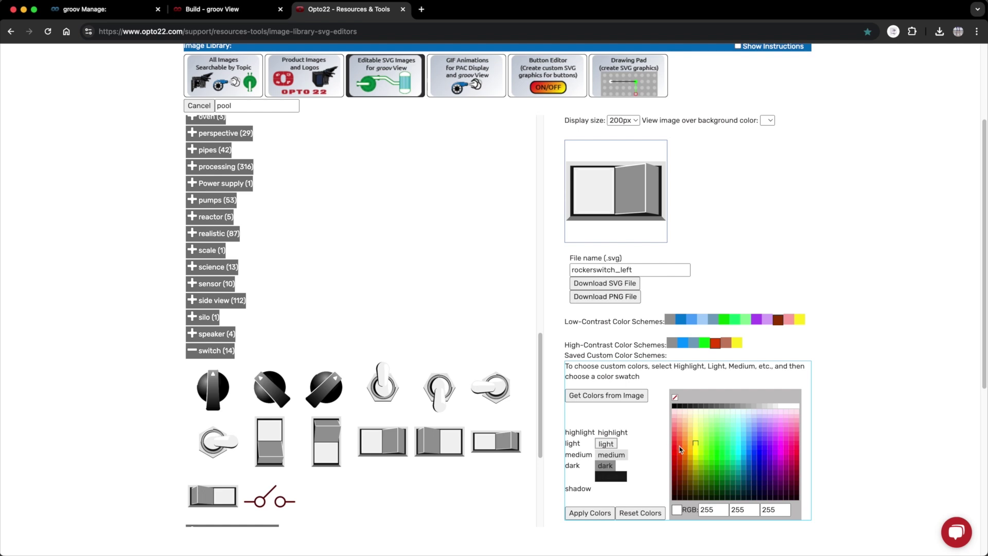
{"action": "left_click", "coordinate": [714, 445]}
{"action": "left_click", "coordinate": [605, 471]}
{"action": "left_click", "coordinate": [680, 487]}
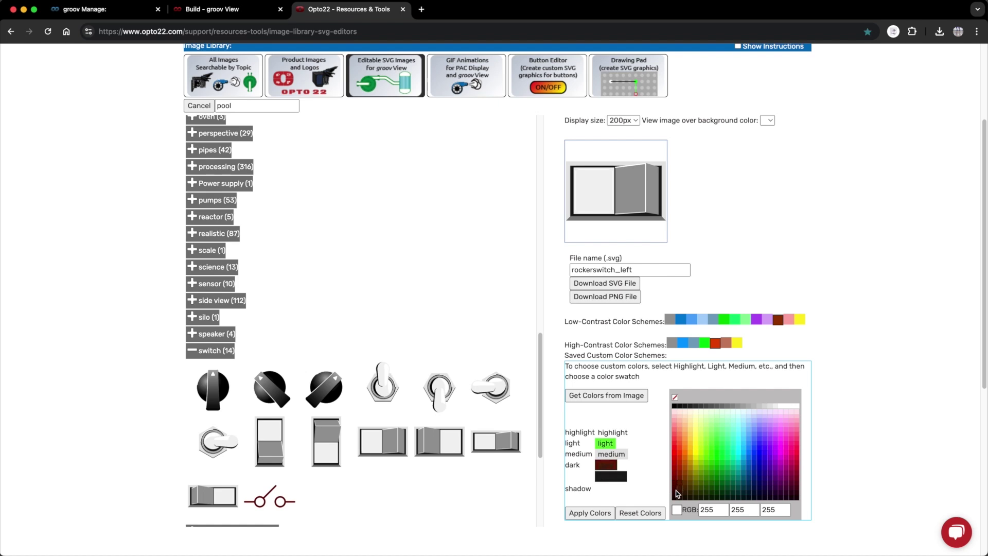
{"action": "left_click", "coordinate": [590, 515]}
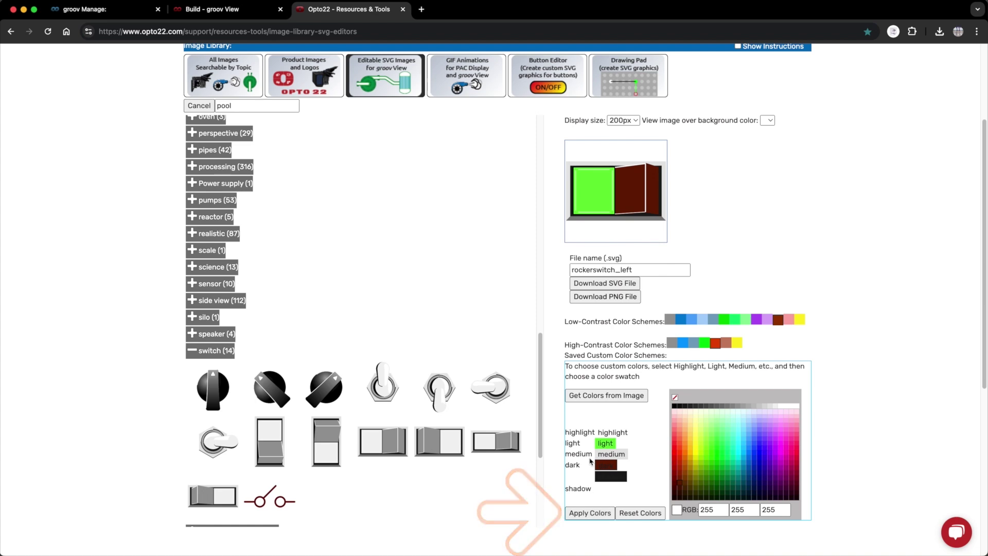
Rename the file to 'rocker on' and download it as an SVG.
{"action": "left_click_drag", "start_coordinate": [640, 271], "coordinate": [570, 273]}
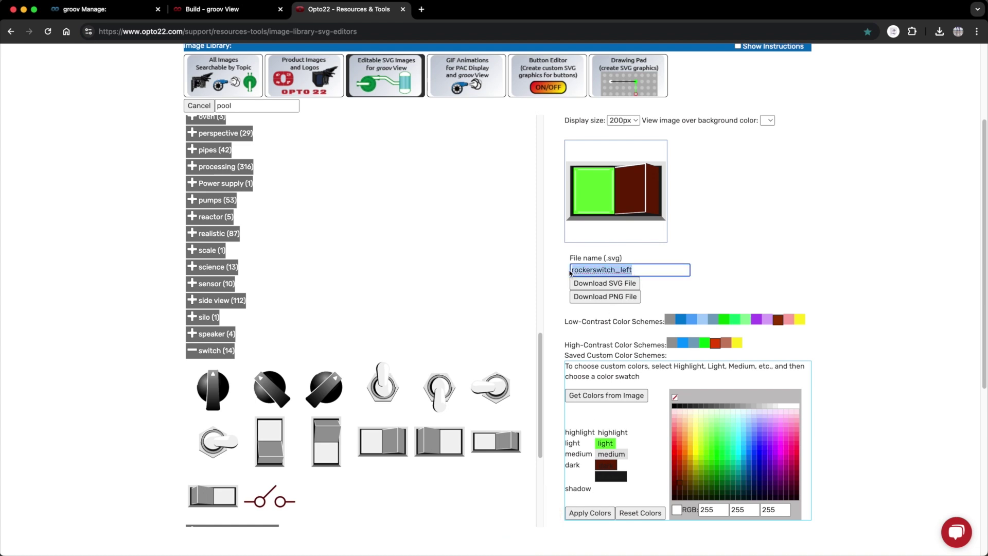
{"action": "type", "text": "rocker on"}
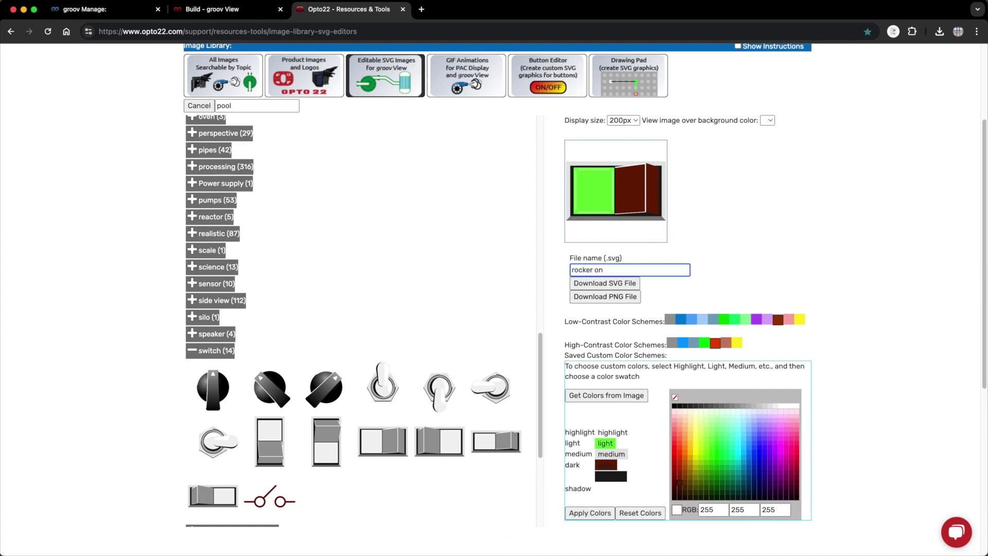
{"action": "left_click", "coordinate": [595, 287]}
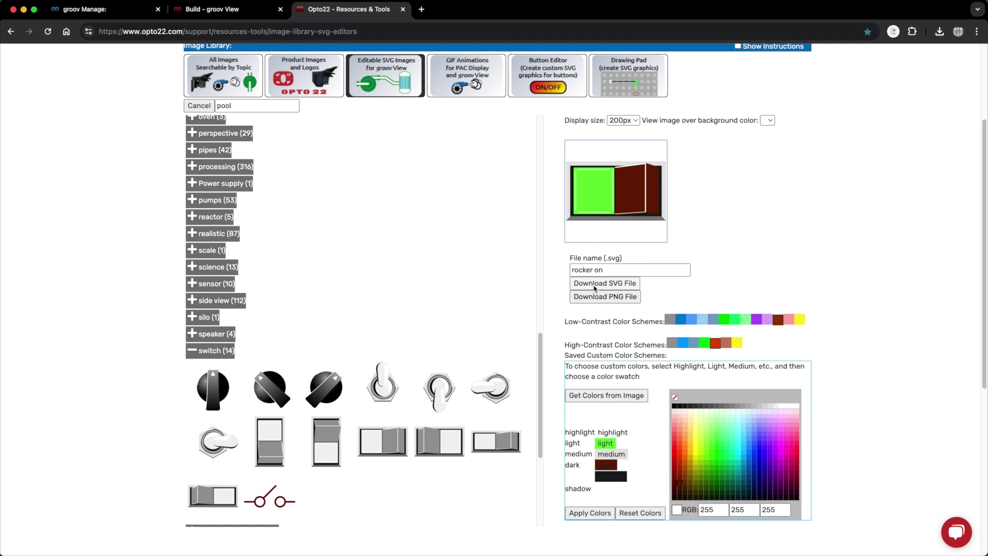
{"action": "left_click", "coordinate": [594, 287]}
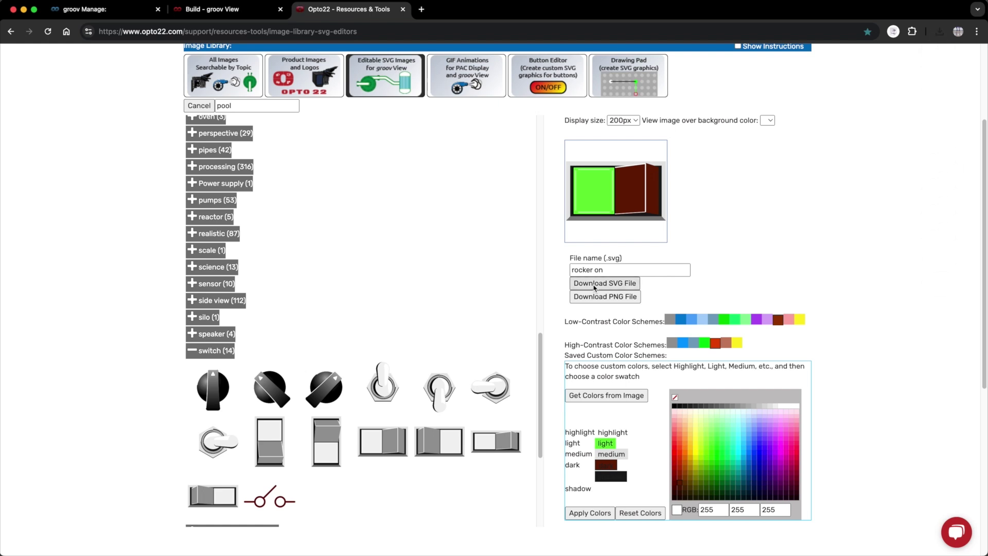
Load the right rocker switch and recolour it red and dark green.
{"action": "left_click", "coordinate": [437, 445]}
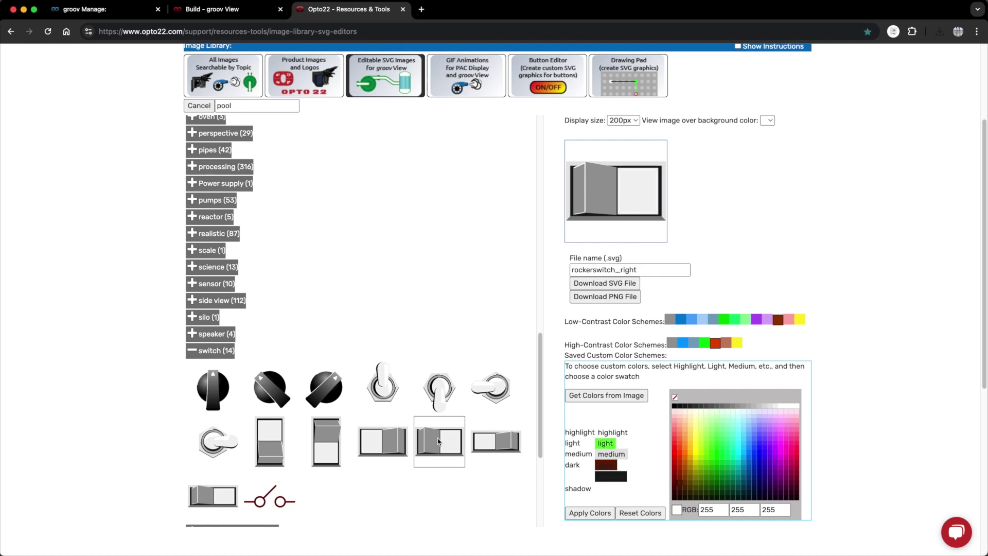
{"action": "left_click", "coordinate": [592, 396]}
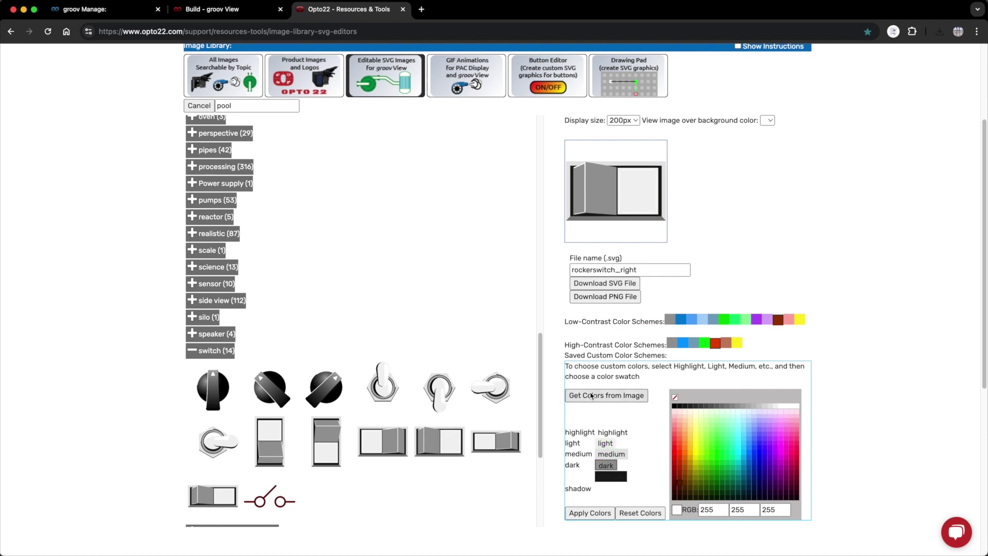
{"action": "left_click", "coordinate": [606, 444]}
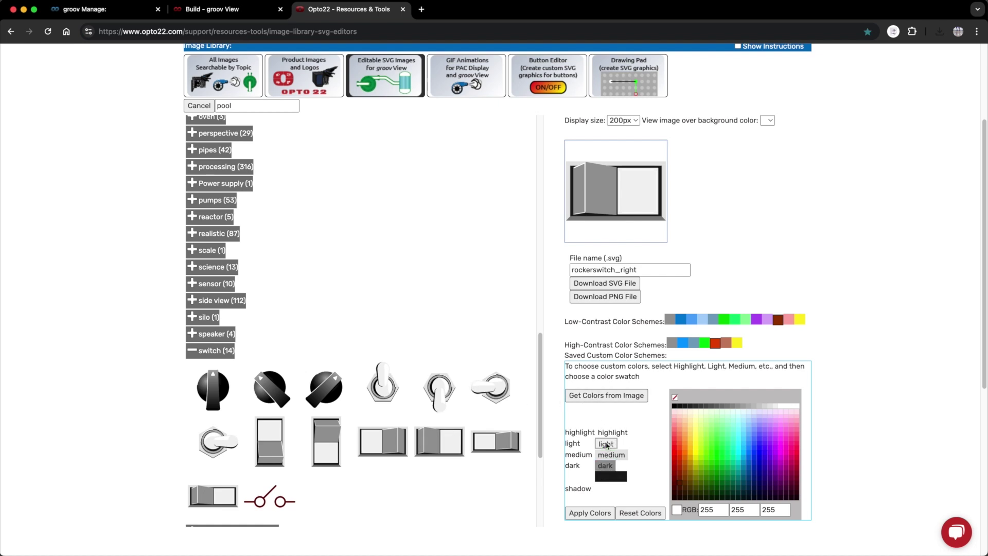
{"action": "left_click", "coordinate": [676, 442]}
{"action": "left_click", "coordinate": [611, 466]}
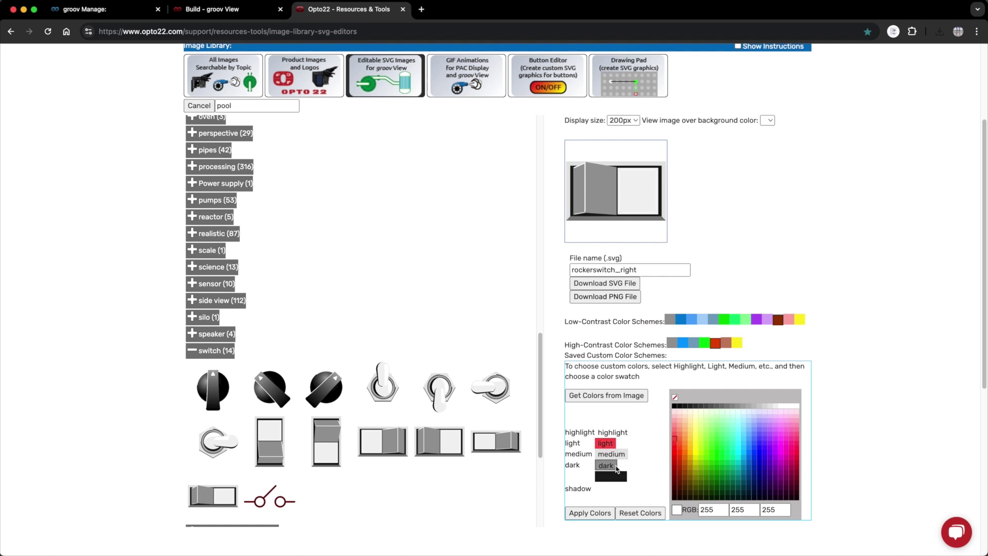
{"action": "left_click", "coordinate": [720, 492]}
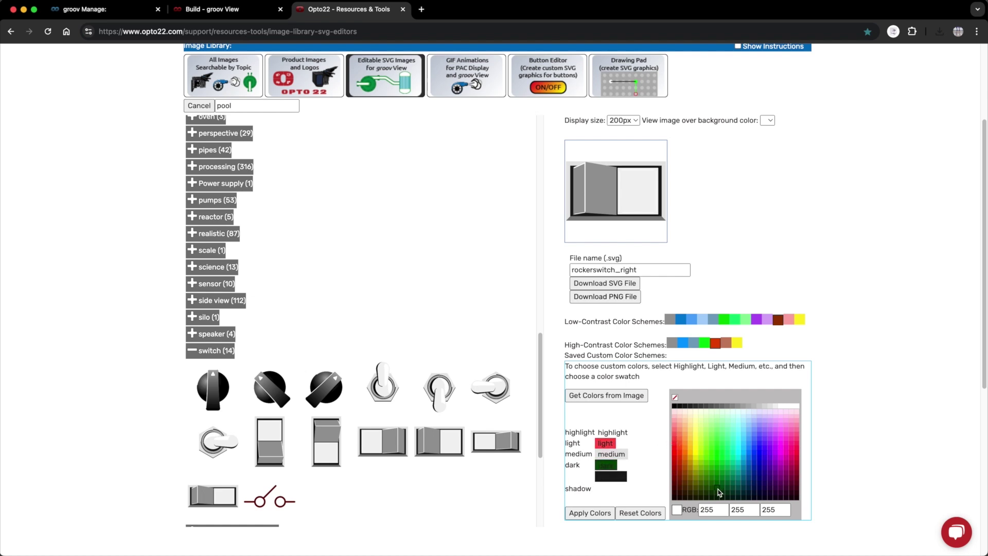
{"action": "left_click", "coordinate": [594, 517]}
Rename the file to 'rocker off' and download it as an SVG.
{"action": "left_click_drag", "start_coordinate": [685, 269], "coordinate": [570, 274]}
{"action": "type", "text": "rocker off"}
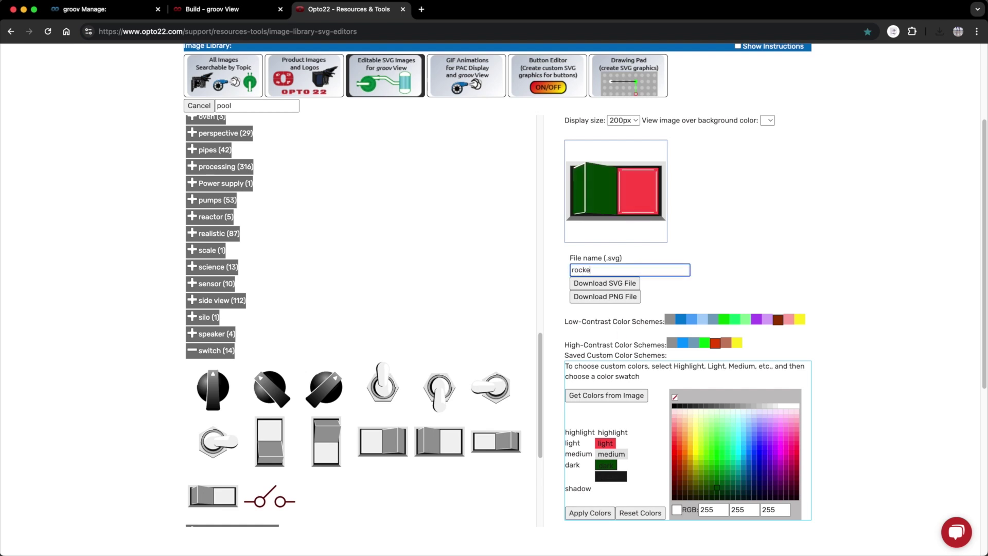
{"action": "left_click", "coordinate": [576, 285]}
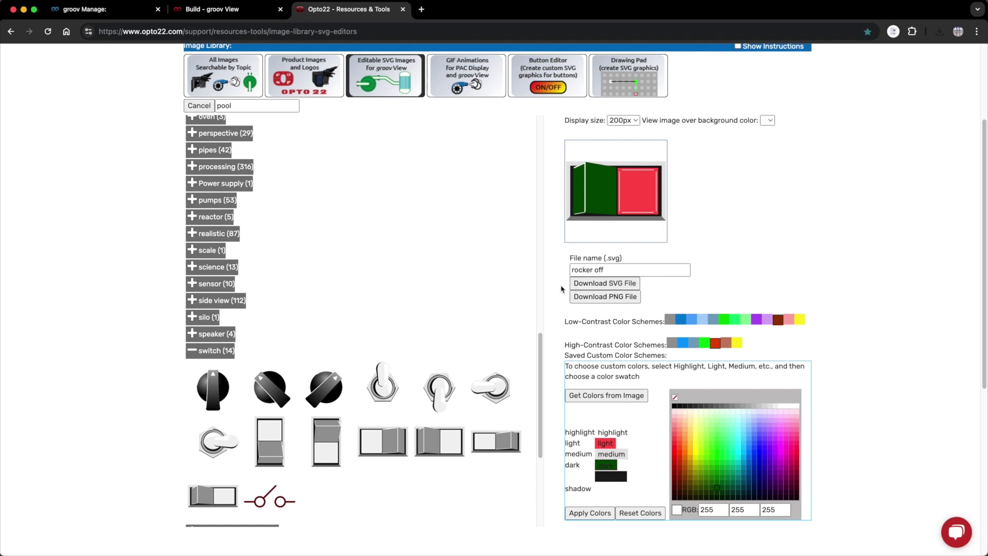
Download the second and third switch thumbnails as SVGs switch_hoa_hand and switch_hoa_auto.
{"action": "left_click", "coordinate": [273, 392]}
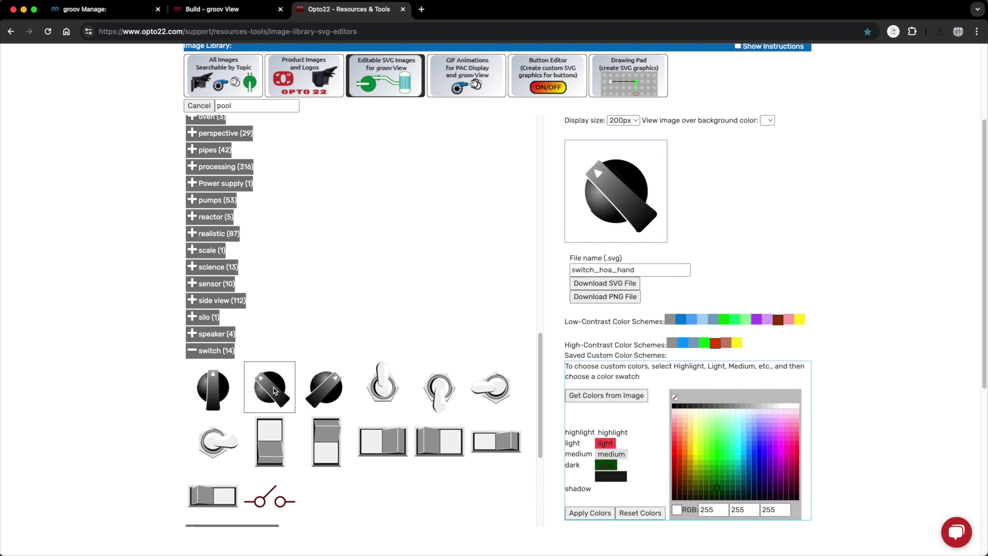
{"action": "left_click", "coordinate": [594, 287]}
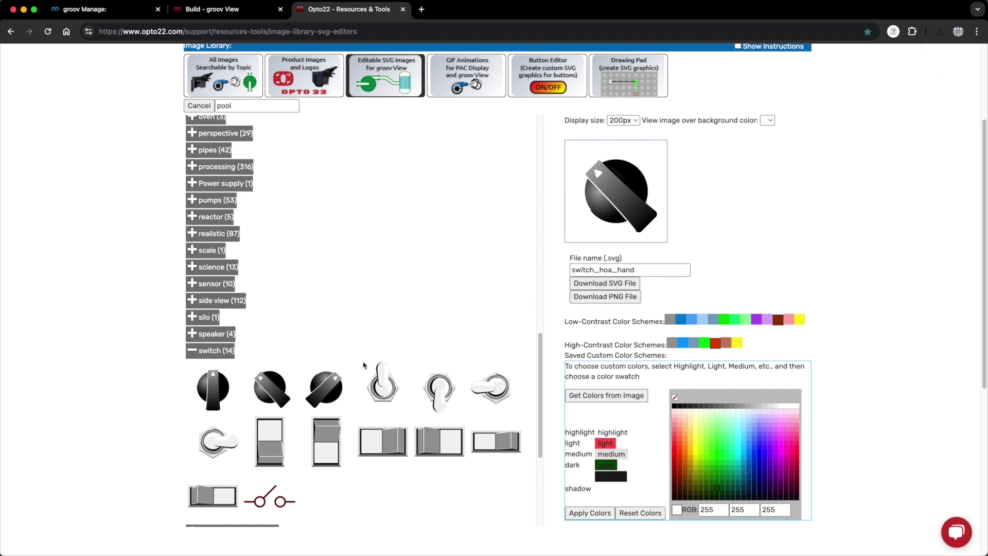
{"action": "left_click", "coordinate": [326, 389]}
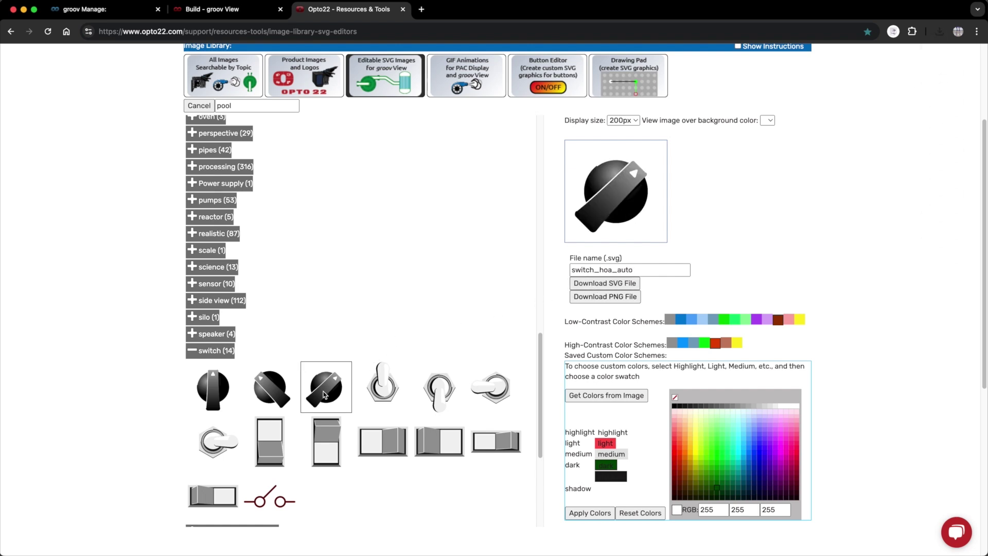
{"action": "left_click", "coordinate": [614, 284]}
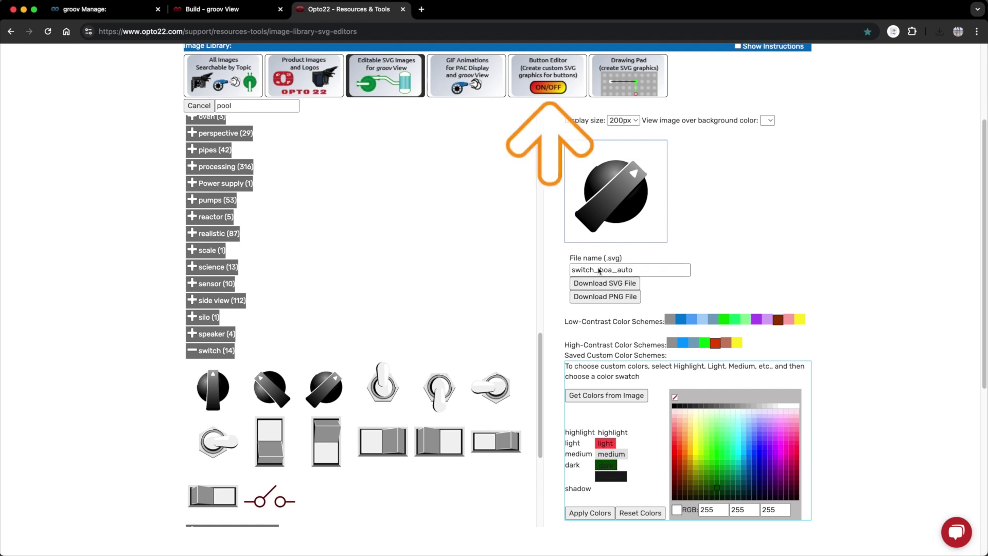
In the Button Editor, make a 1:1 ellipse button with a red fill.
{"action": "left_click", "coordinate": [554, 70]}
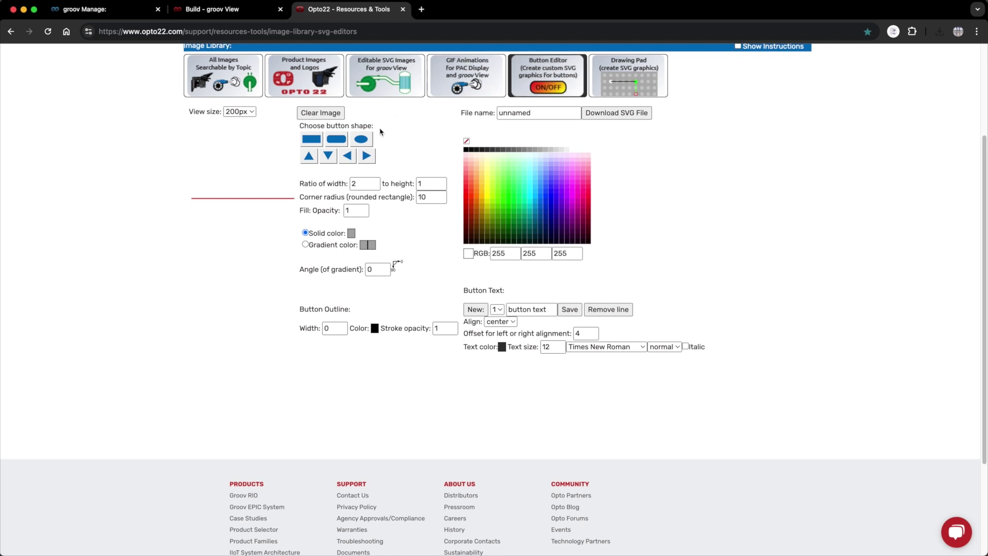
{"action": "left_click", "coordinate": [362, 144]}
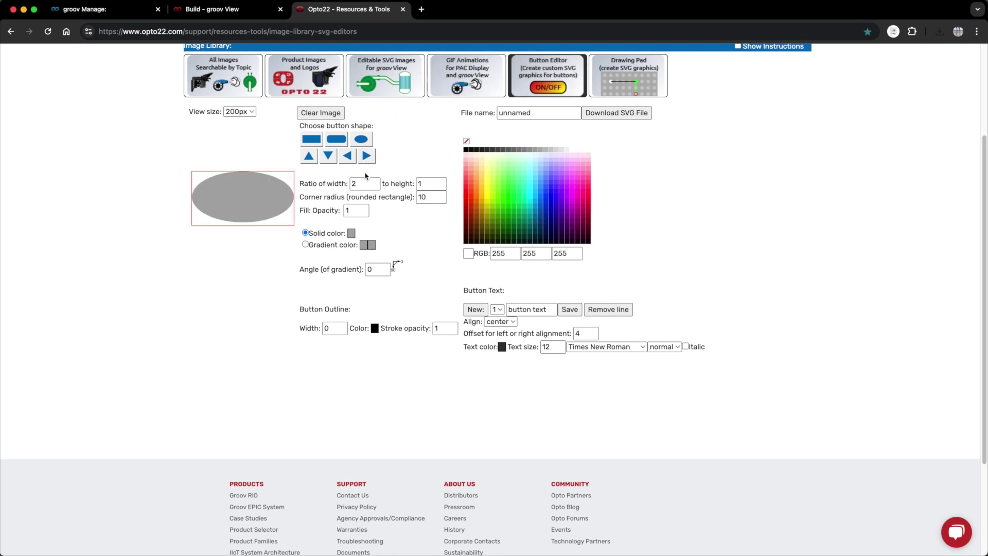
{"action": "left_click", "coordinate": [375, 187]}
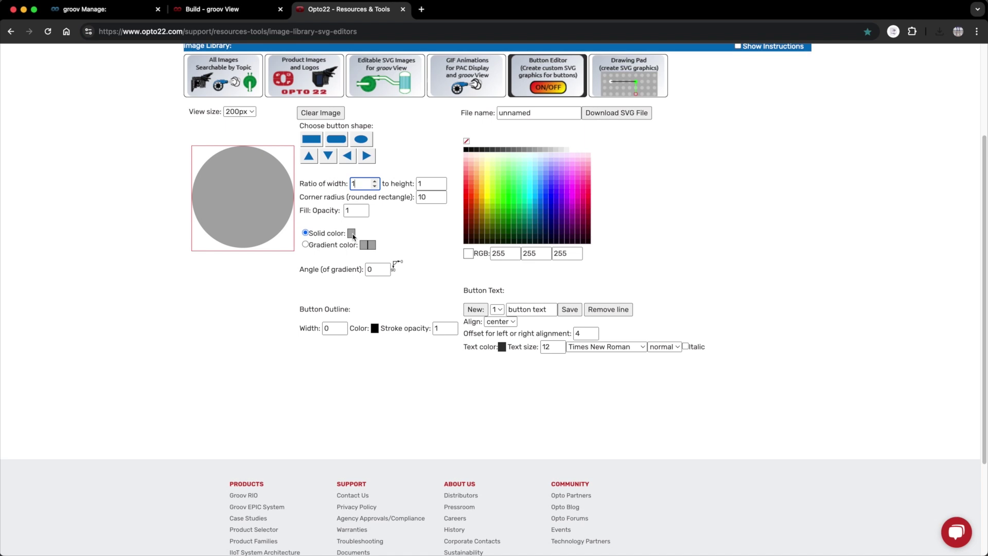
{"action": "left_click", "coordinate": [353, 235]}
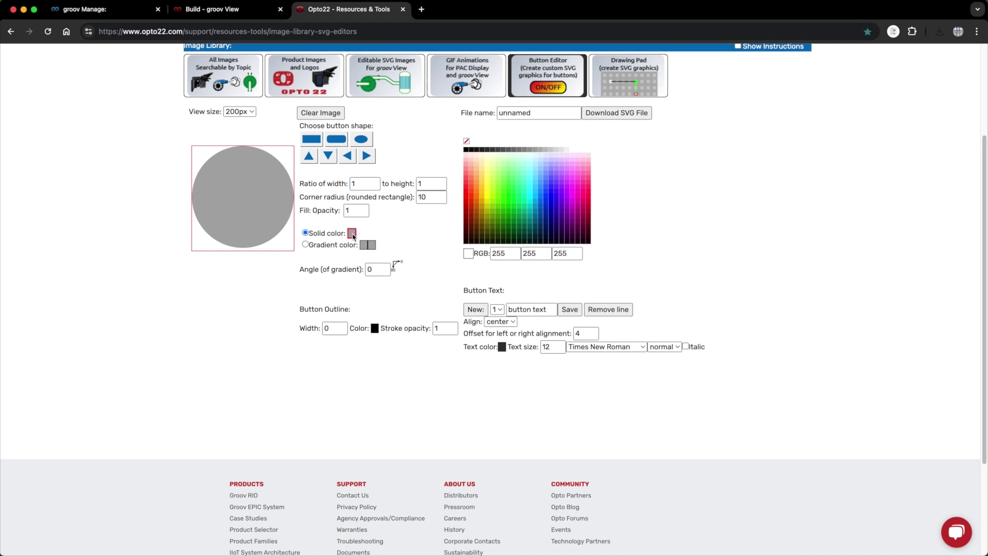
{"action": "left_click", "coordinate": [468, 196]}
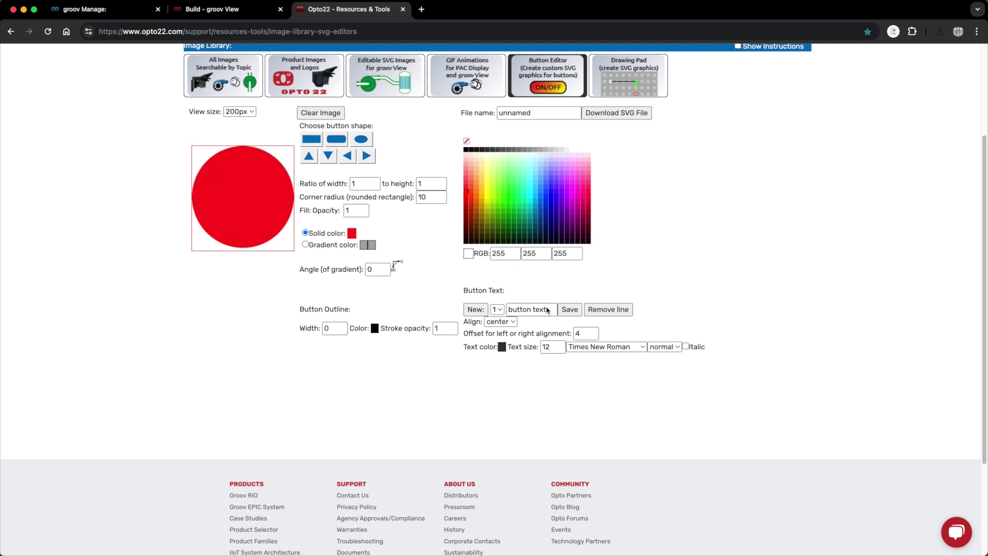
Label the button ON in Arial Black size 22 and download it as 'custom on'.
{"action": "left_click", "coordinate": [549, 311]}
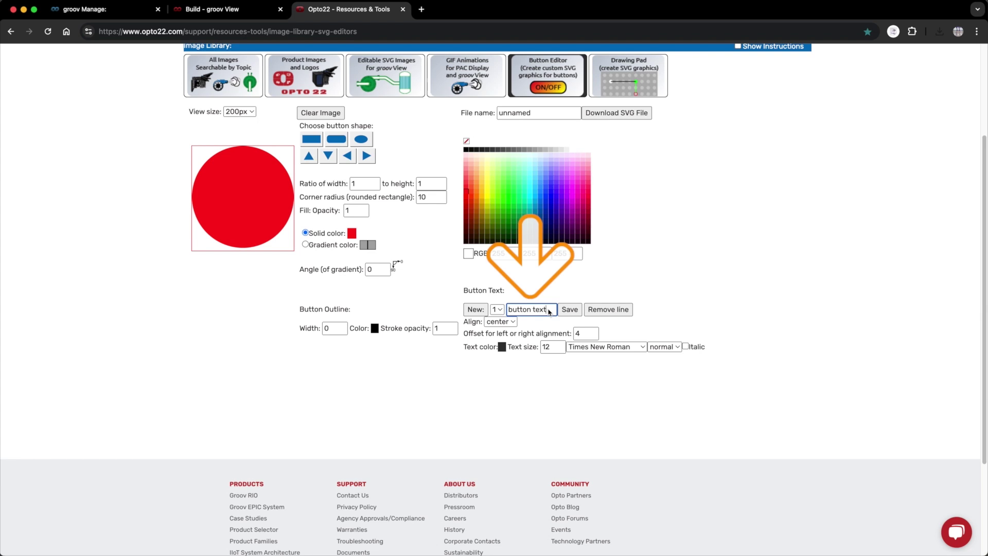
{"action": "left_click_drag", "start_coordinate": [549, 311], "coordinate": [518, 312]}
{"action": "type", "text": "ON"}
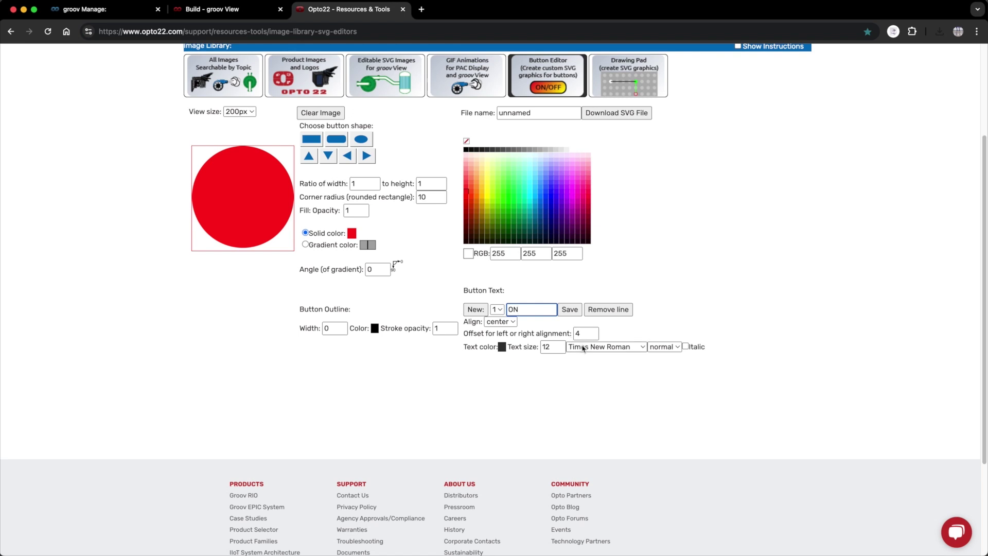
{"action": "left_click", "coordinate": [583, 347]}
{"action": "left_click", "coordinate": [598, 384]}
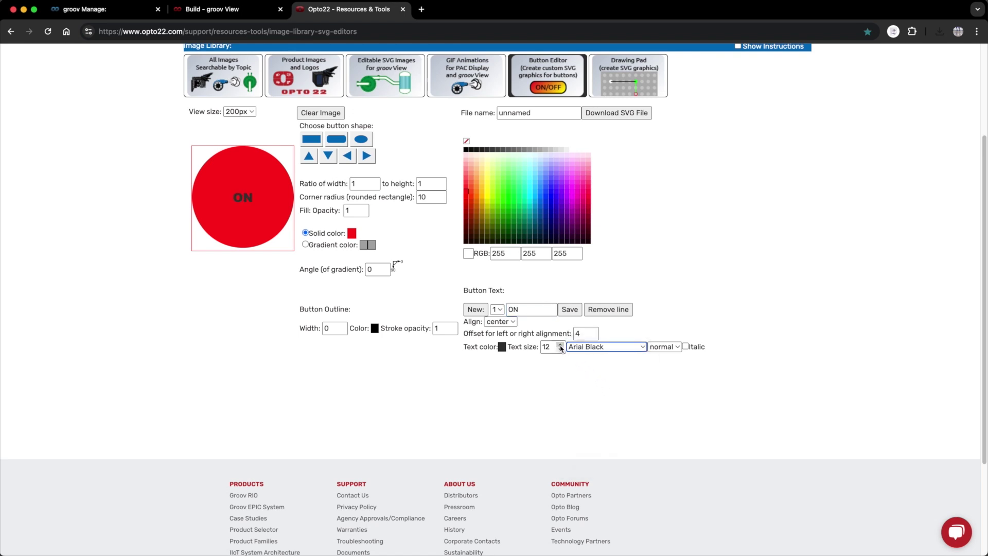
{"action": "left_click", "coordinate": [561, 345]}
{"action": "left_click", "coordinate": [560, 345]}
{"action": "left_click", "coordinate": [561, 345]}
{"action": "left_click", "coordinate": [561, 344]}
{"action": "left_click", "coordinate": [561, 345]}
{"action": "left_click", "coordinate": [561, 345]}
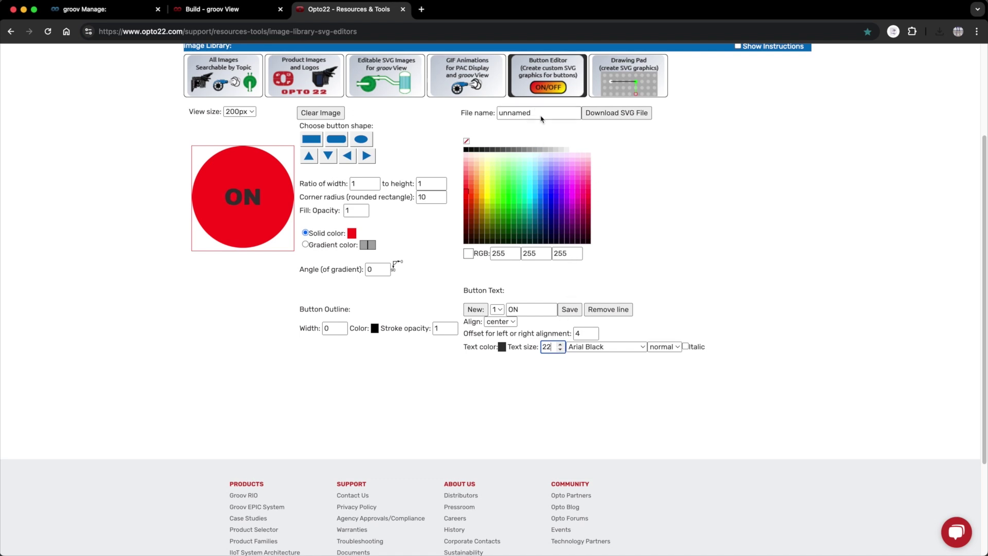
{"action": "left_click_drag", "start_coordinate": [541, 114], "coordinate": [498, 115]}
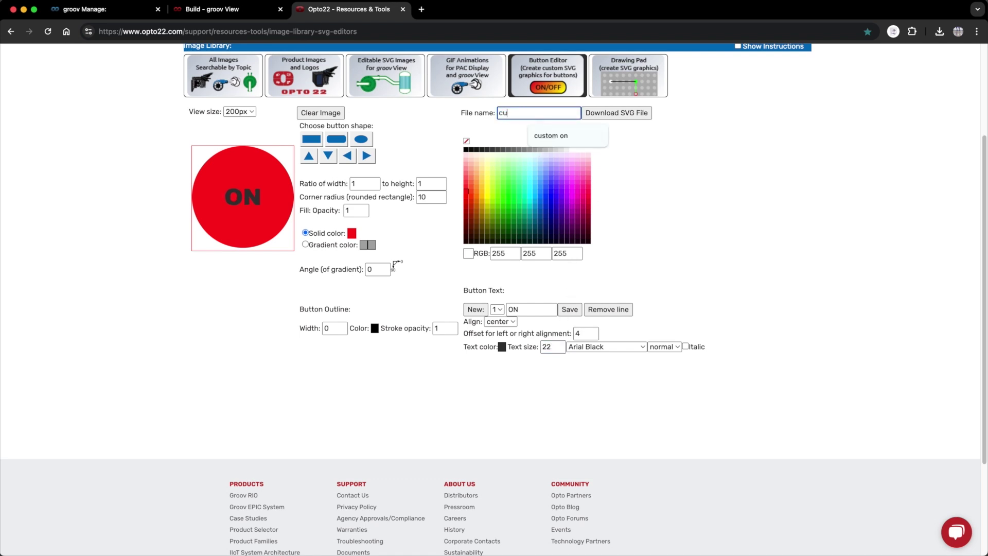
{"action": "type", "text": "n"}
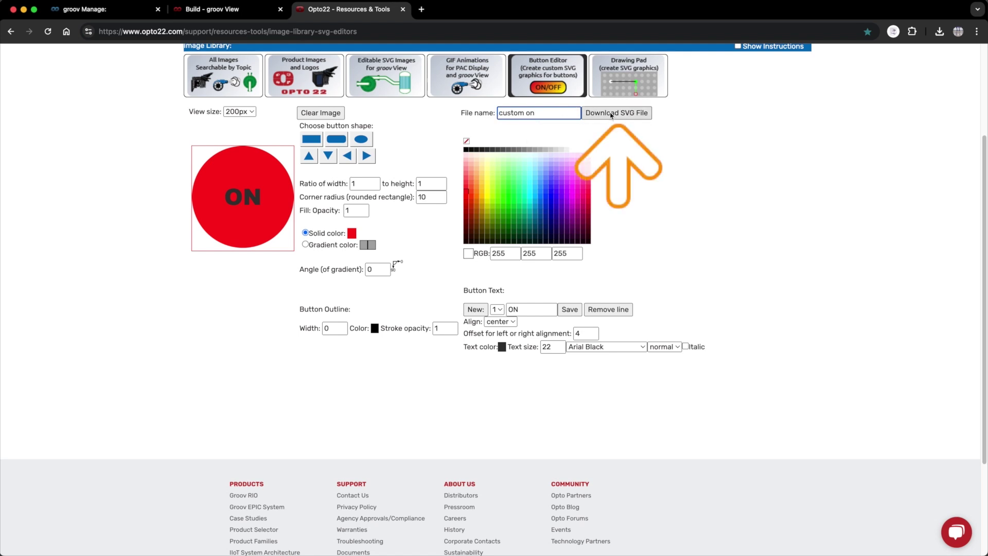
{"action": "left_click", "coordinate": [611, 114]}
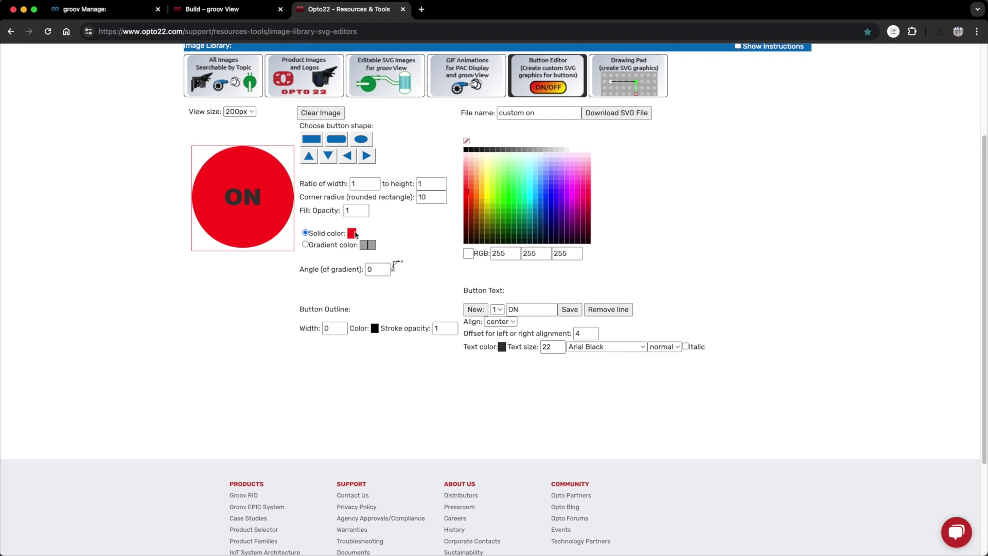
Change the fill to light blue, relabel it OFF, and download as 'custom off'.
{"action": "left_click", "coordinate": [536, 199]}
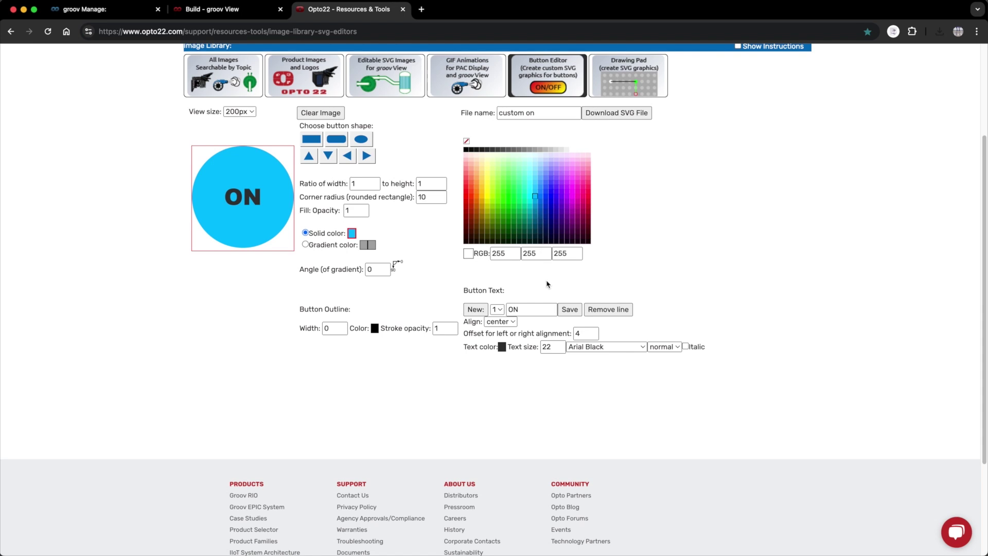
{"action": "key", "text": "BackSpace"}
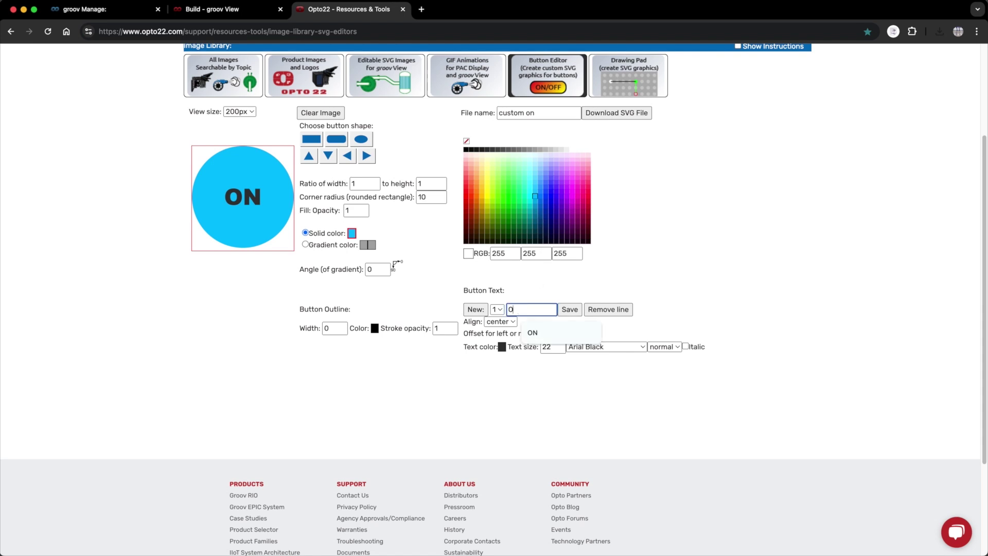
{"action": "type", "text": "FF"}
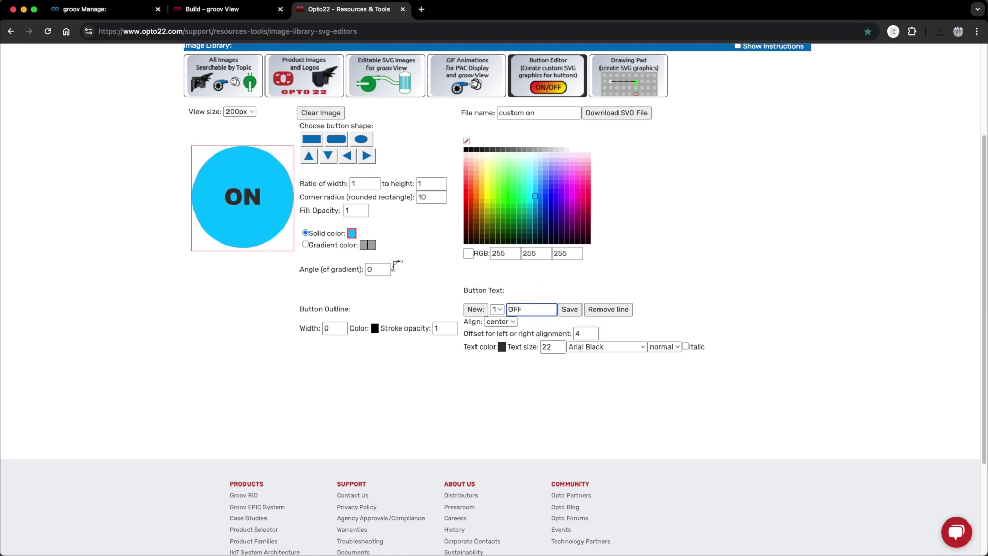
{"action": "left_click", "coordinate": [569, 309]}
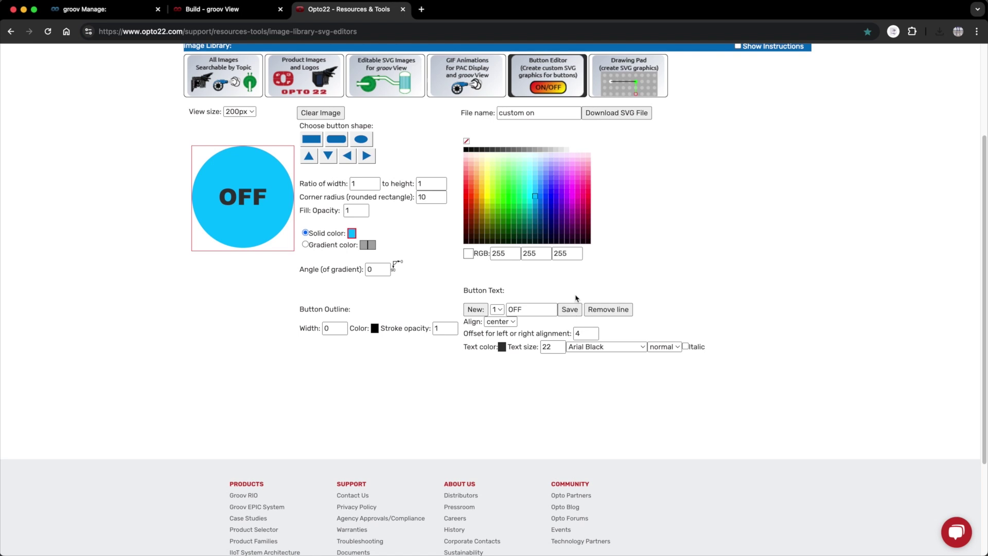
{"action": "left_click", "coordinate": [553, 113]}
{"action": "key", "text": "BackSpace"}
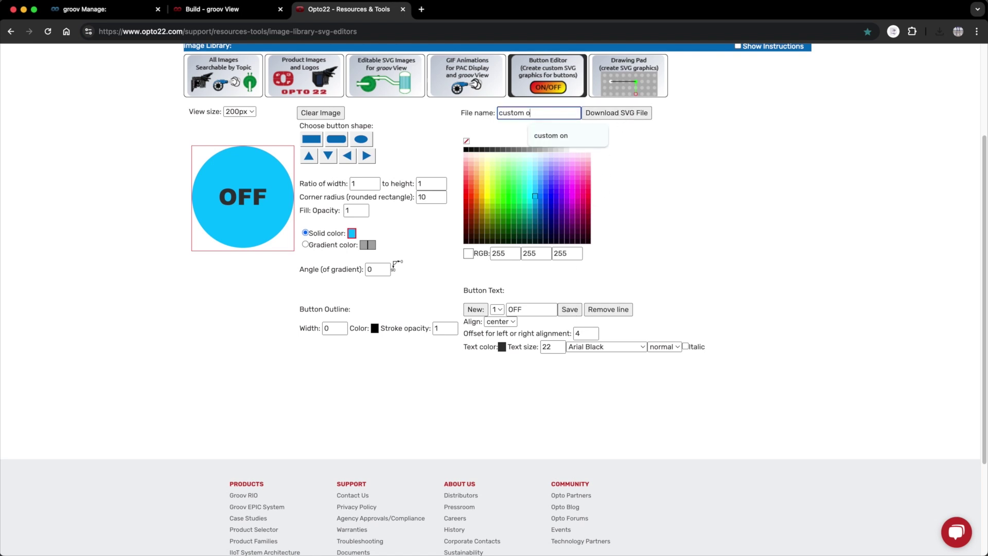
{"action": "type", "text": "ff"}
{"action": "left_click", "coordinate": [612, 116]}
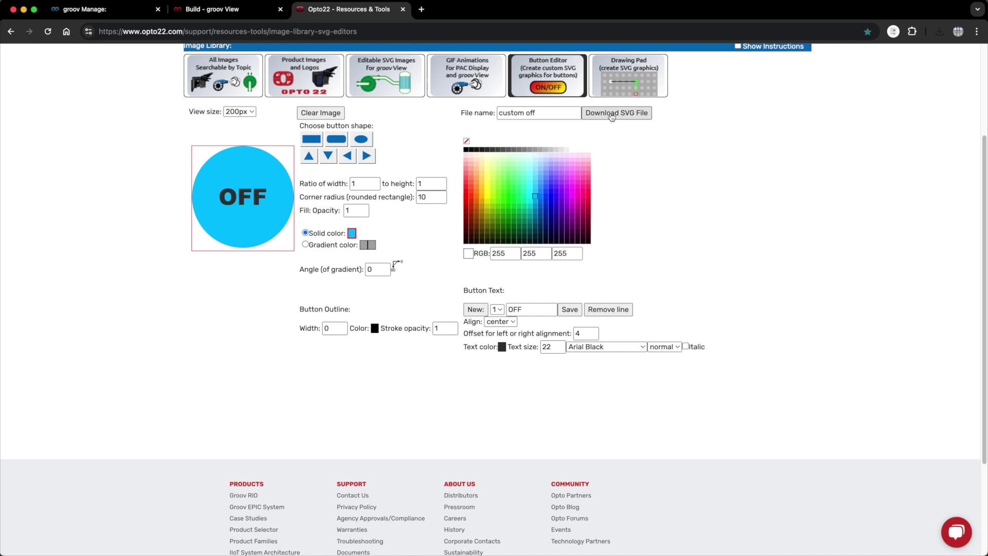
Preview wave_left_black_full.gif in the GIF animations' wave category.
{"action": "scroll", "coordinate": [515, 111], "scroll_direction": "up", "scroll_amount": 2}
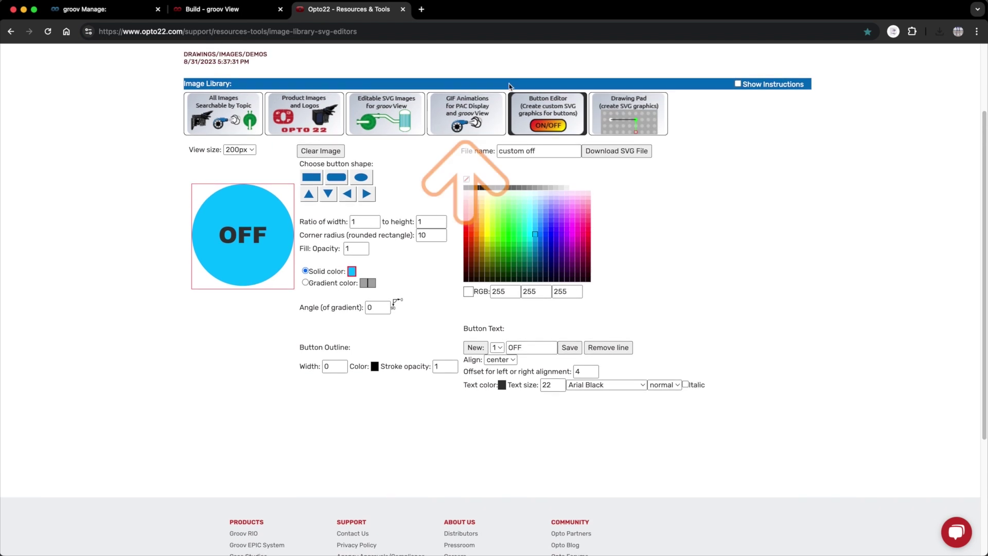
{"action": "left_click", "coordinate": [471, 107]}
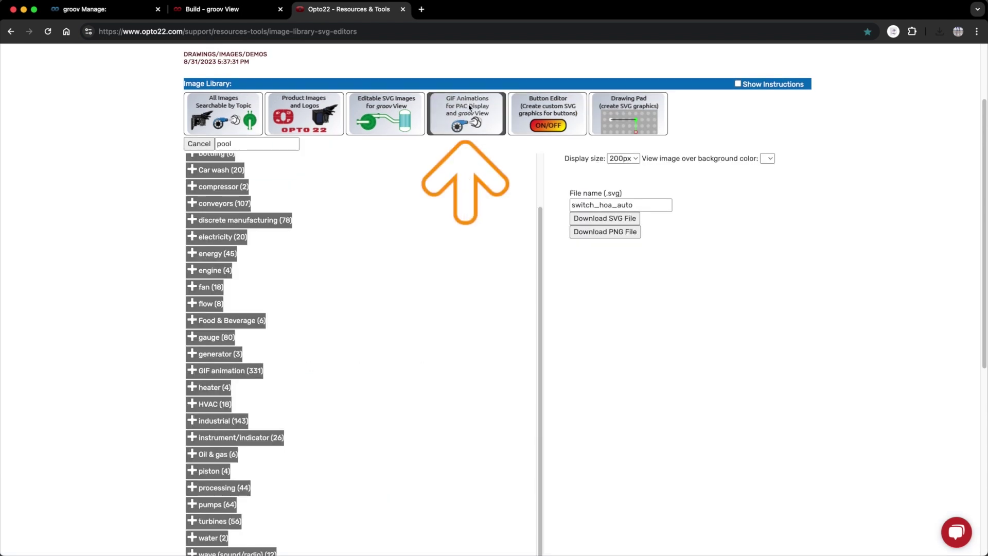
{"action": "scroll", "coordinate": [543, 242], "scroll_direction": "down", "scroll_amount": 5}
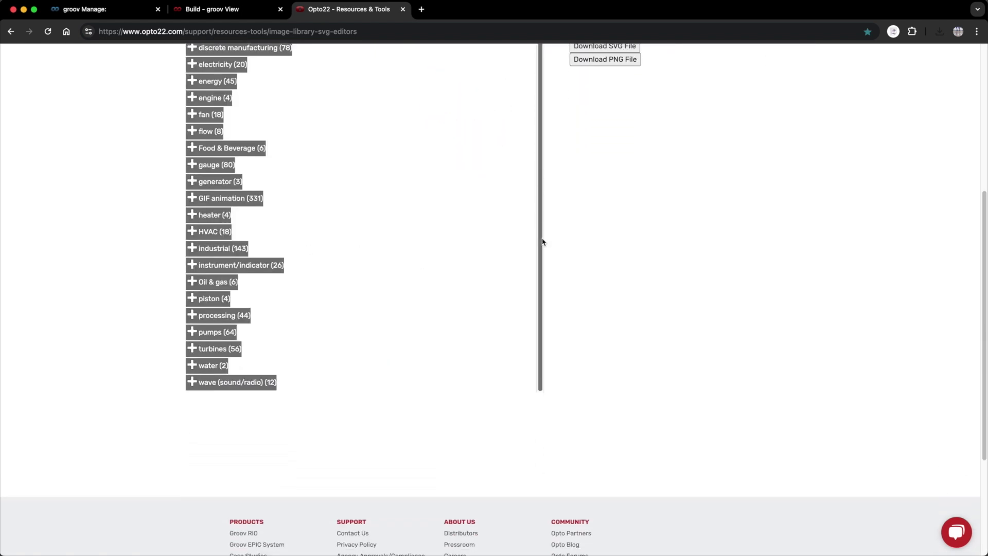
{"action": "left_click", "coordinate": [191, 374]}
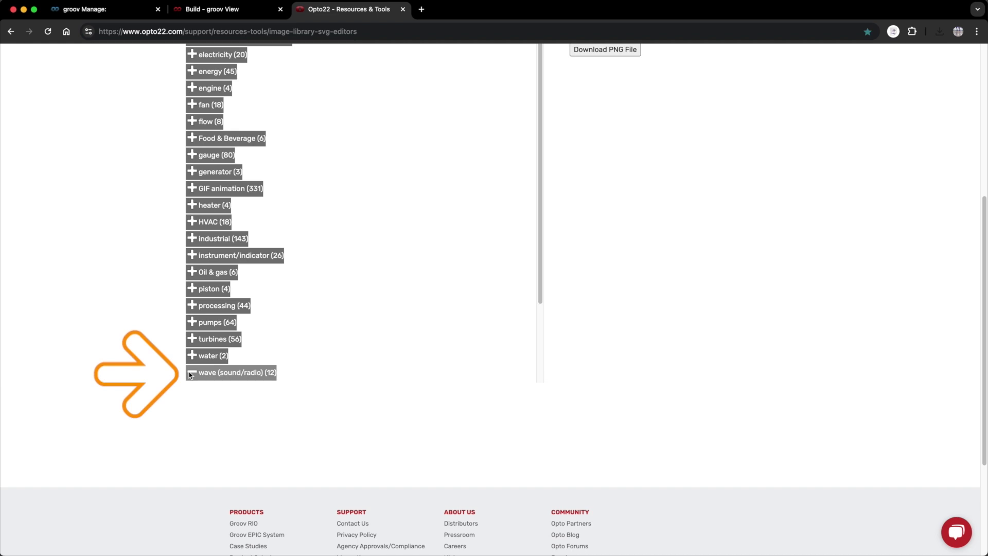
{"action": "scroll", "coordinate": [541, 272], "scroll_direction": "down", "scroll_amount": 3}
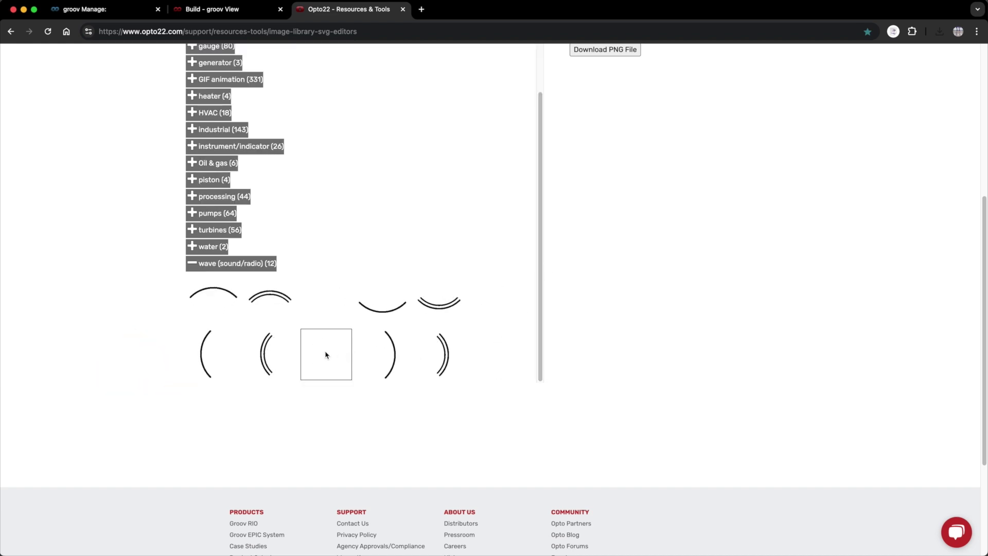
{"action": "left_click", "coordinate": [326, 354]}
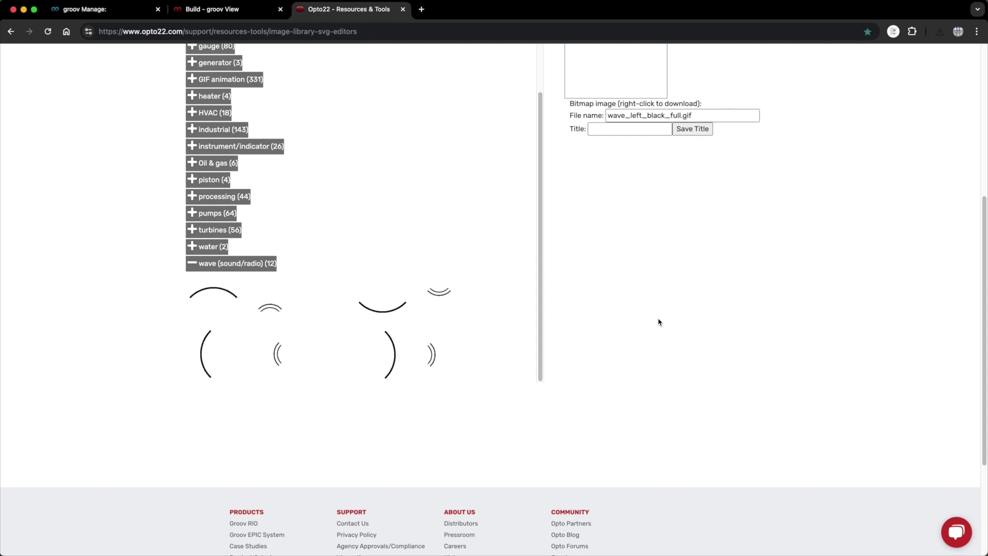
Save the wave GIF to the Desktop and switch to the groov Manage page.
{"action": "scroll", "coordinate": [986, 217], "scroll_direction": "up", "scroll_amount": 5}
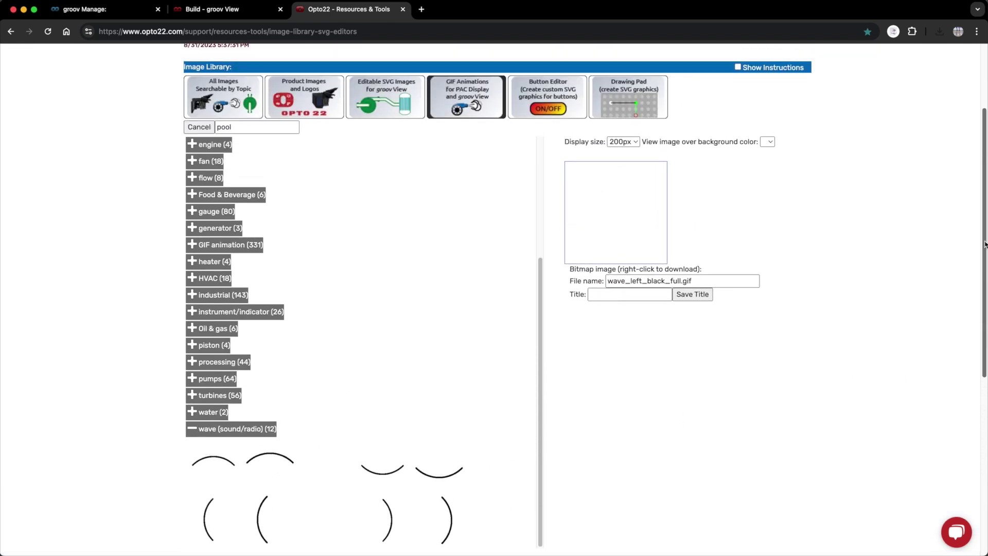
{"action": "right_click", "coordinate": [624, 262]}
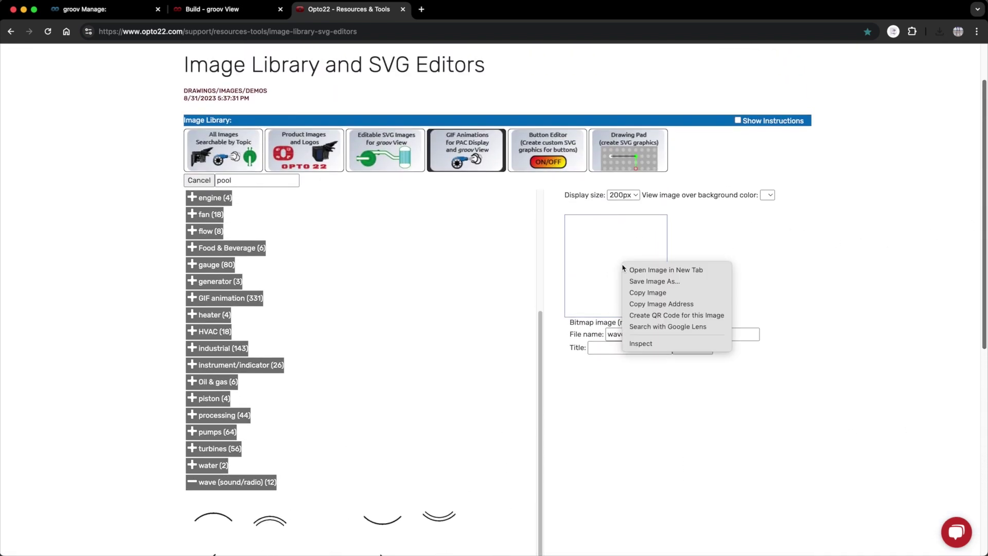
{"action": "left_click", "coordinate": [653, 281]}
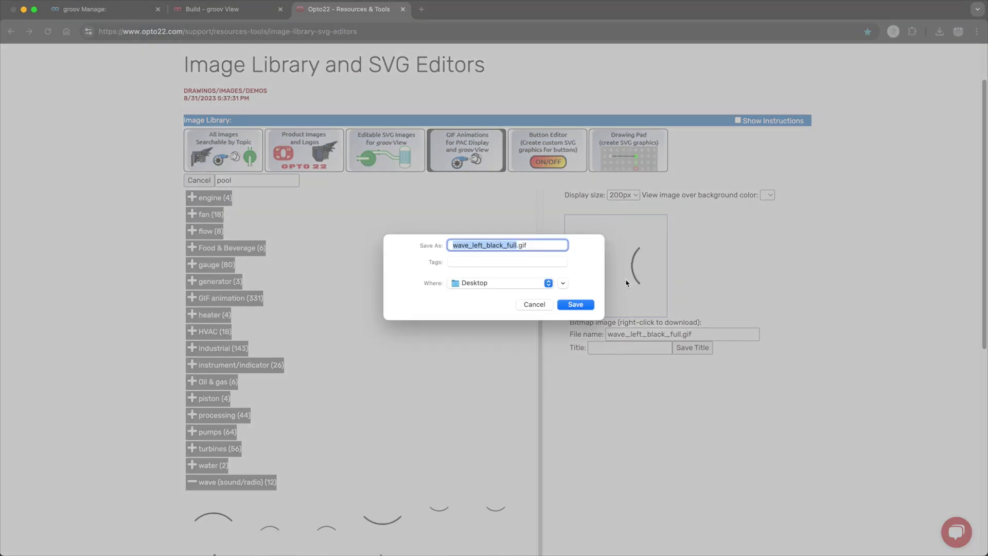
{"action": "left_click", "coordinate": [574, 305]}
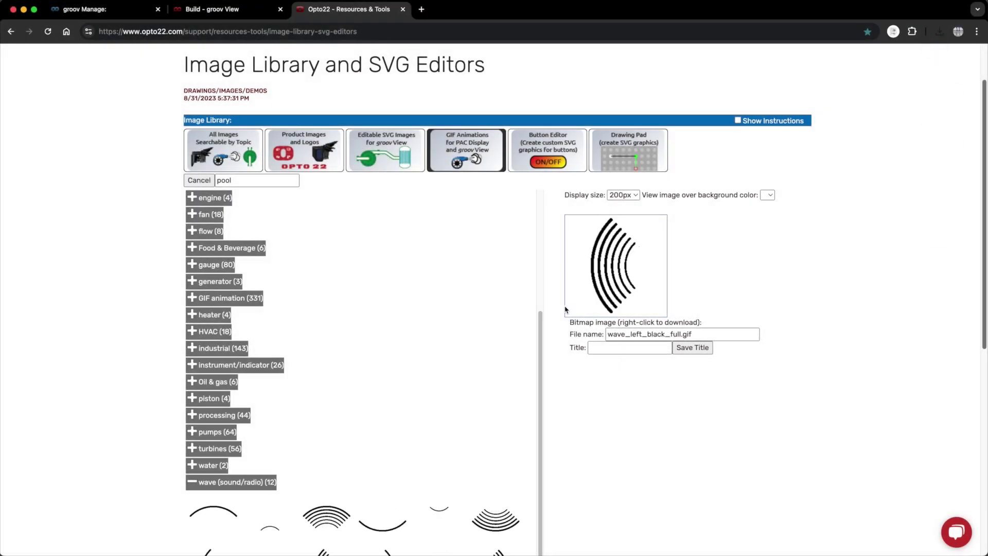
{"action": "left_click", "coordinate": [88, 12]}
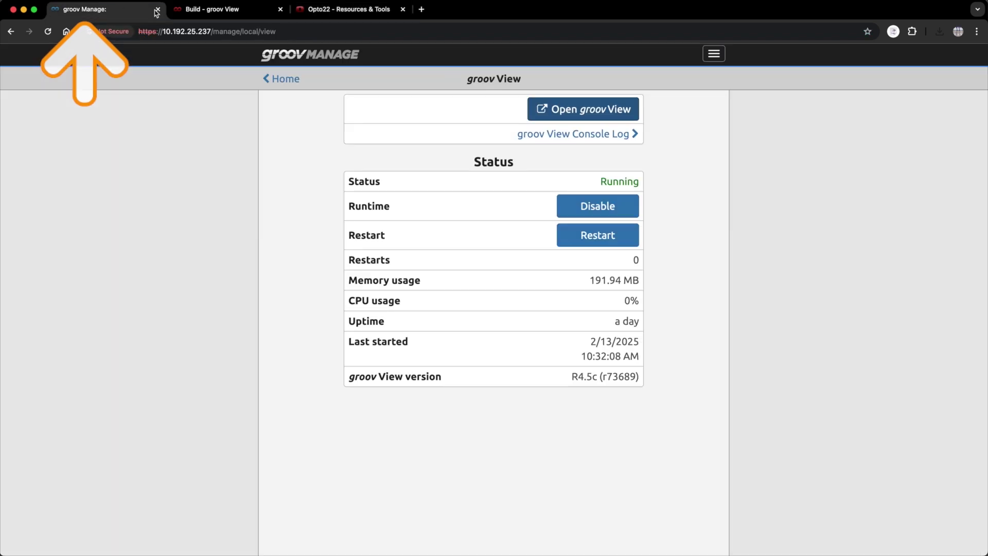
Add a page category named Pool in the groov View Build editor.
{"action": "left_click", "coordinate": [208, 11]}
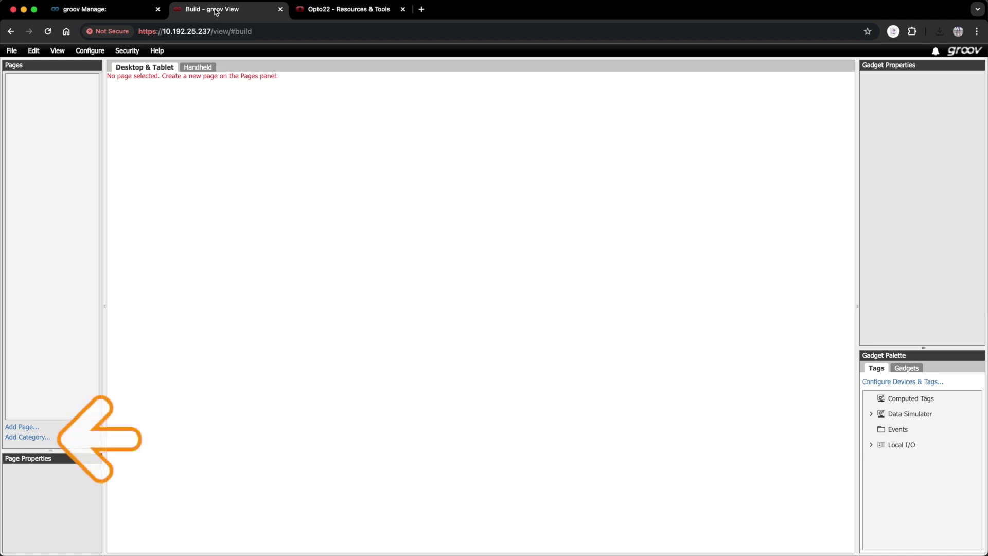
{"action": "left_click", "coordinate": [28, 437]}
{"action": "type", "text": "Pool"}
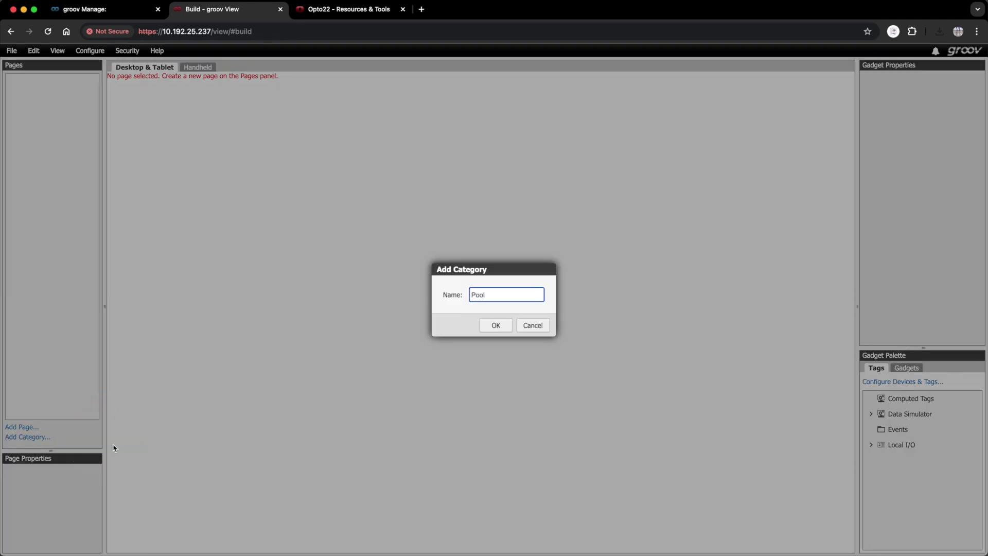
{"action": "left_click", "coordinate": [494, 326]}
Add a blank page named Pool Control in the Pool category.
{"action": "left_click", "coordinate": [25, 428]}
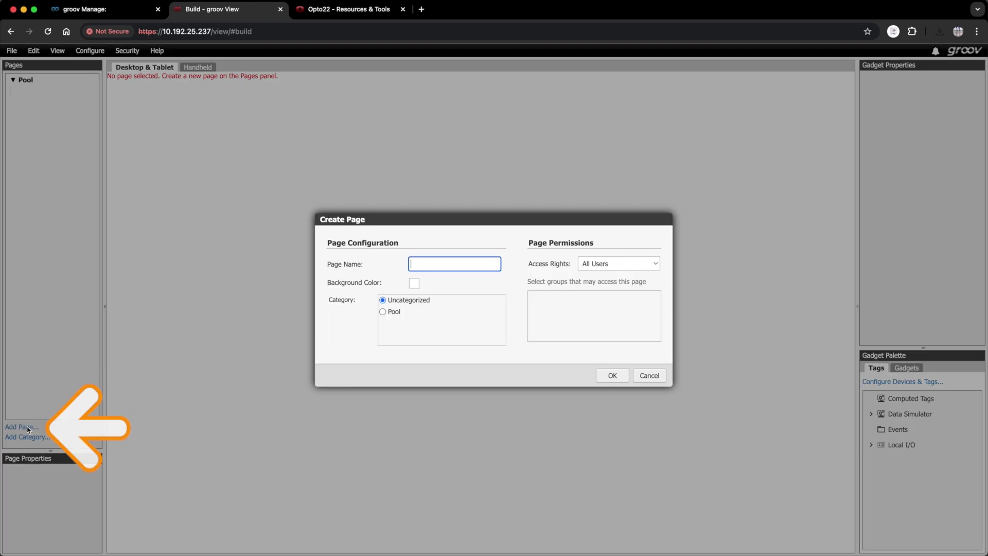
{"action": "type", "text": "Pool Control"}
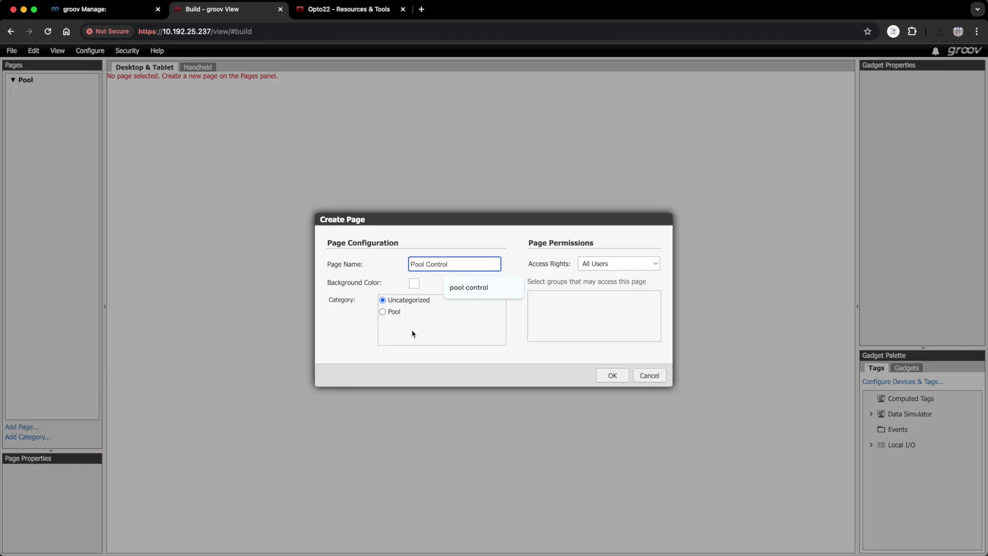
{"action": "left_click", "coordinate": [382, 311]}
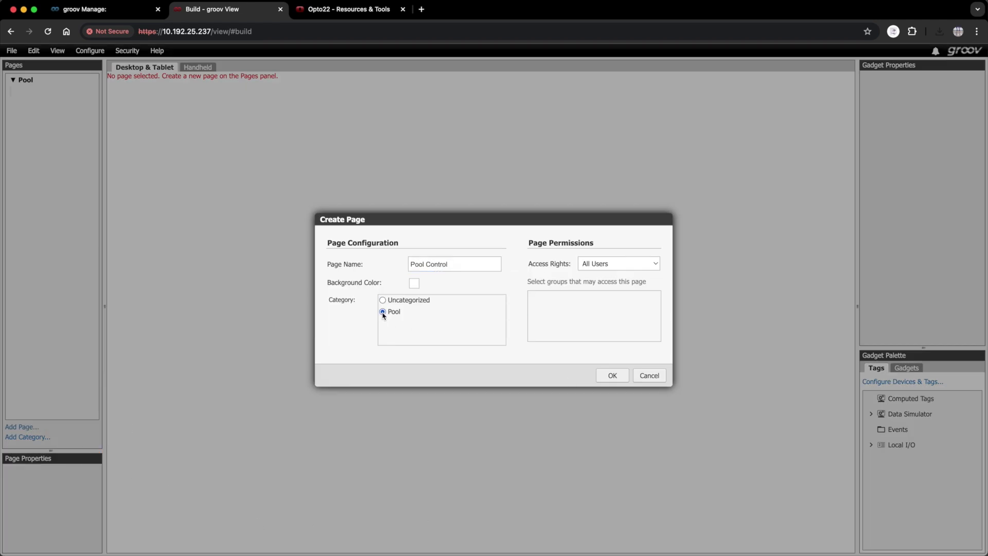
{"action": "left_click", "coordinate": [612, 376]}
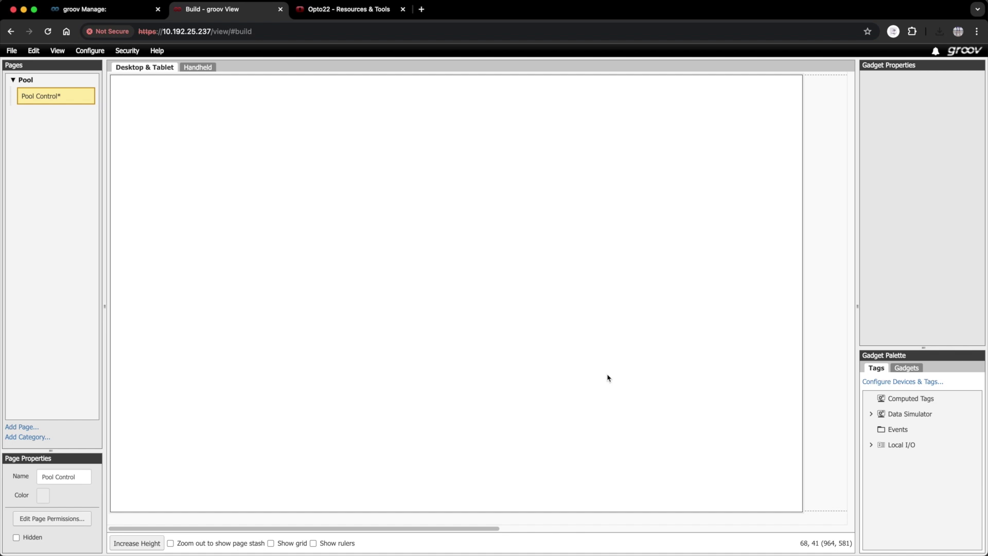
Upload all 37 Desktop images, including pipes, pump, filter, heater, pool and switches, into the image library.
{"action": "left_click", "coordinate": [90, 51]}
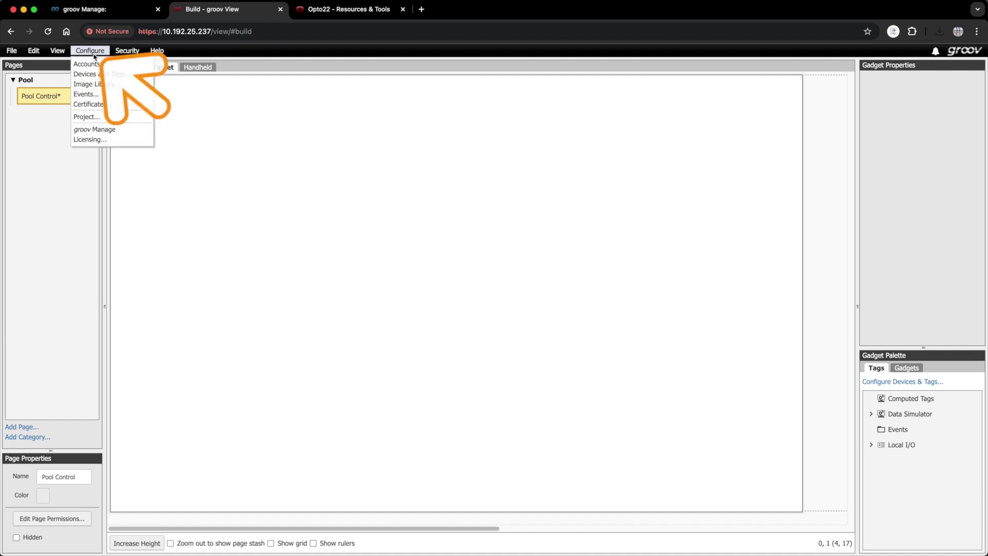
{"action": "left_click", "coordinate": [96, 84]}
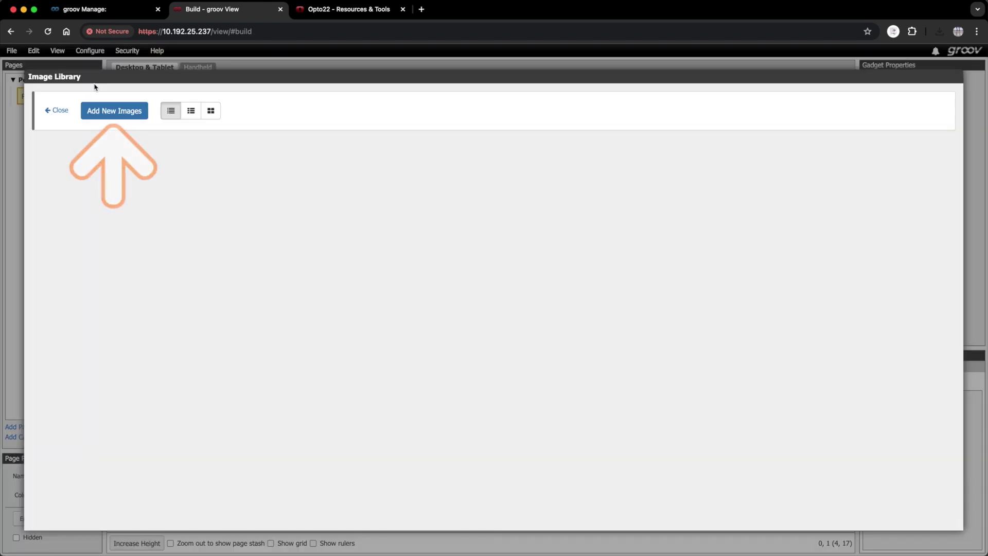
{"action": "left_click", "coordinate": [101, 114]}
{"action": "left_click", "coordinate": [405, 202]}
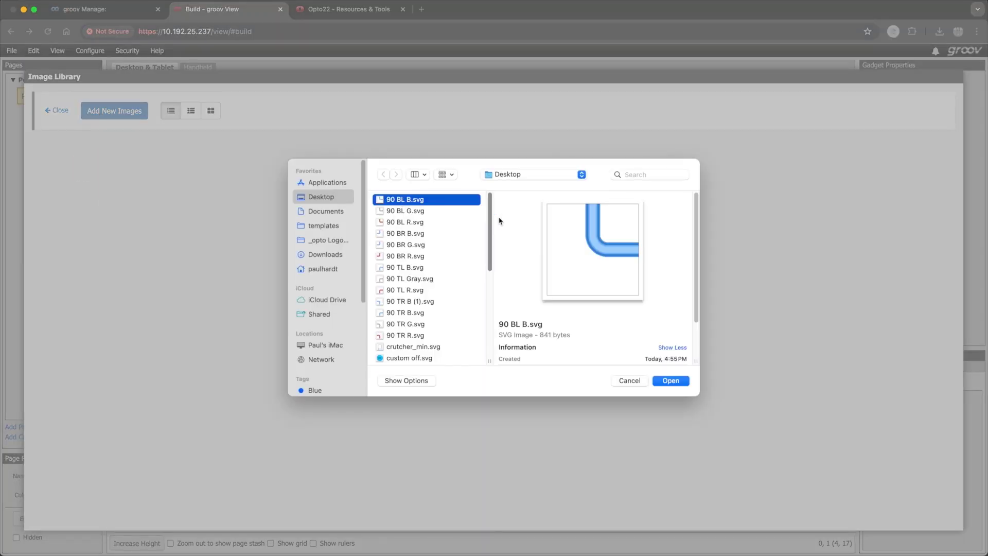
{"action": "scroll", "coordinate": [489, 226], "scroll_direction": "down", "scroll_amount": 1}
{"action": "scroll", "coordinate": [489, 226], "scroll_direction": "down", "scroll_amount": 10}
{"action": "left_click", "coordinate": [448, 354], "text": "shift"}
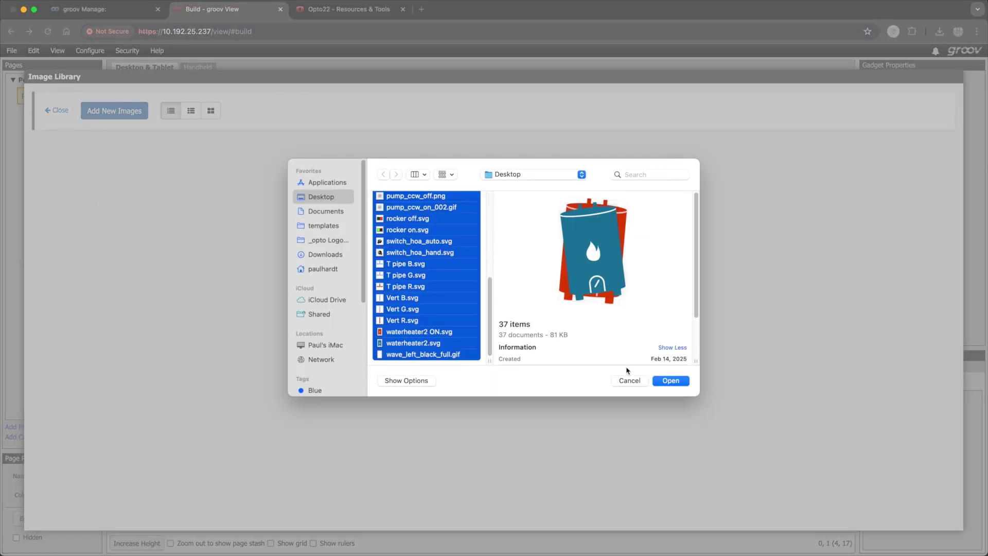
{"action": "left_click", "coordinate": [665, 383]}
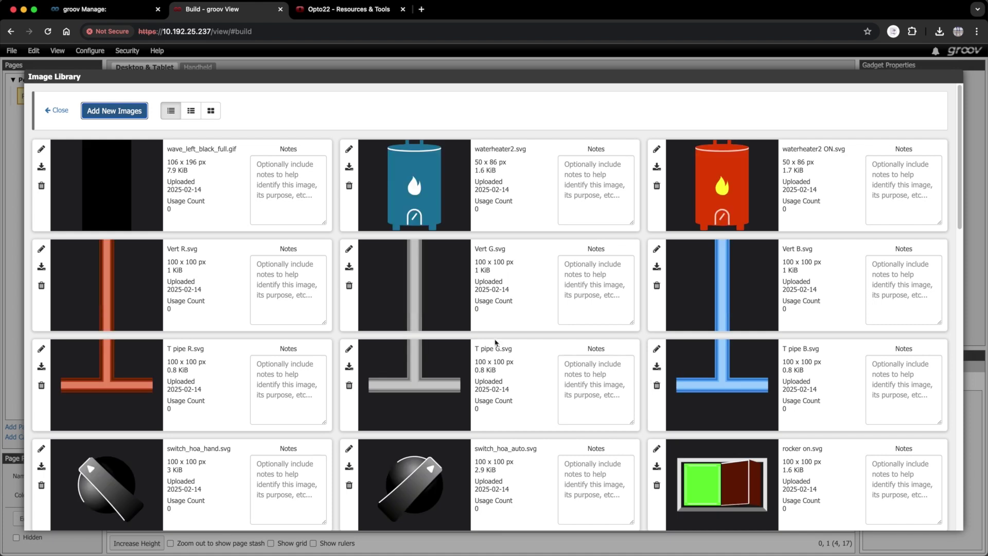
{"action": "left_click", "coordinate": [60, 113]}
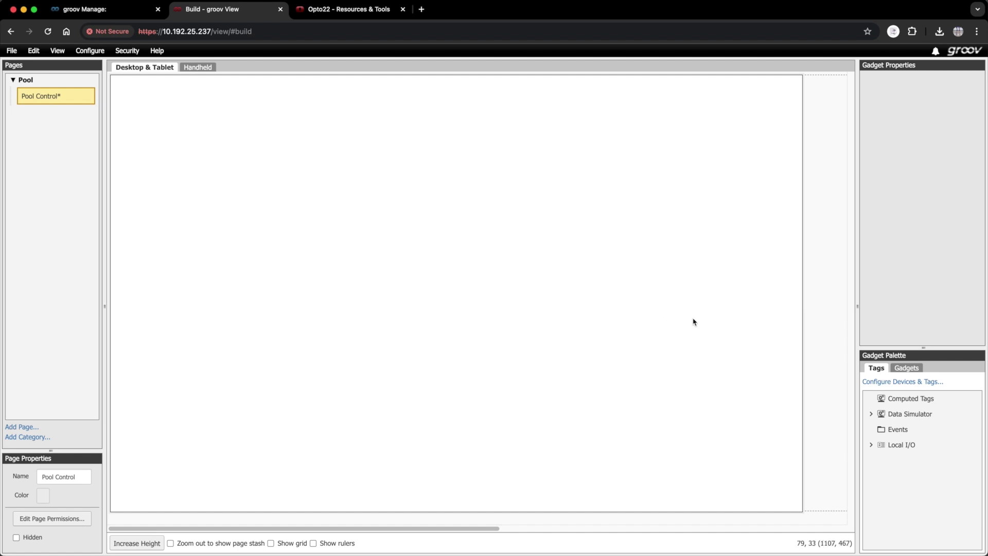
Place an Image gadget on the page showing pool.svg, resized wider and shorter.
{"action": "left_click", "coordinate": [906, 368]}
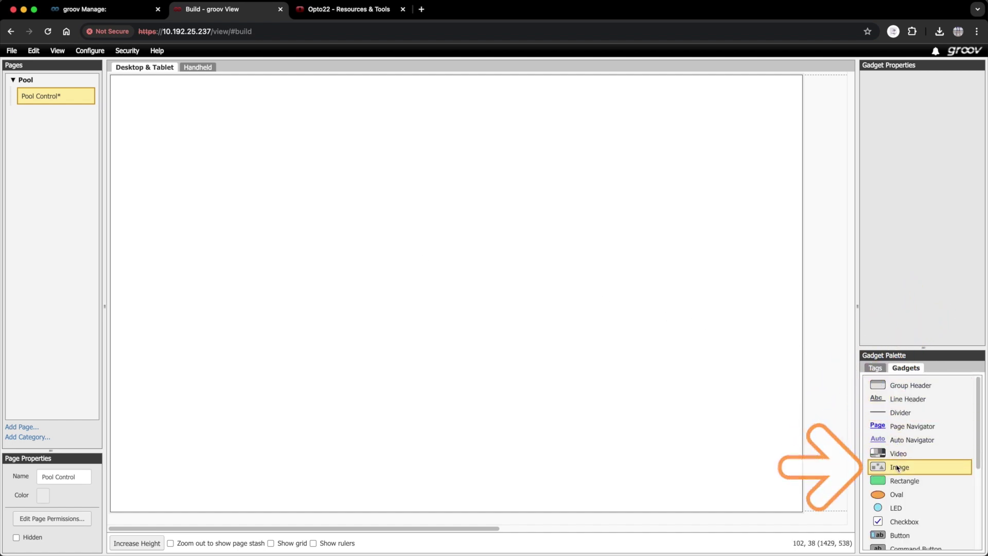
{"action": "left_click_drag", "start_coordinate": [898, 467], "coordinate": [323, 118]}
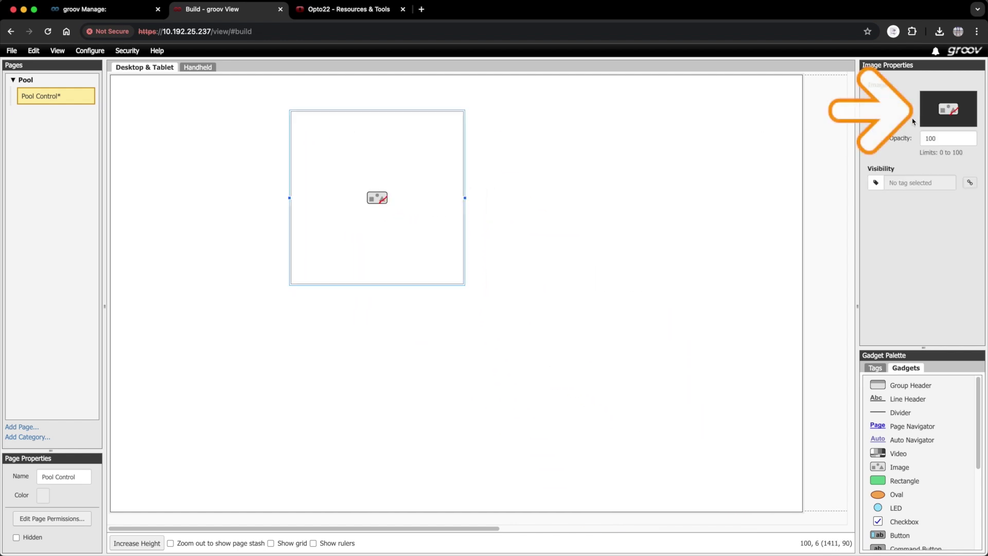
{"action": "left_click", "coordinate": [940, 117]}
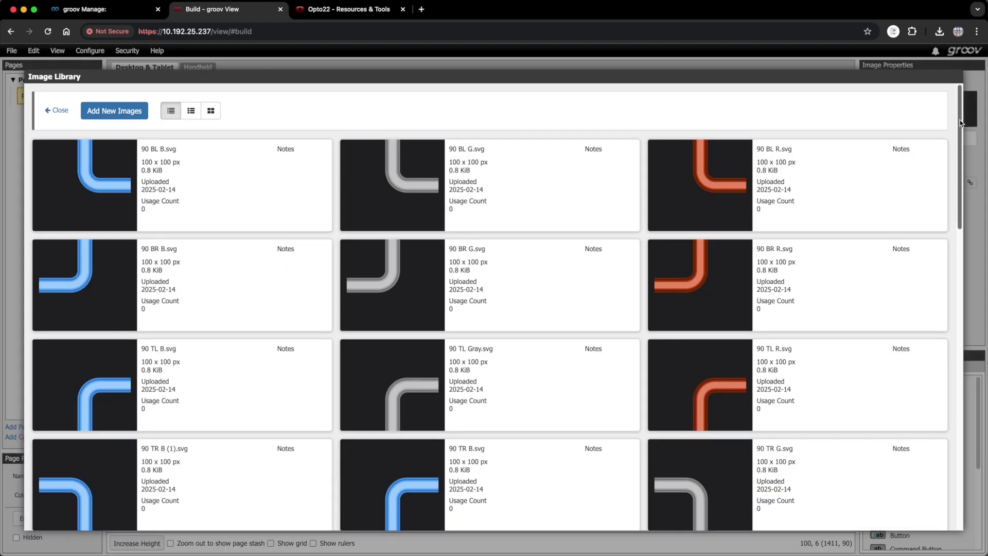
{"action": "scroll", "coordinate": [723, 294], "scroll_direction": "down", "scroll_amount": 10}
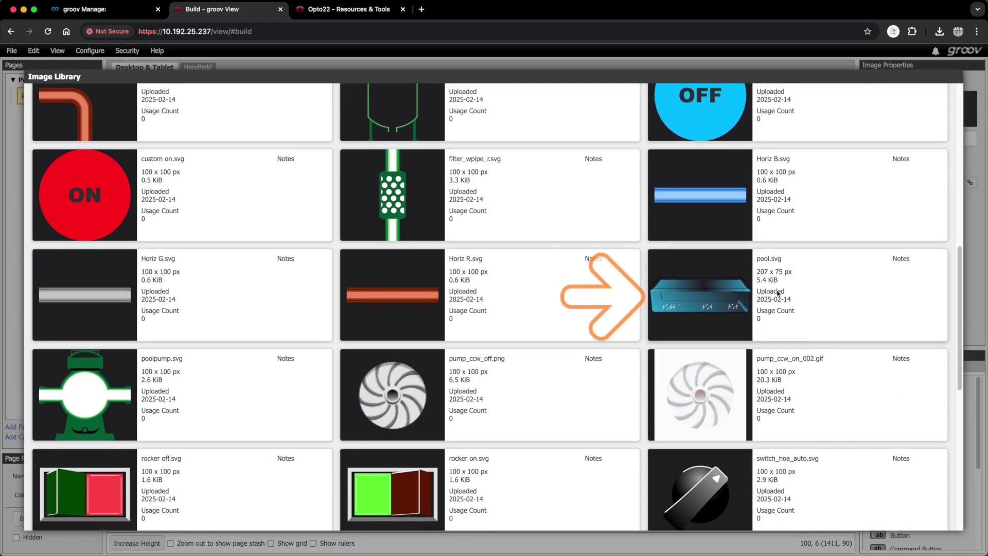
{"action": "left_click", "coordinate": [724, 294]}
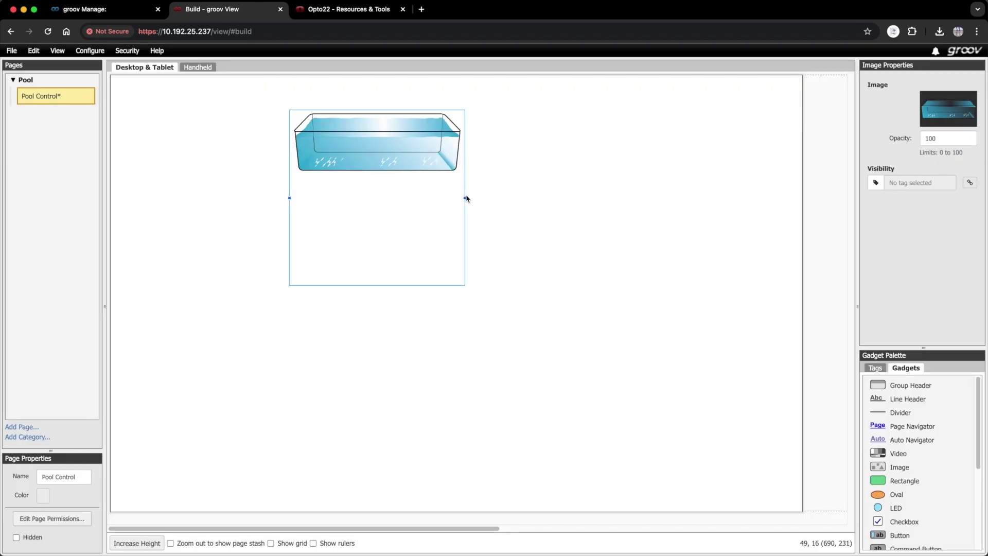
{"action": "left_click_drag", "start_coordinate": [465, 198], "coordinate": [487, 194]}
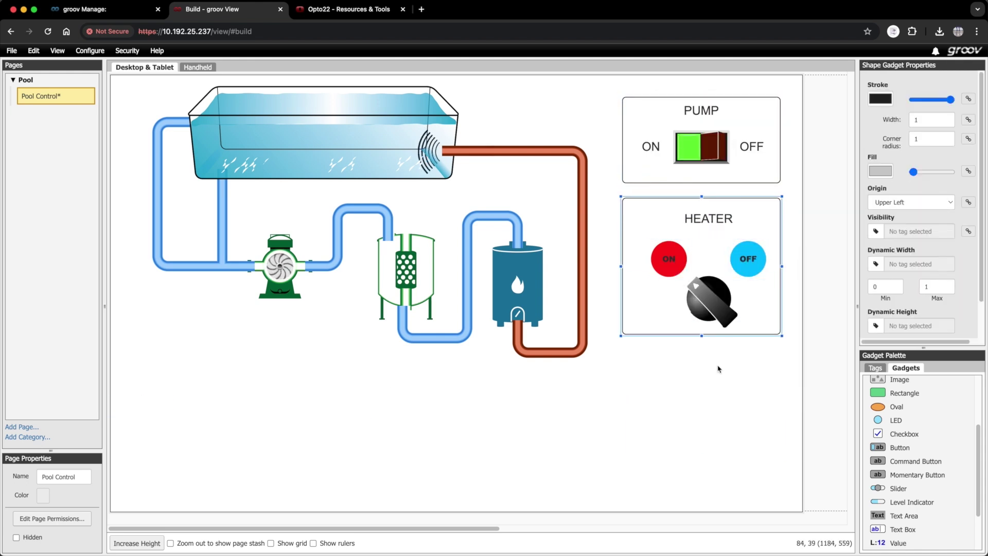
Save all changes and switch the Pool Control page to runtime view.
{"action": "left_click", "coordinate": [712, 373]}
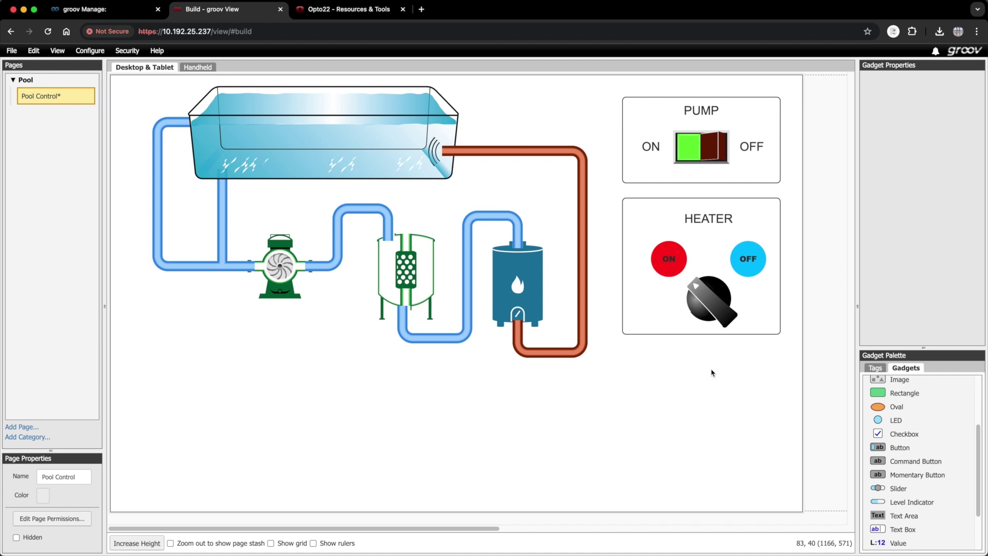
{"action": "left_click", "coordinate": [12, 51]}
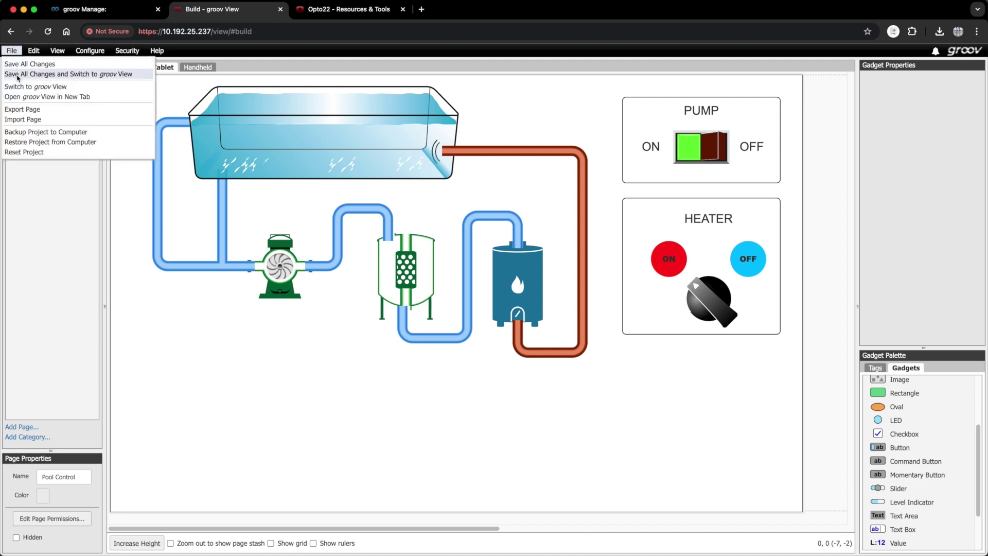
{"action": "left_click", "coordinate": [17, 75]}
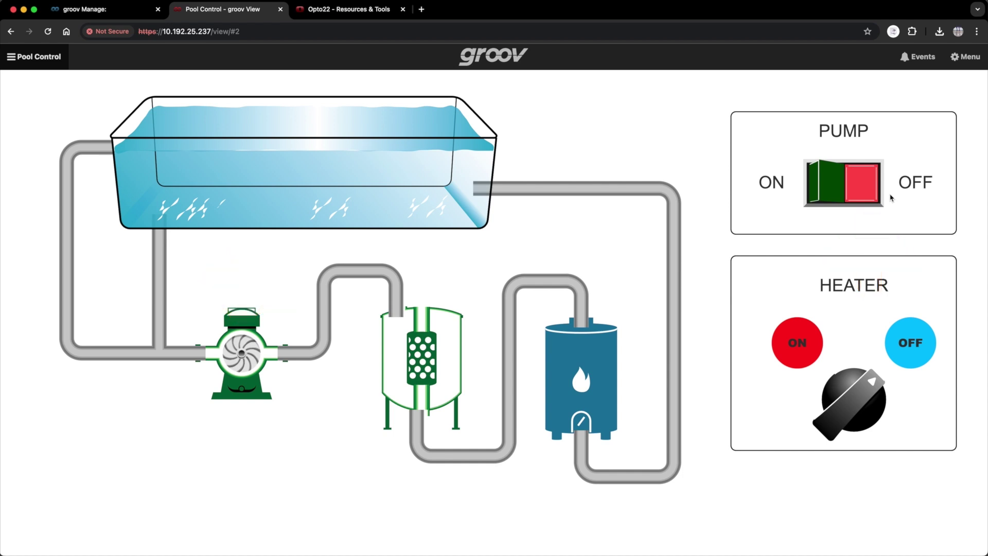
Test the controls by turning the pump and heater on, then both off.
{"action": "left_click", "coordinate": [831, 197]}
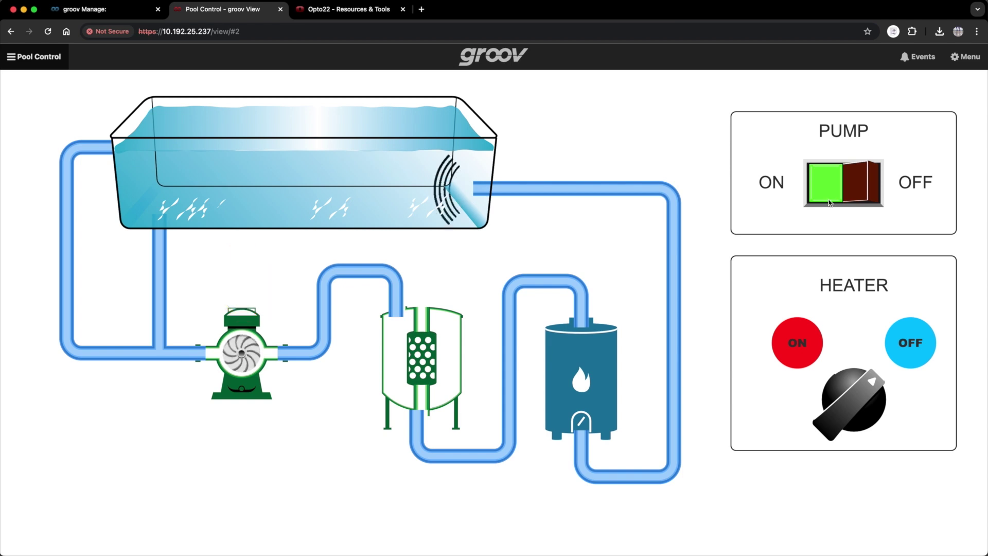
{"action": "left_click", "coordinate": [806, 344]}
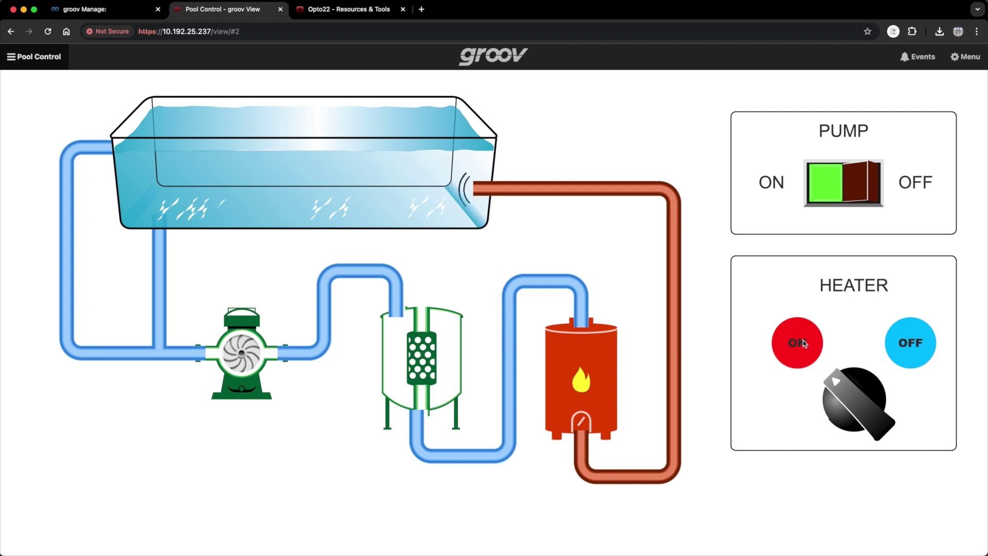
{"action": "left_click", "coordinate": [901, 345]}
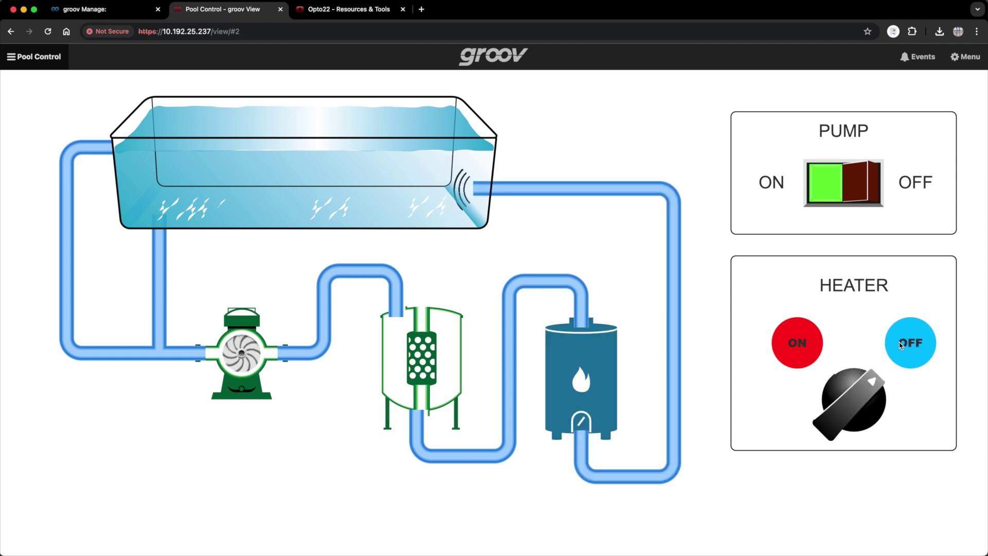
{"action": "left_click", "coordinate": [858, 205]}
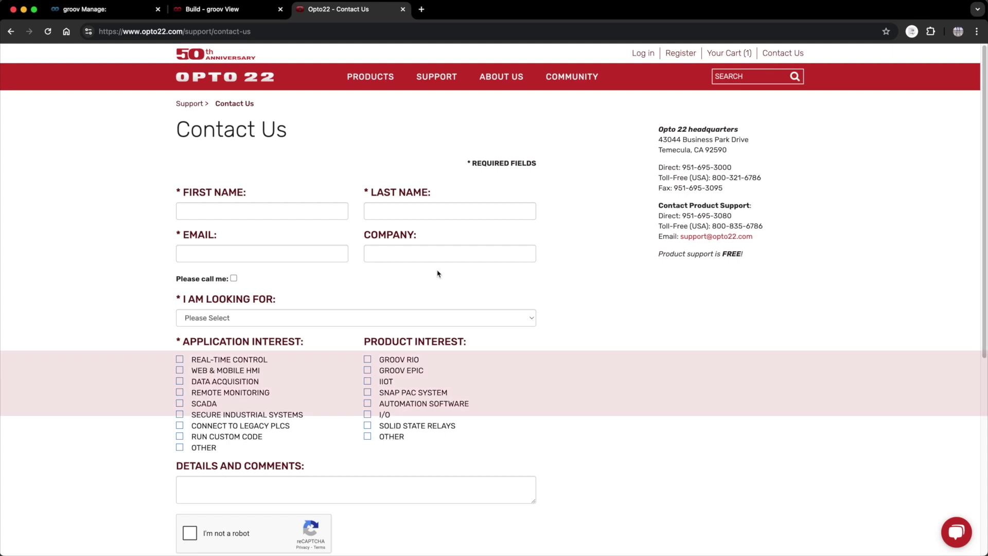
Go to OptoForums from the Community menu and filter topics to the groov View category.
{"action": "mouse_move", "coordinate": [572, 76]}
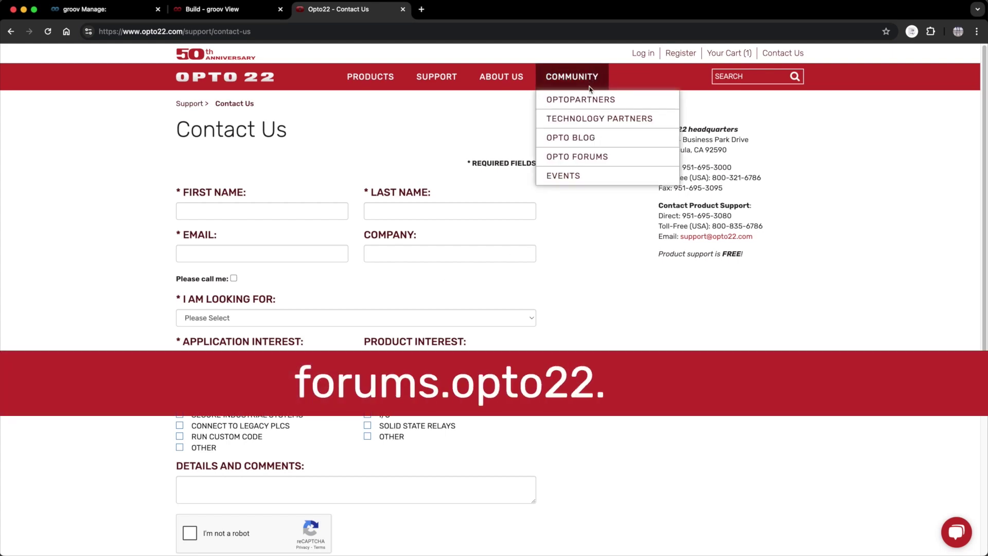
{"action": "left_click", "coordinate": [579, 155]}
{"action": "left_click", "coordinate": [221, 136]}
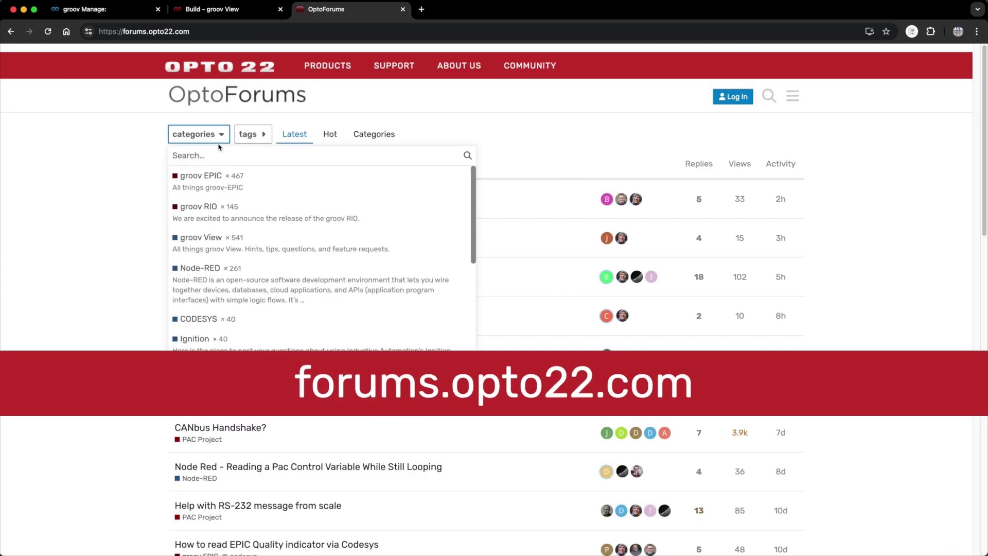
{"action": "left_click", "coordinate": [203, 244]}
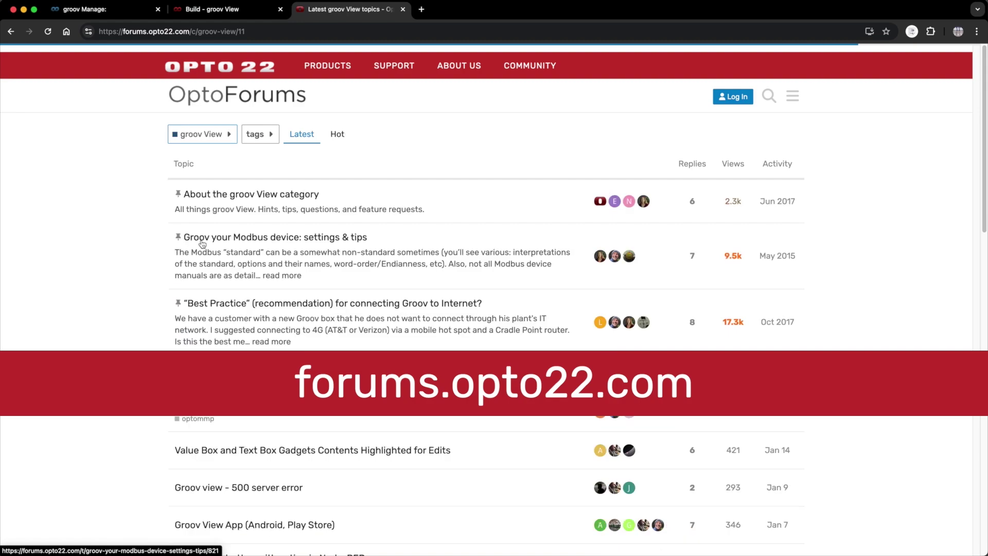